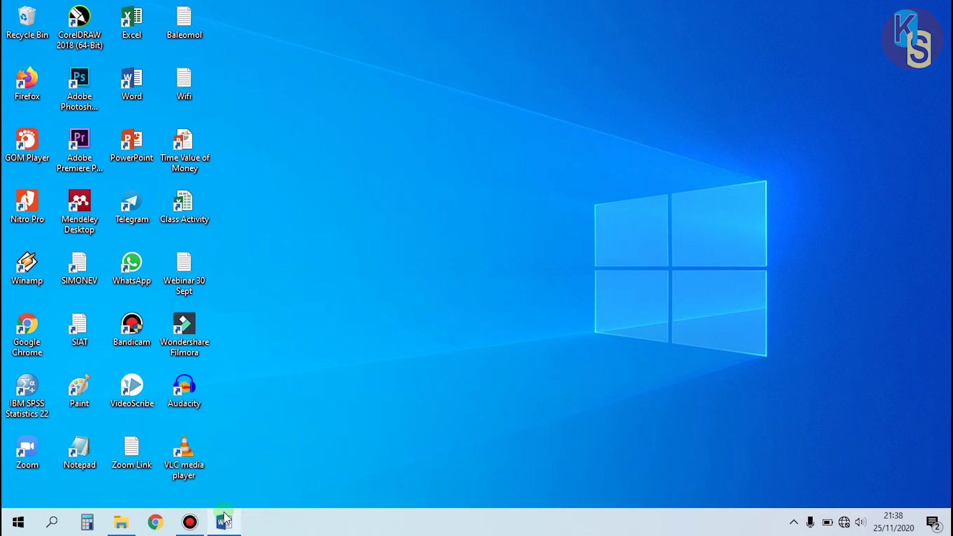
- Switch to the Content List Example 2 document in Word and look over the preface text on its first page
mouse_move(225, 521)
click(222, 427)
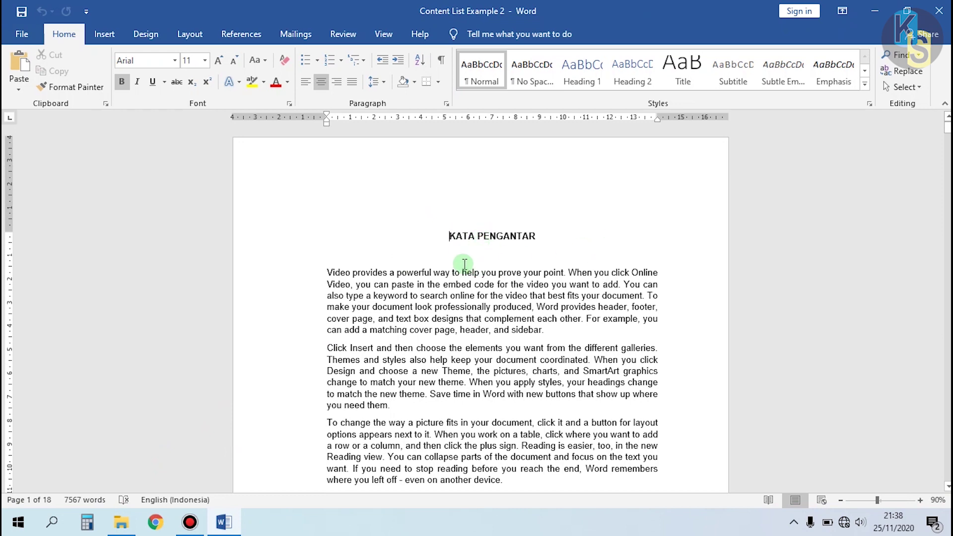
scroll(482, 257, down, 10)
scroll(480, 255, down, 3)
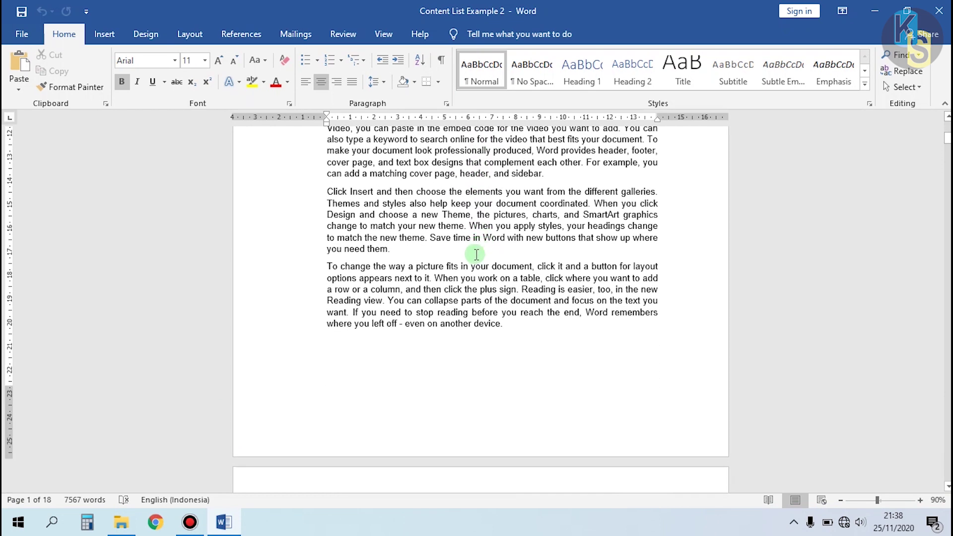
scroll(478, 249, down, 5)
scroll(473, 258, up, 10)
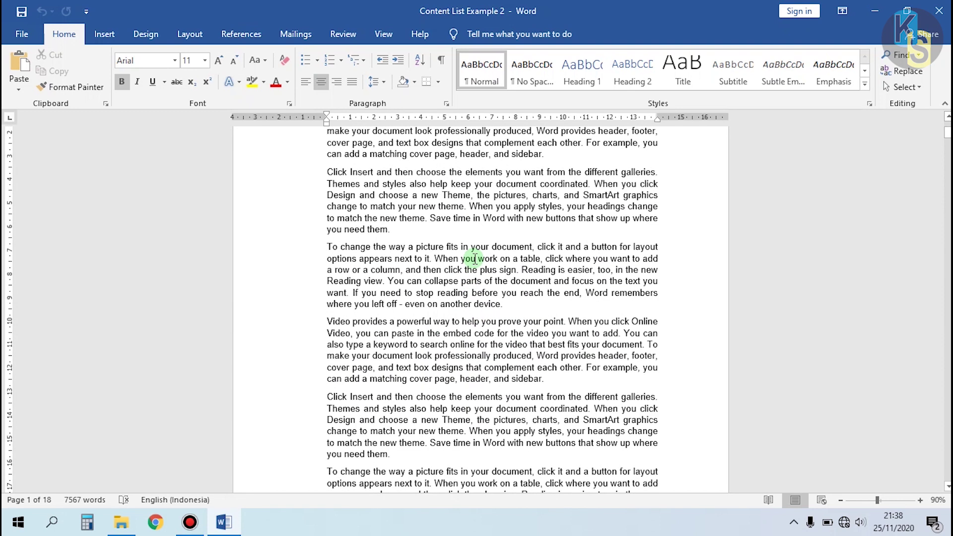
scroll(475, 257, up, 5)
scroll(445, 241, down, 2)
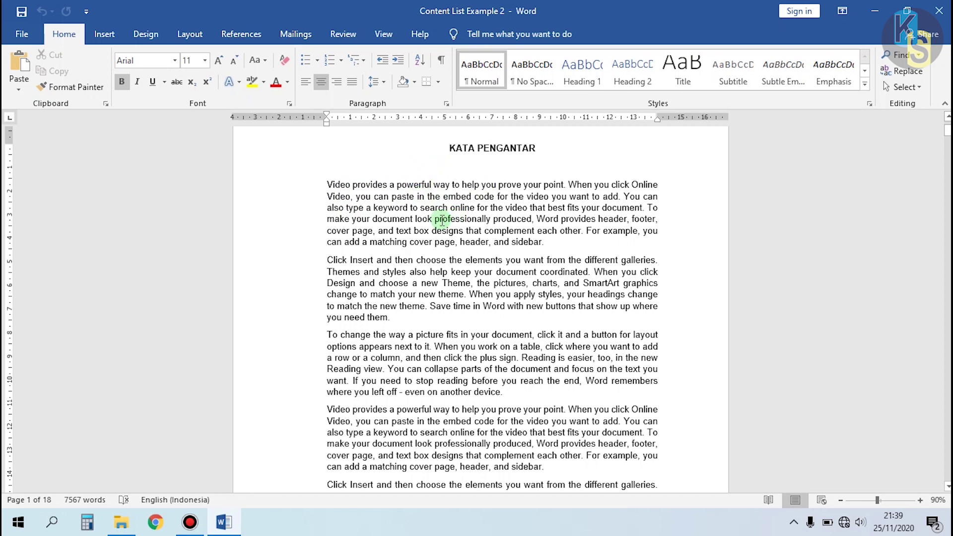
- Create a new blank document and generate sample text with =rand(5,3) for five paragraphs of three sentences each
key(ctrl+n)
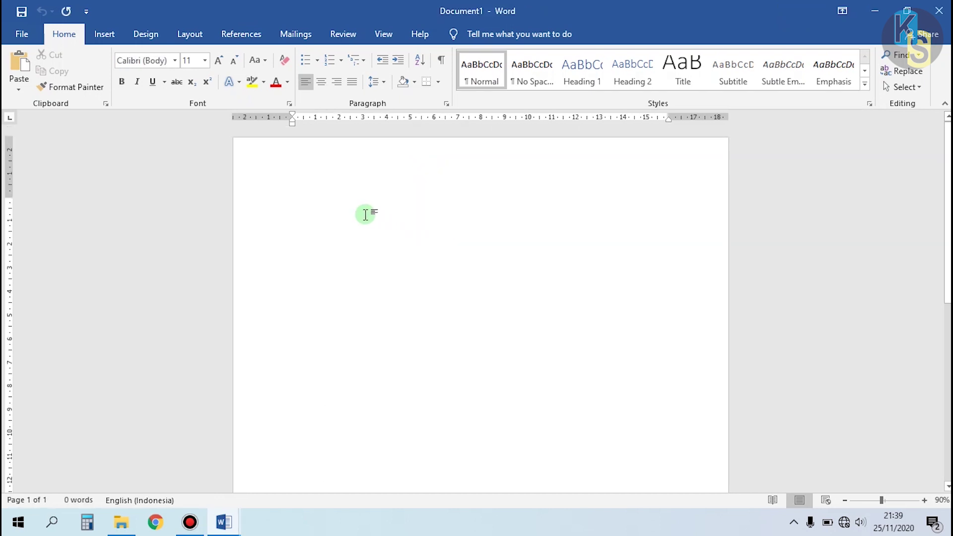
ctrl+scroll(337, 217, up, 5)
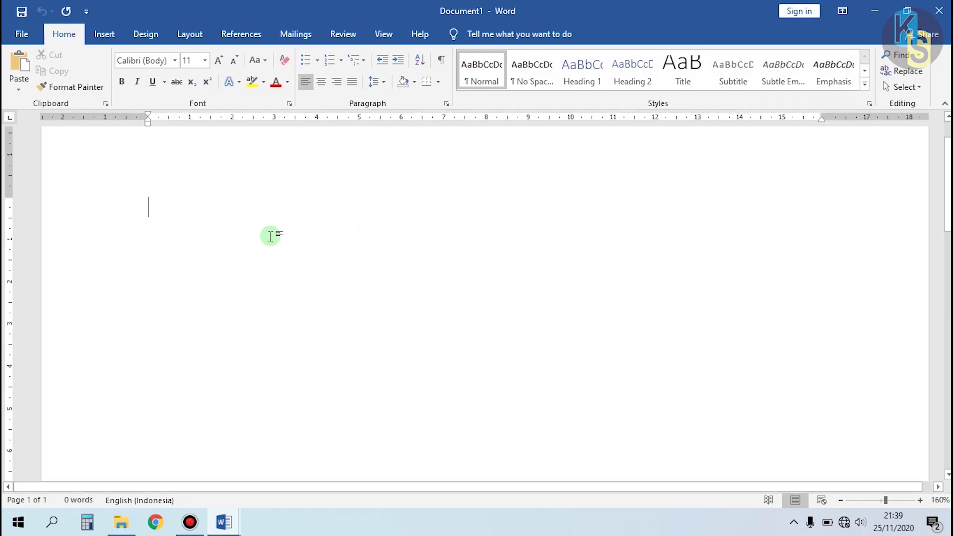
text(=rand()
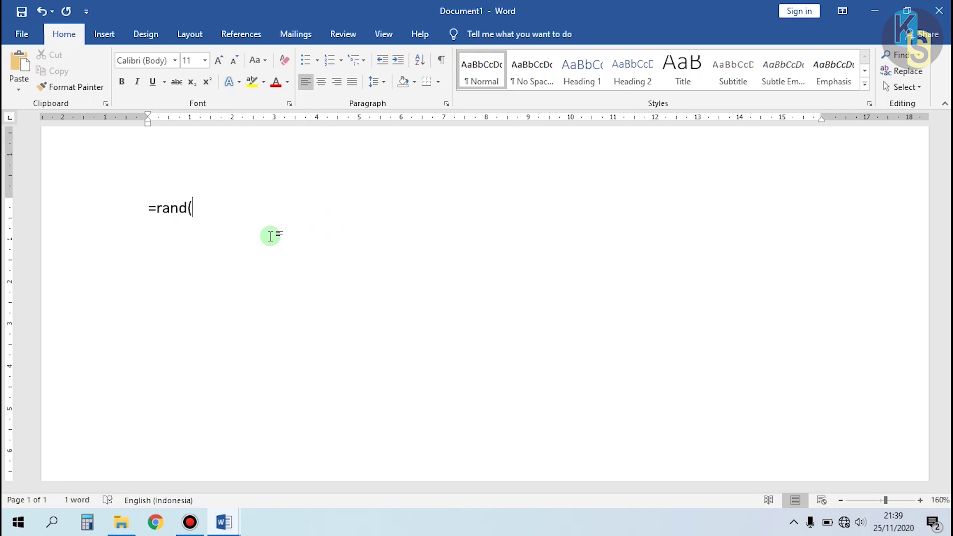
text(5,3)
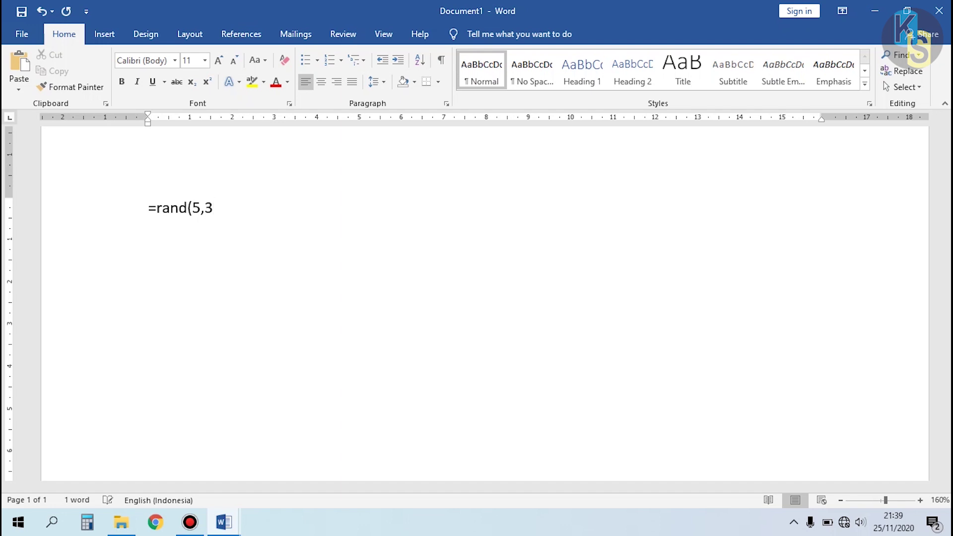
text())
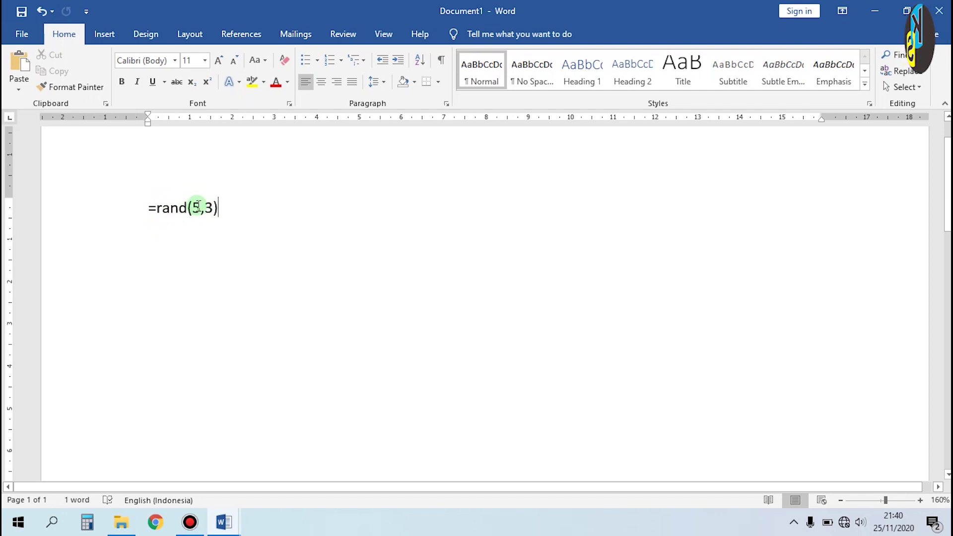
drag(187, 207, 214, 208)
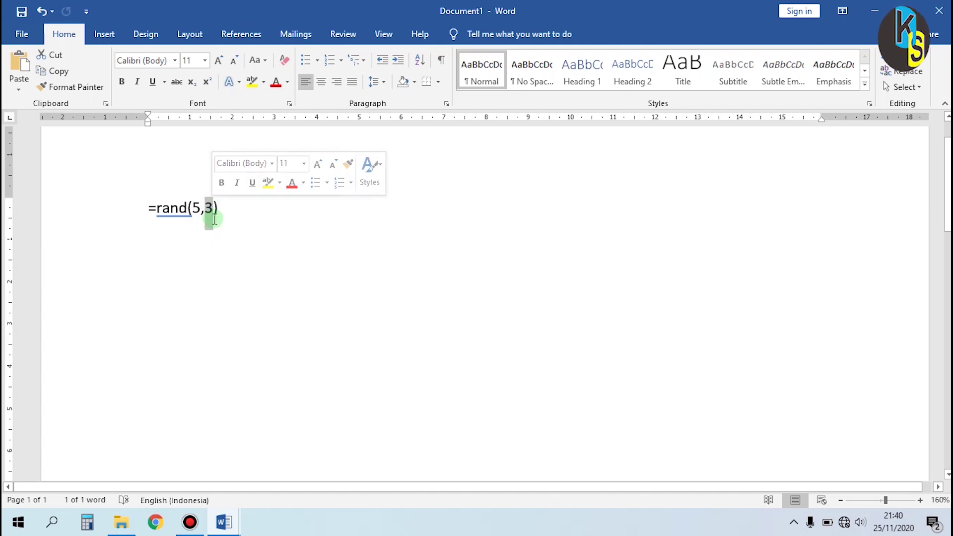
click(220, 207)
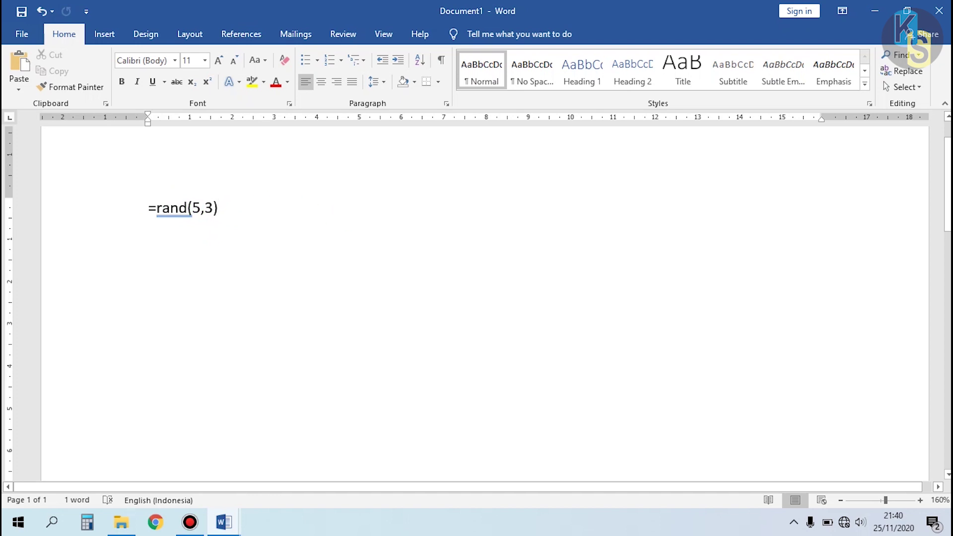
key(Return)
- Review the generated sample paragraphs from the beginning to the end of the new document
scroll(388, 216, up, 5)
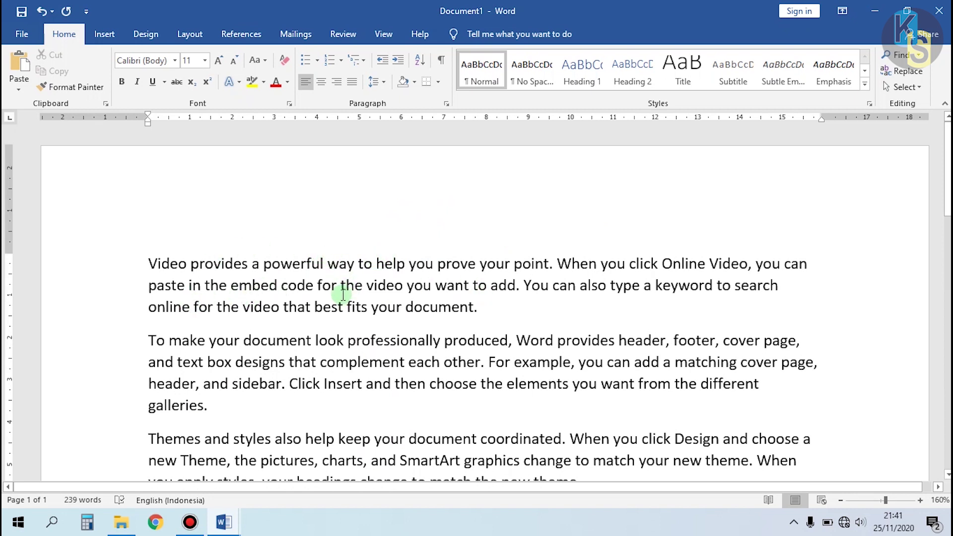
scroll(313, 289, down, 1)
scroll(312, 288, down, 6)
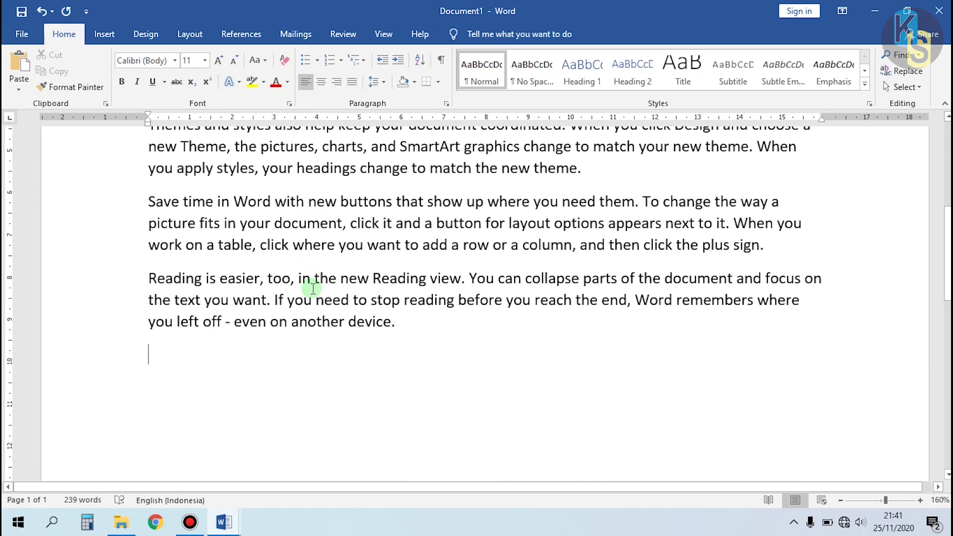
scroll(313, 284, up, 7)
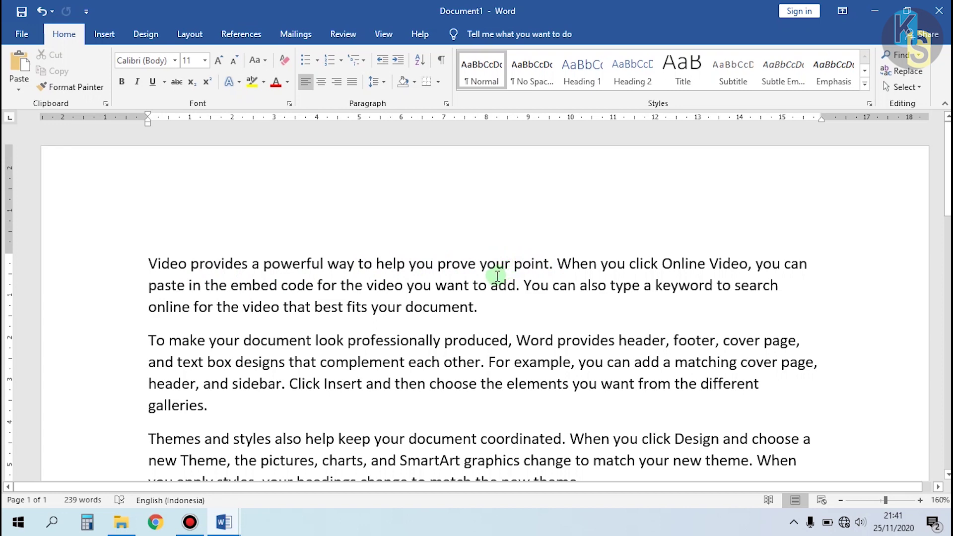
scroll(428, 253, down, 2)
scroll(428, 253, down, 5)
scroll(420, 266, up, 6)
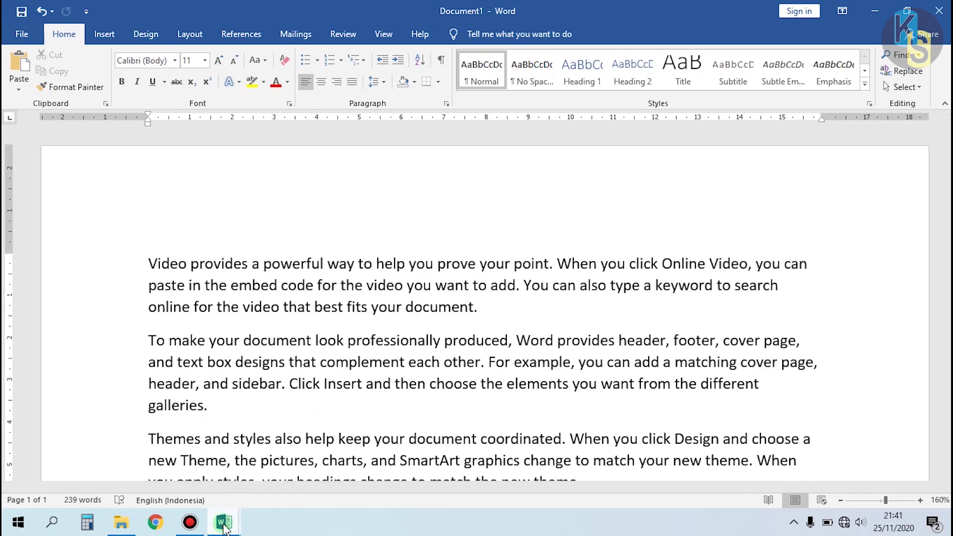
- Switch back to the Content List Example 2 document and examine the KATA PENGANTAR heading on the first page
mouse_move(224, 527)
click(154, 424)
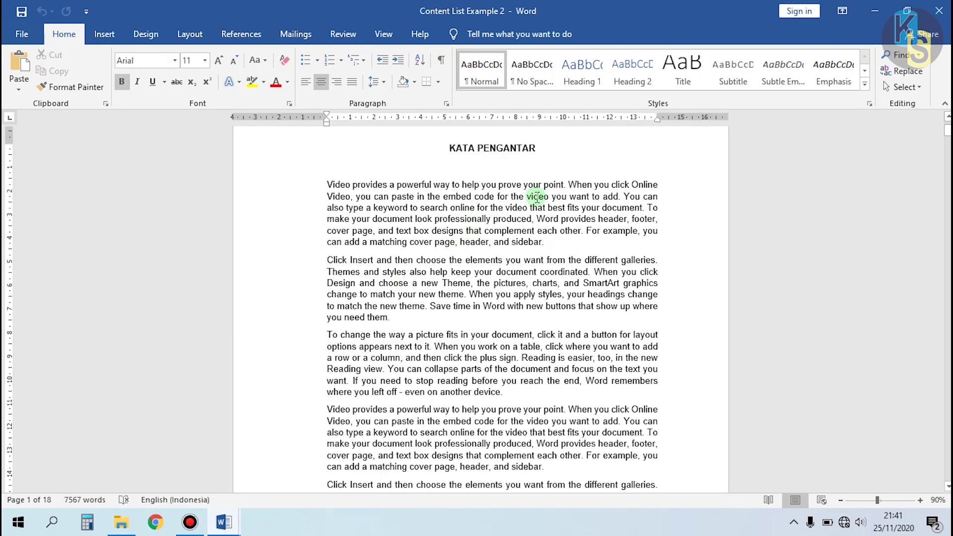
scroll(437, 278, up, 5)
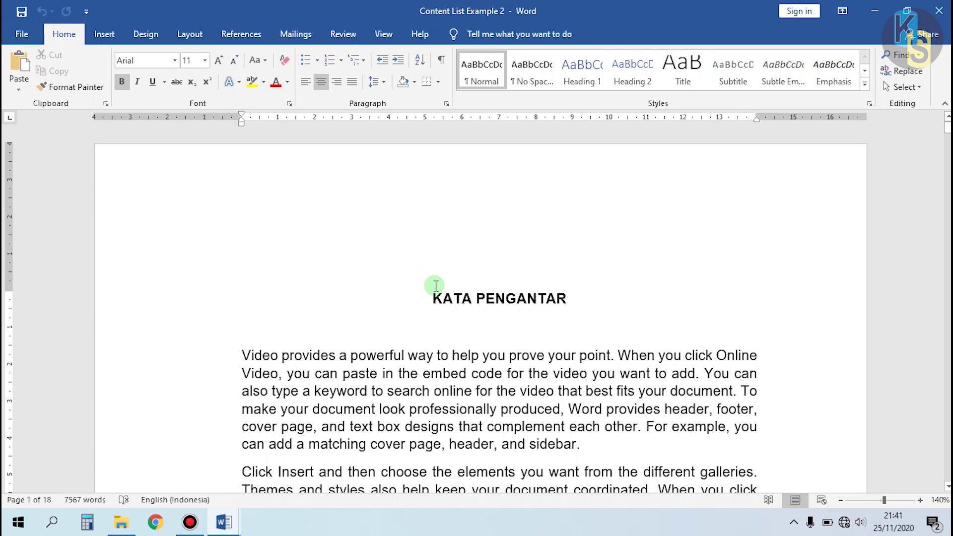
scroll(424, 313, down, 5)
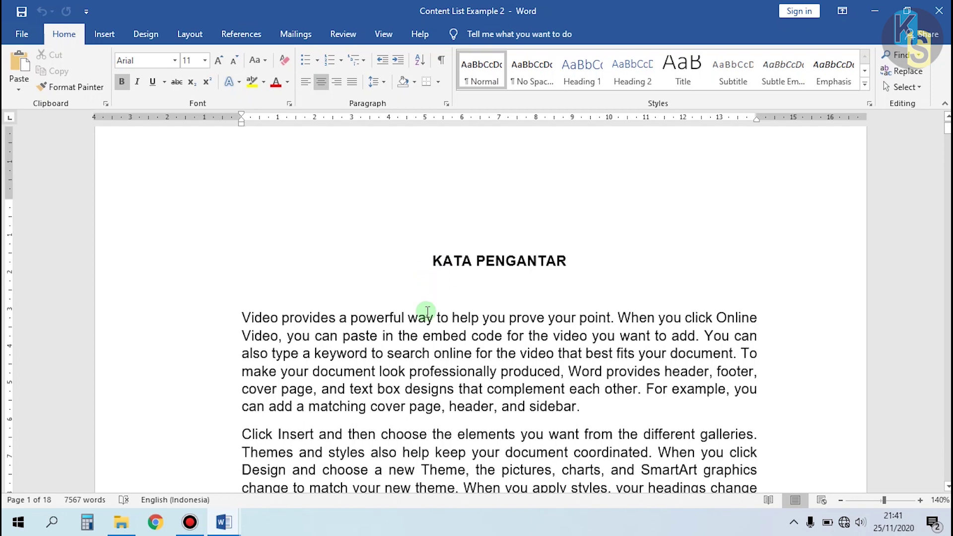
scroll(417, 298, up, 5)
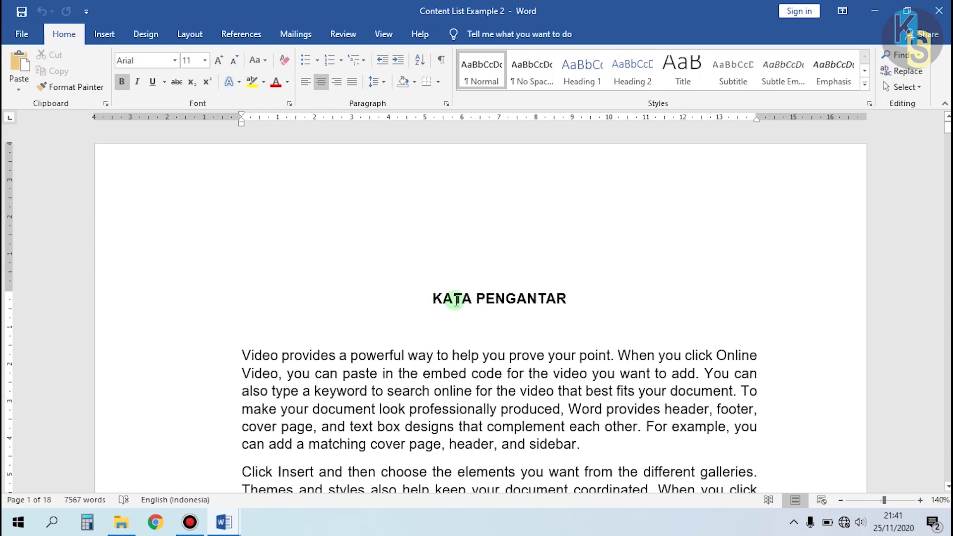
drag(420, 296, 572, 291)
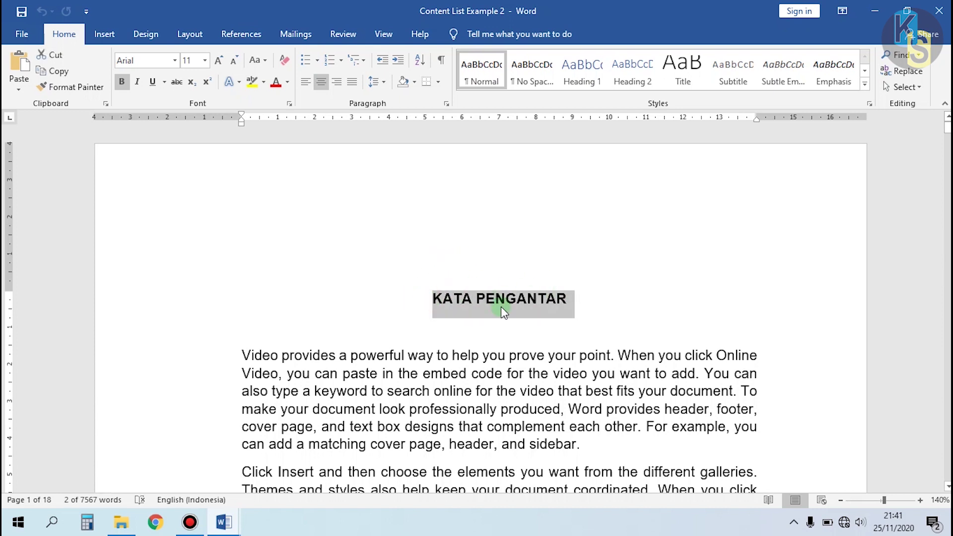
- Examine the DAFTAR ISI page and the UCAPAN TERIMAKASIH heading and text that follow the preface
scroll(505, 300, down, 15)
drag(449, 294, 551, 285)
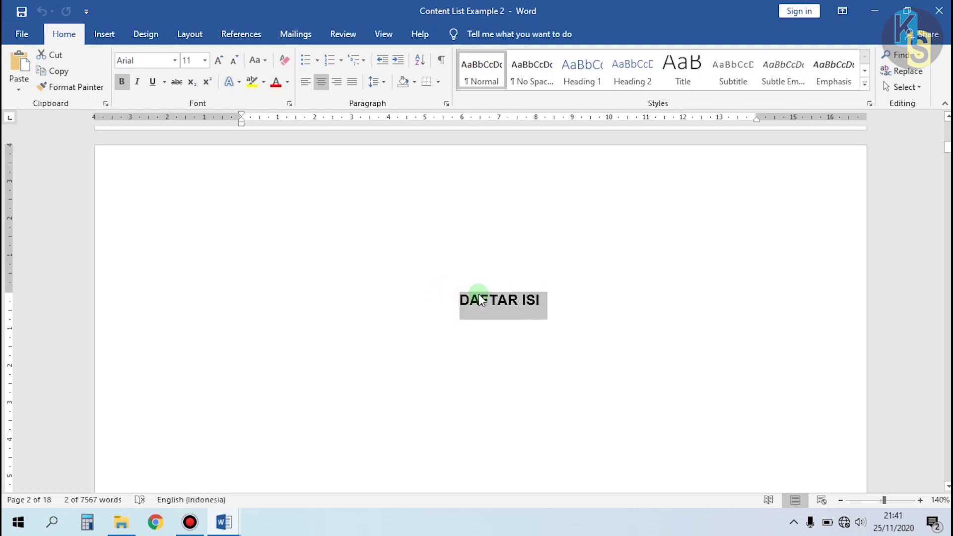
scroll(478, 294, down, 3)
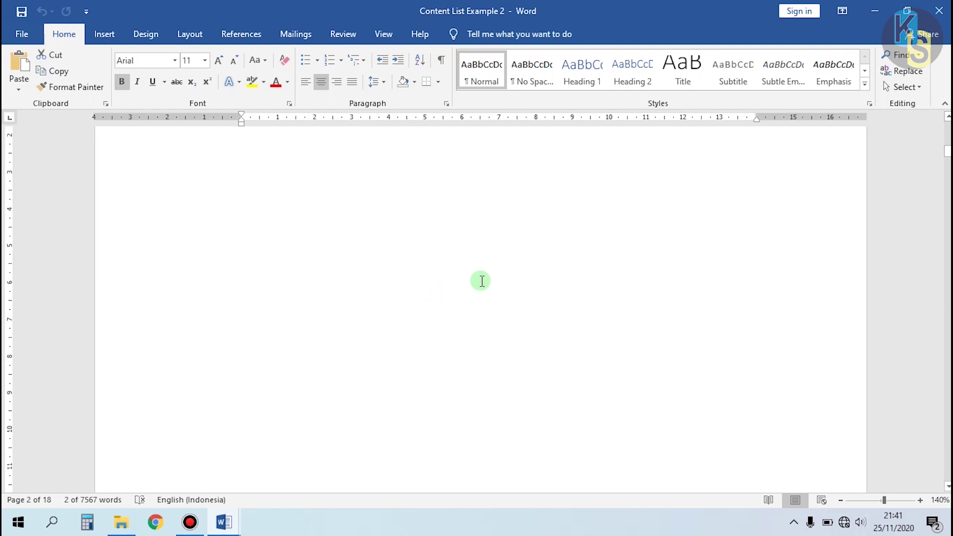
click(561, 270)
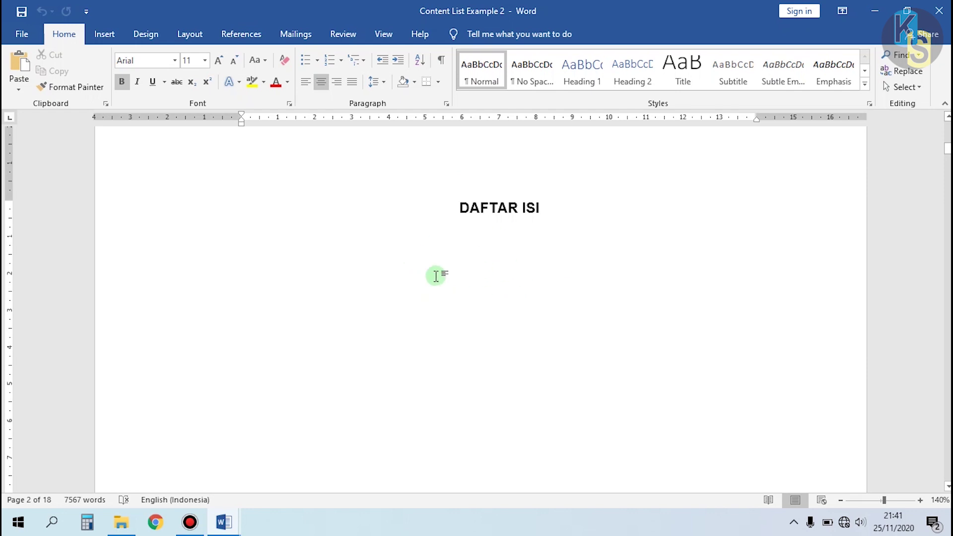
scroll(496, 291, down, 15)
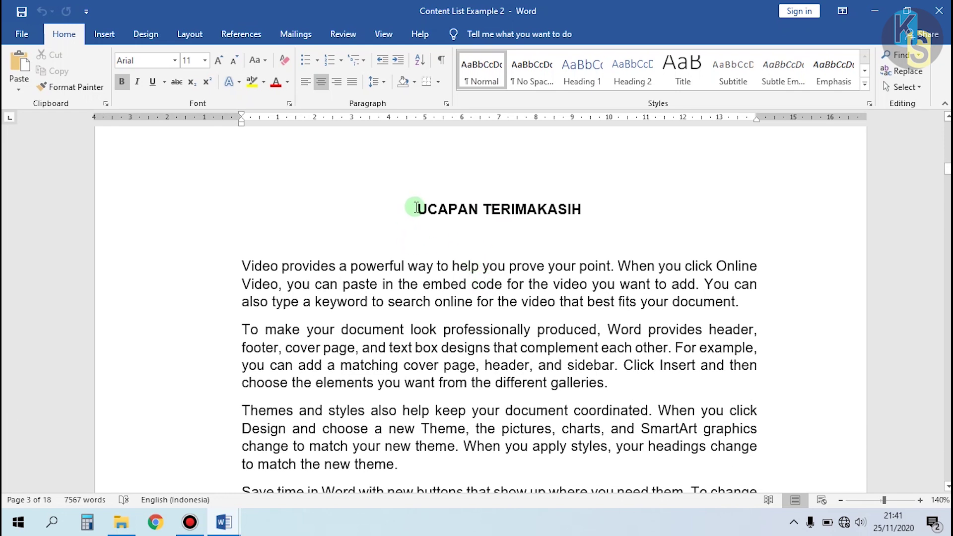
drag(416, 209, 600, 207)
scroll(385, 305, down, 15)
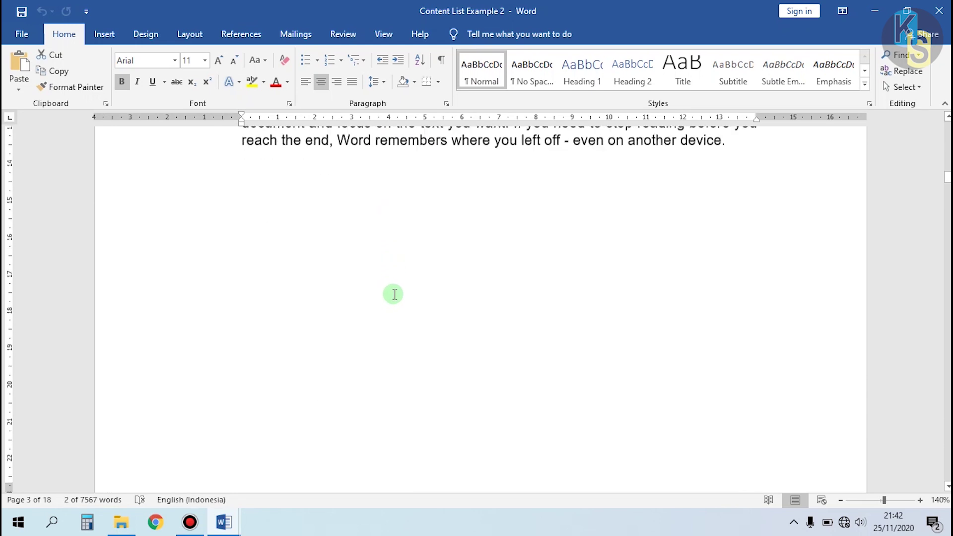
- Examine the BAB I PENDAHULUAN chapter and its subheadings, continuing to the start of BAB II TINJAUAN PUSTAKA
click(479, 255)
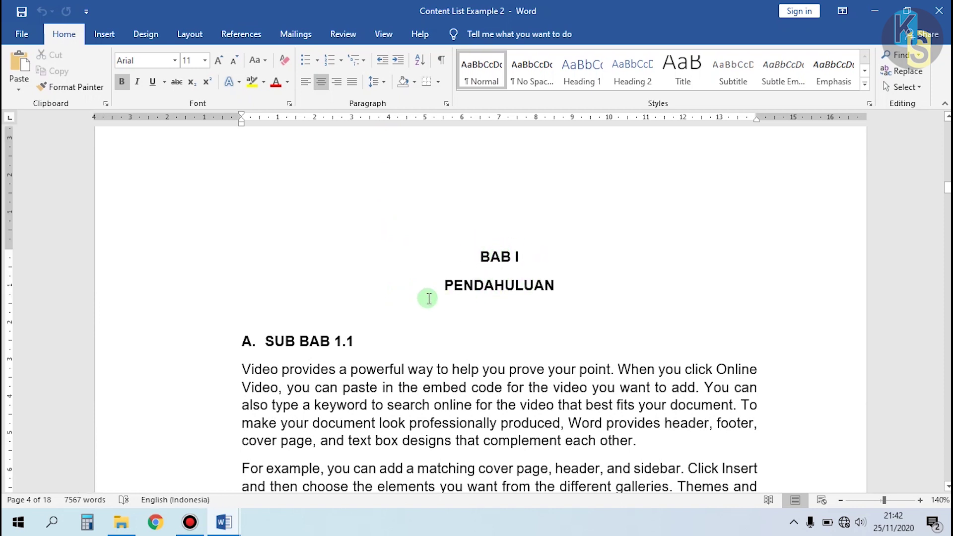
scroll(428, 299, down, 3)
scroll(480, 233, up, 2)
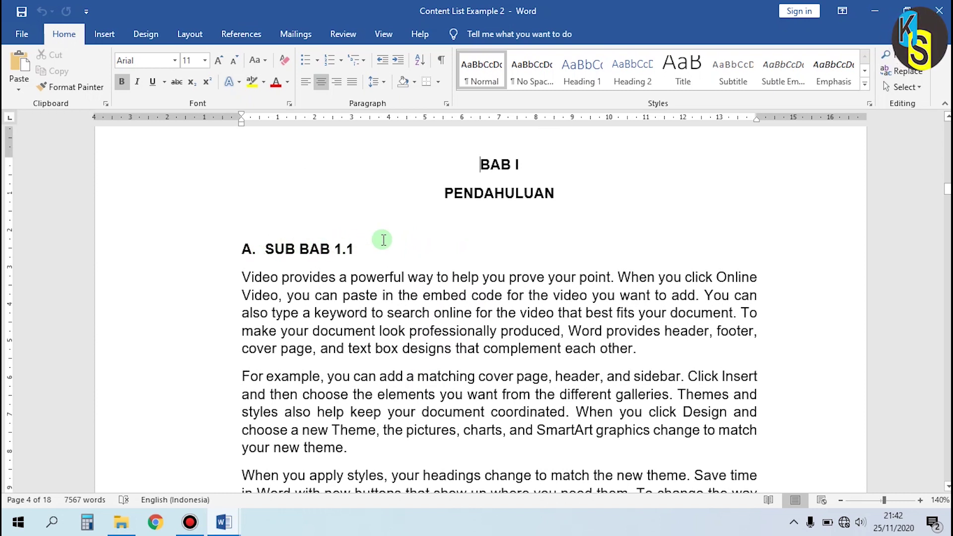
scroll(279, 251, down, 6)
scroll(279, 251, down, 20)
scroll(279, 239, down, 15)
scroll(279, 239, down, 6)
scroll(487, 189, up, 2)
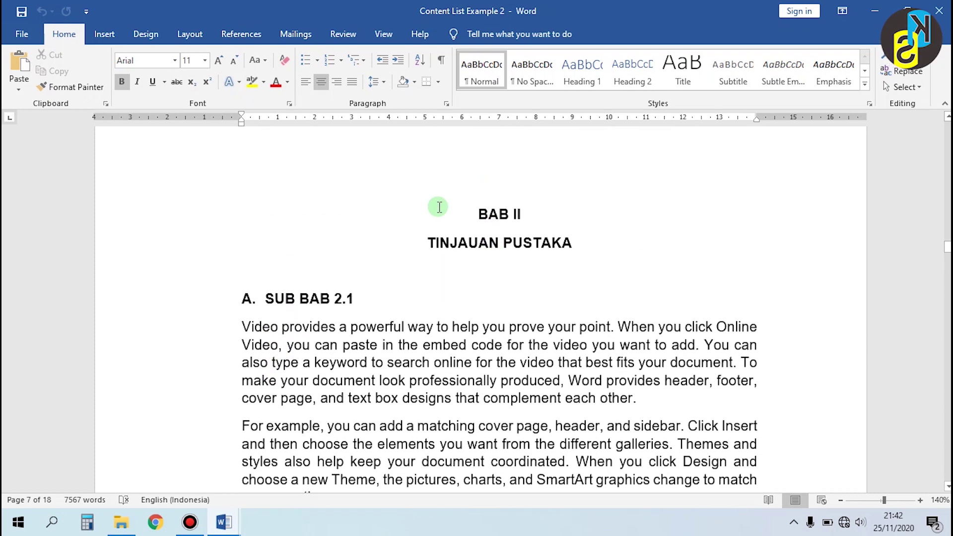
scroll(329, 247, down, 1)
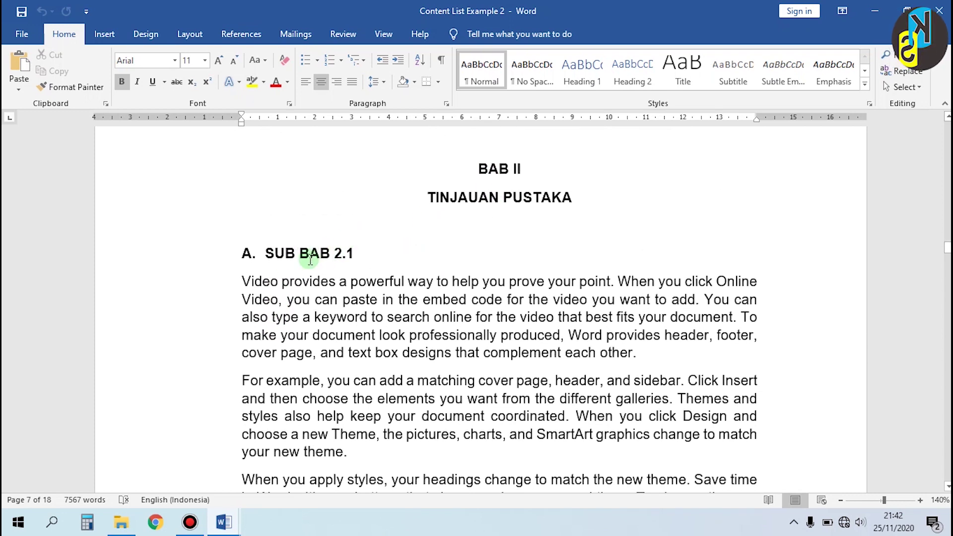
- Examine the subchapter headings of BAB II from SUB BAB 2.2 through SUB BAB 2.4 and its sub-subchapter 2.4.1
scroll(305, 253, down, 20)
scroll(307, 248, down, 1)
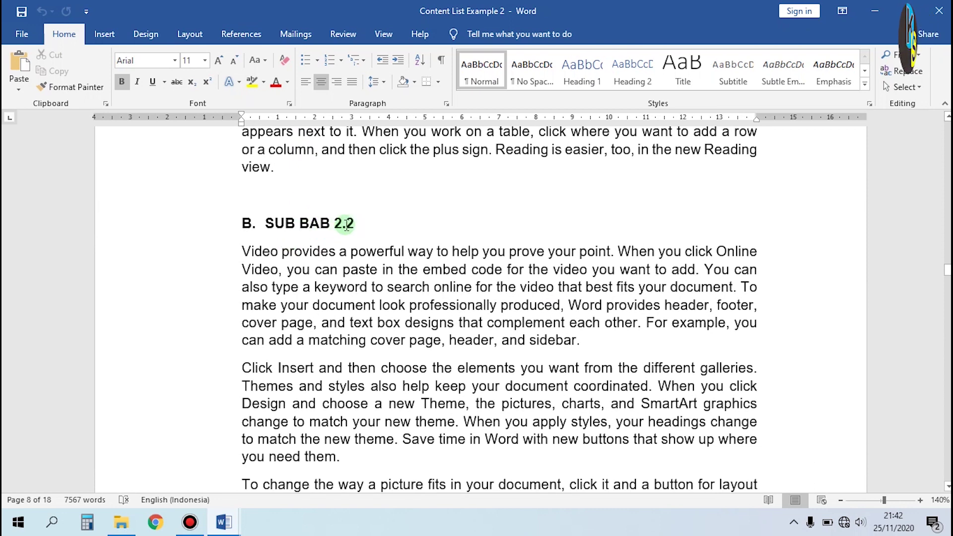
scroll(333, 232, down, 15)
scroll(329, 232, down, 15)
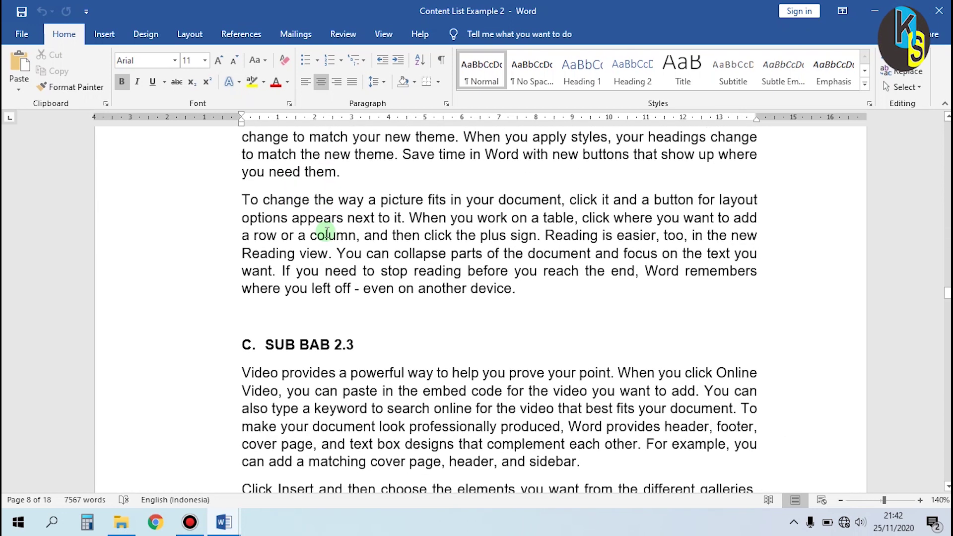
scroll(328, 236, down, 15)
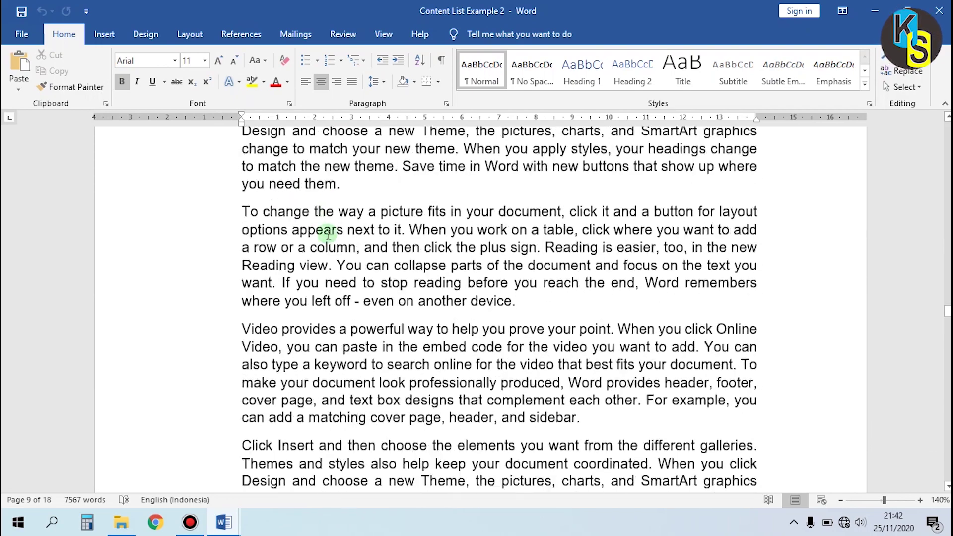
scroll(326, 233, down, 15)
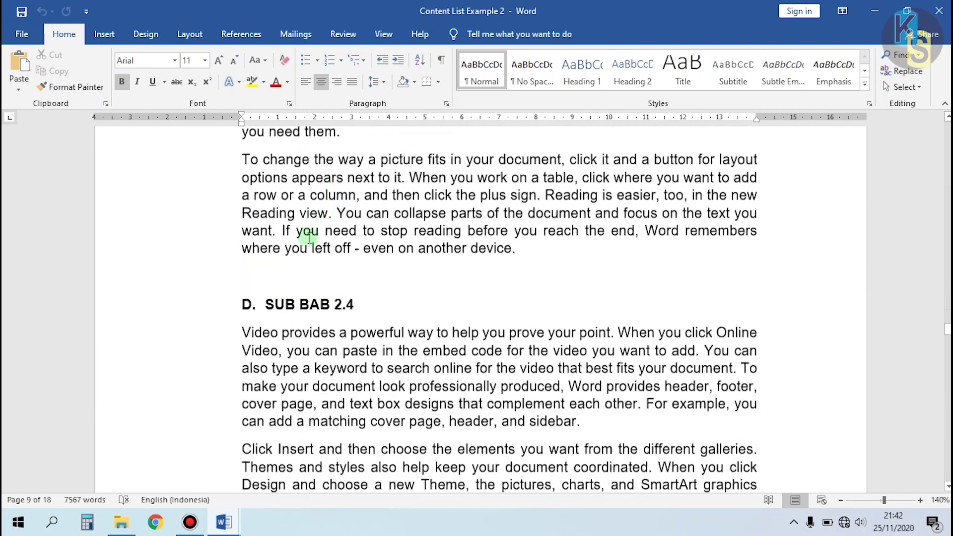
scroll(315, 278, up, 4)
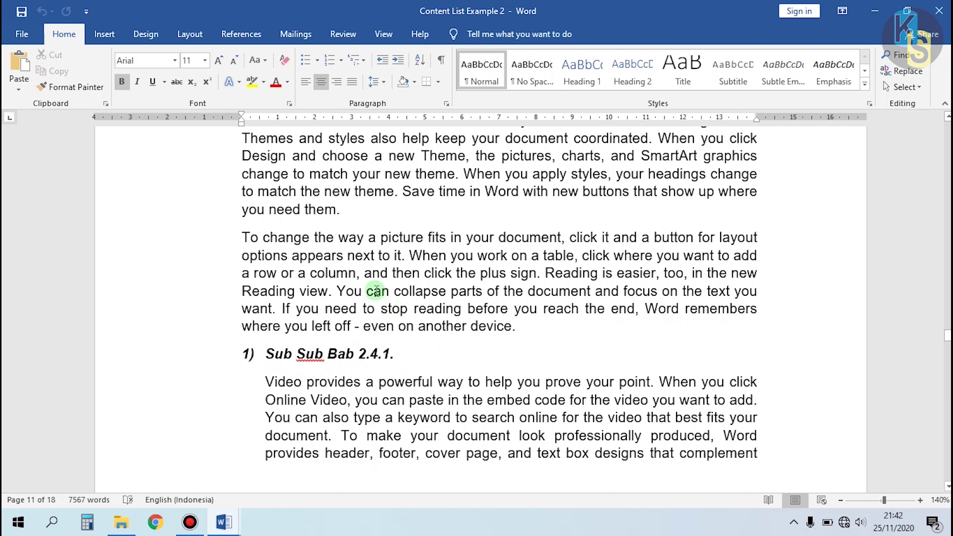
scroll(421, 325, up, 15)
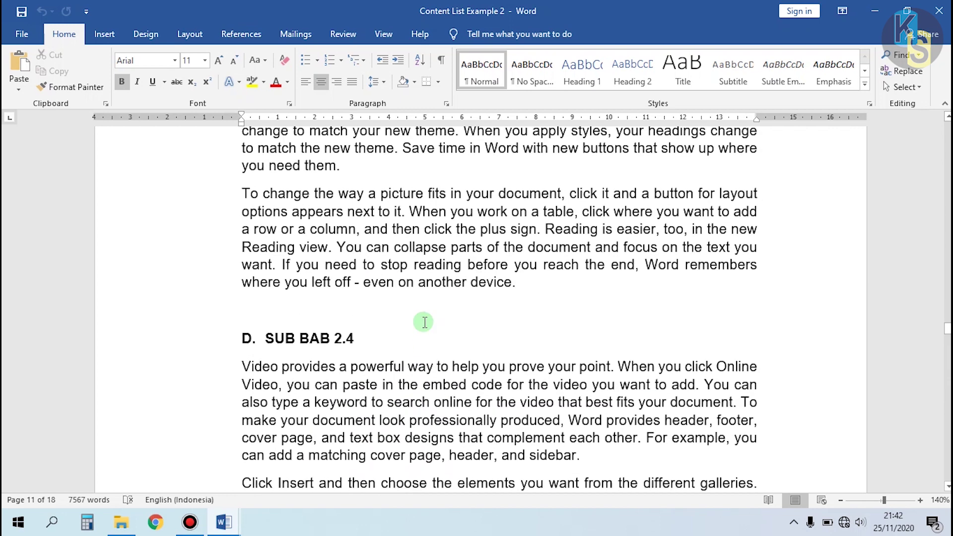
- Insert page numbers at the bottom of the pages using the Plain Number 2 style, starting from the KATA PENGANTAR page
scroll(445, 304, up, 15)
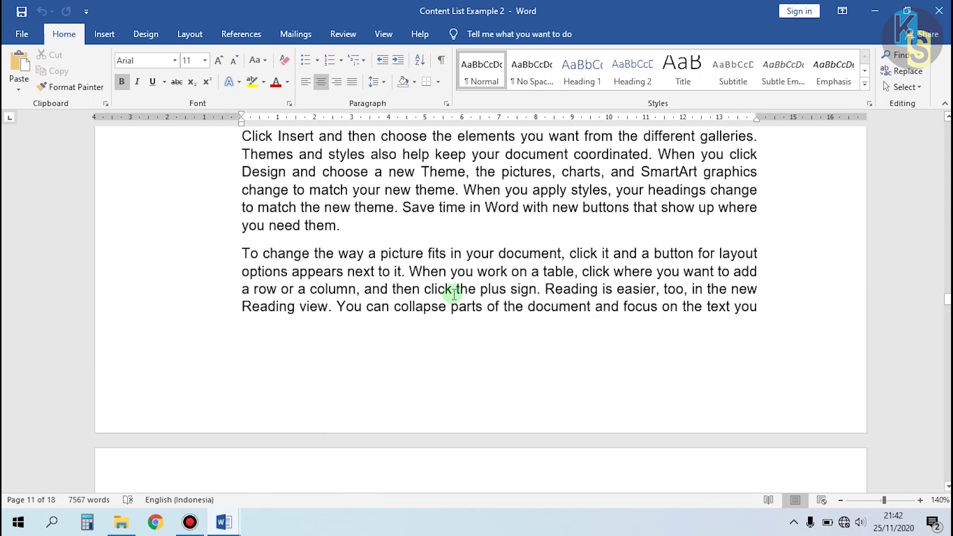
scroll(505, 287, up, 15)
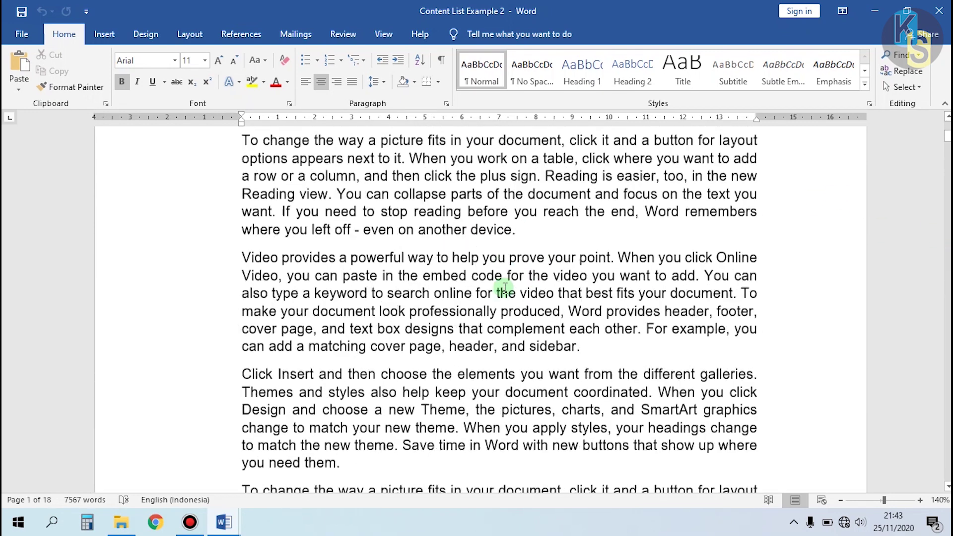
scroll(505, 287, down, 5)
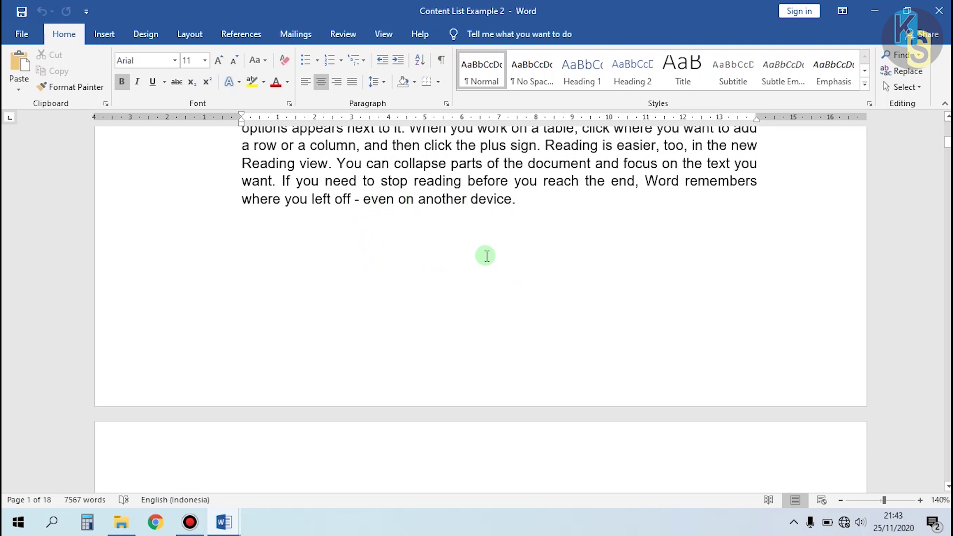
scroll(487, 256, up, 15)
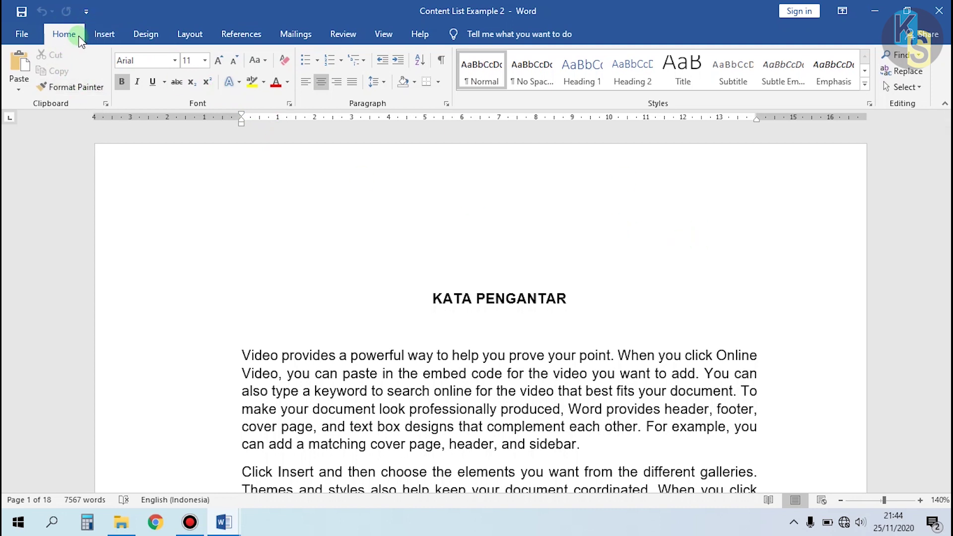
click(112, 33)
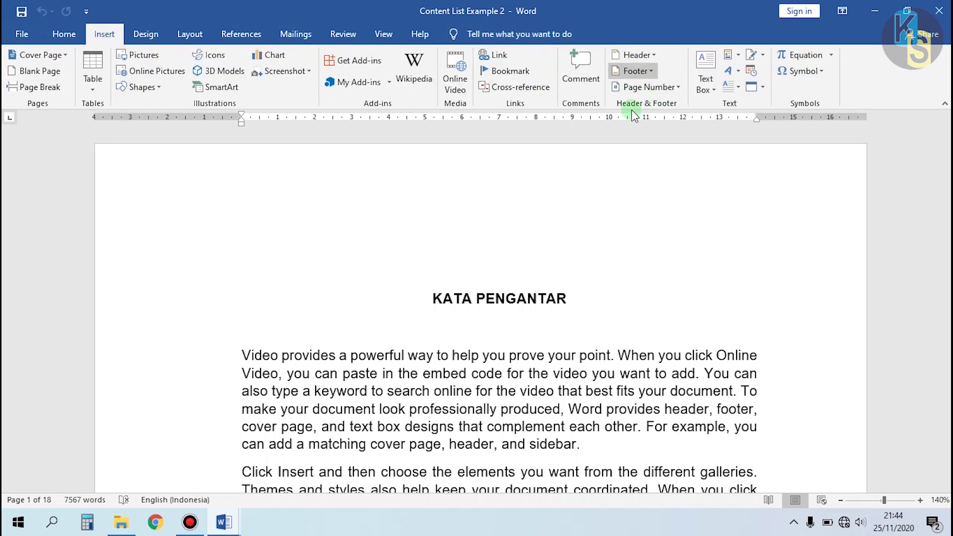
click(672, 88)
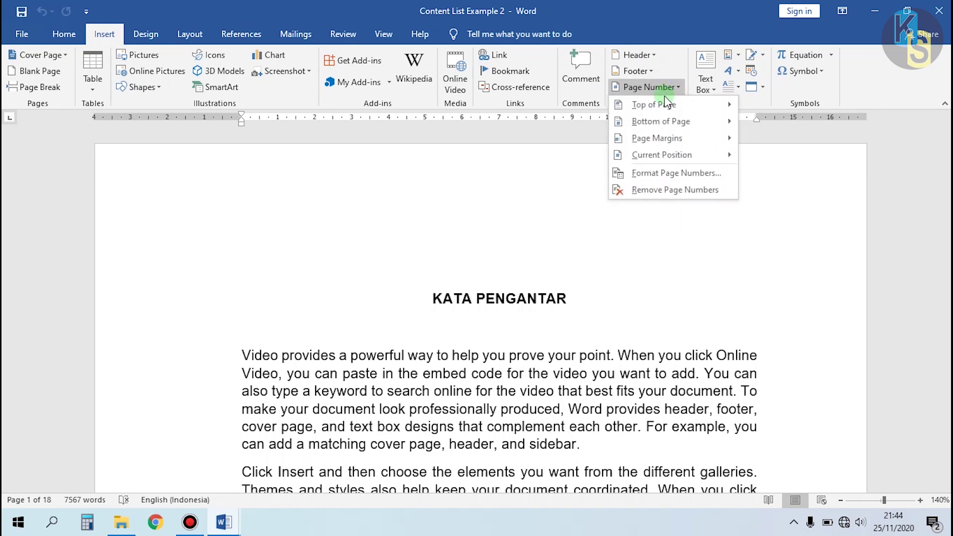
mouse_move(664, 106)
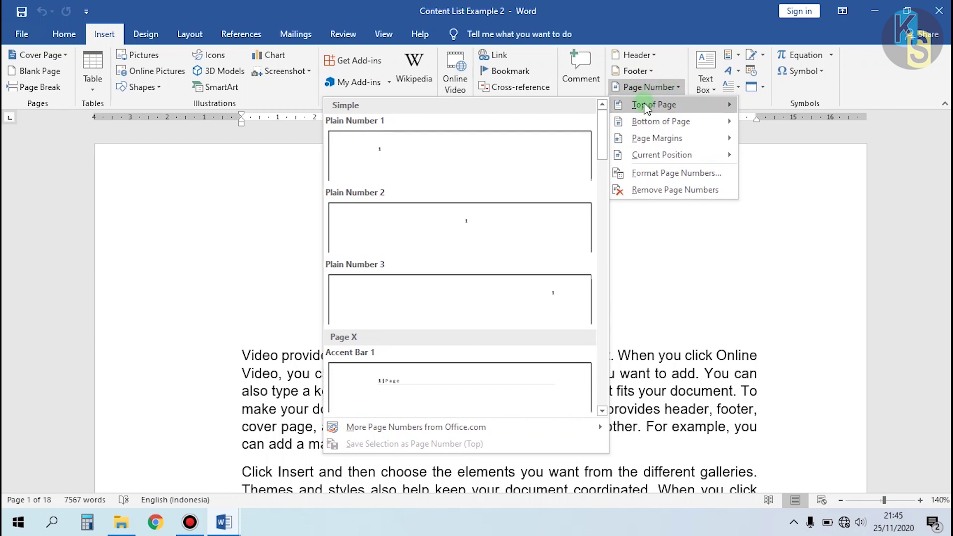
mouse_move(650, 122)
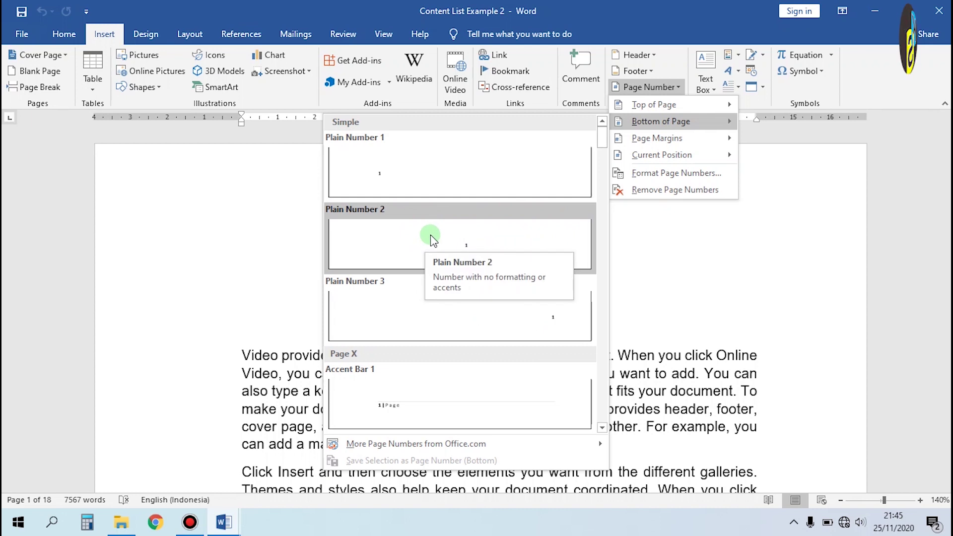
click(486, 235)
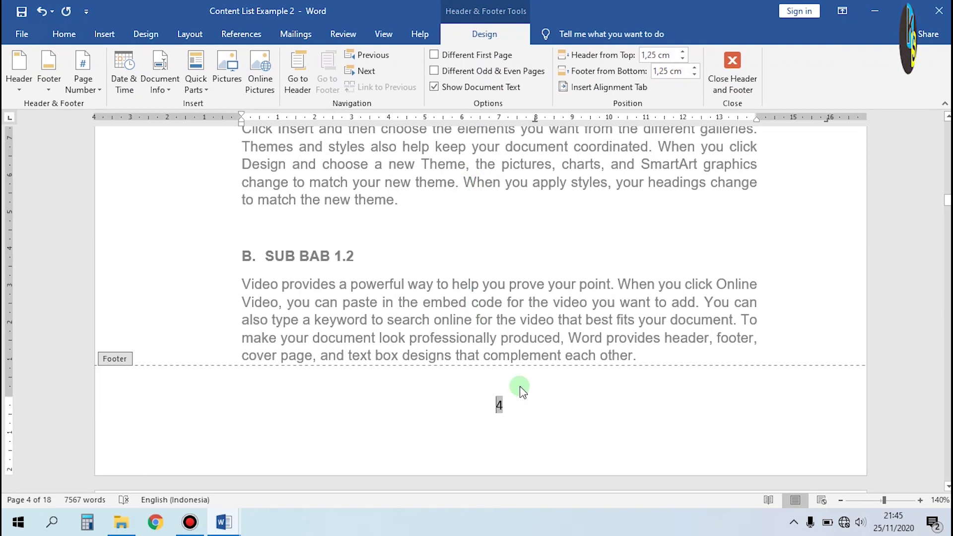
- Examine the footer page numbers from the KATA PENGANTAR page through DAFTAR ISI and UCAPAN TERIMAKASIH to the first page of BAB I PENDAHULUAN
scroll(541, 340, up, 15)
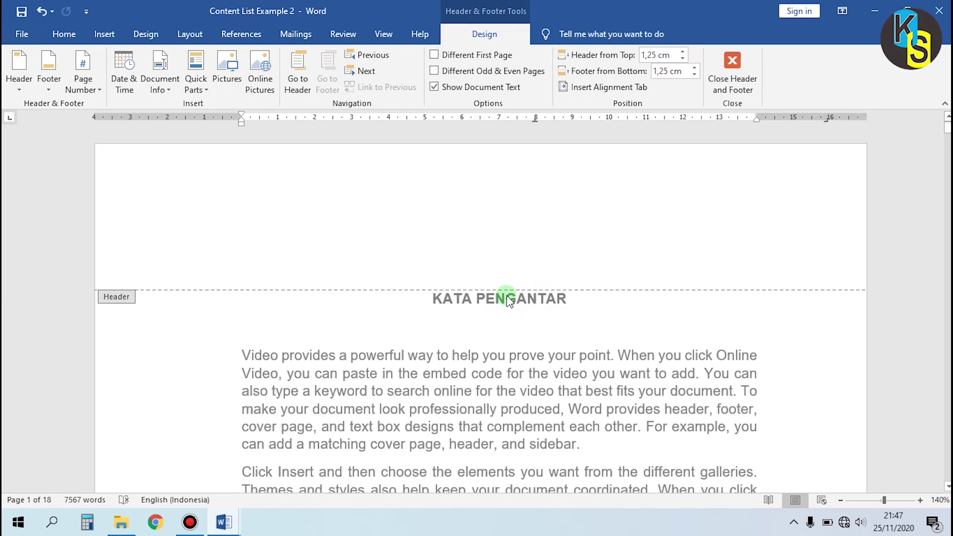
scroll(509, 301, down, 3)
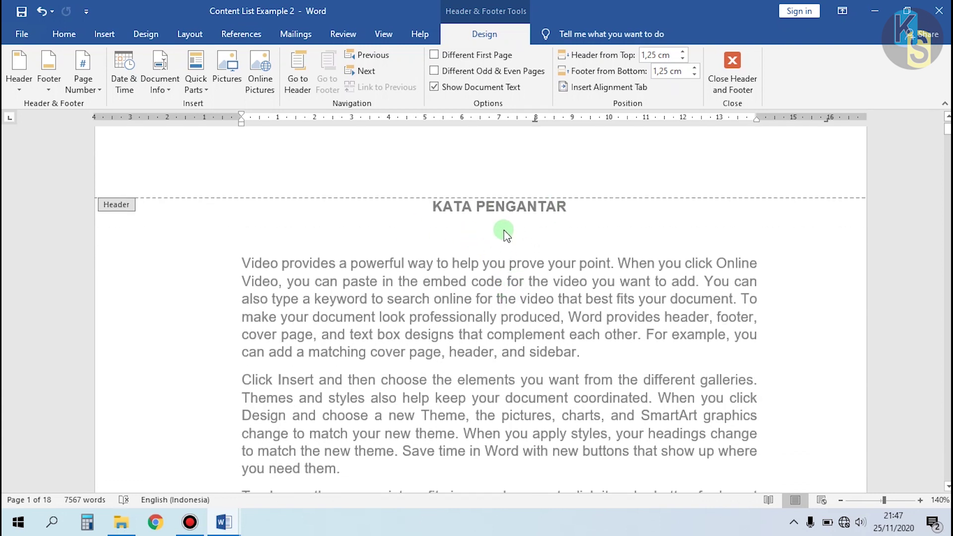
scroll(490, 238, down, 15)
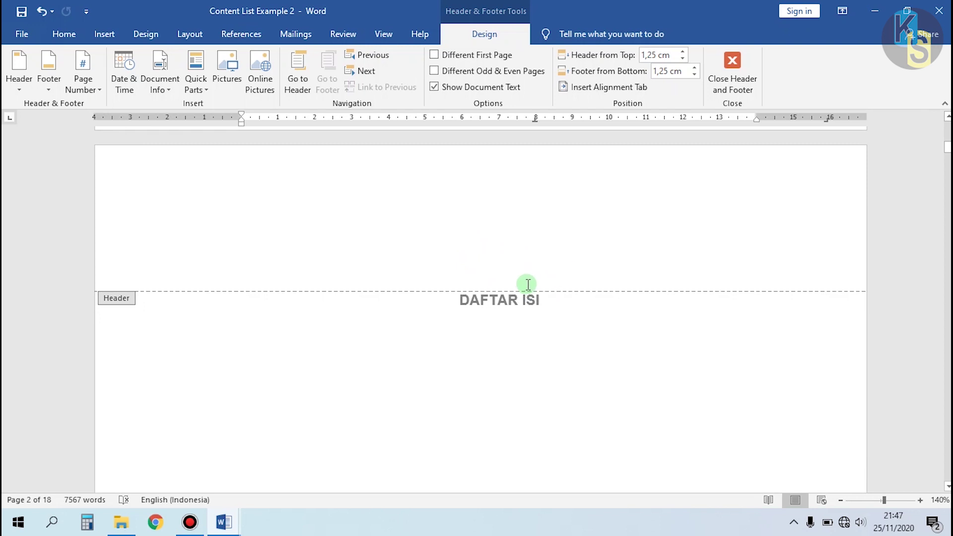
scroll(524, 287, down, 5)
scroll(519, 279, down, 10)
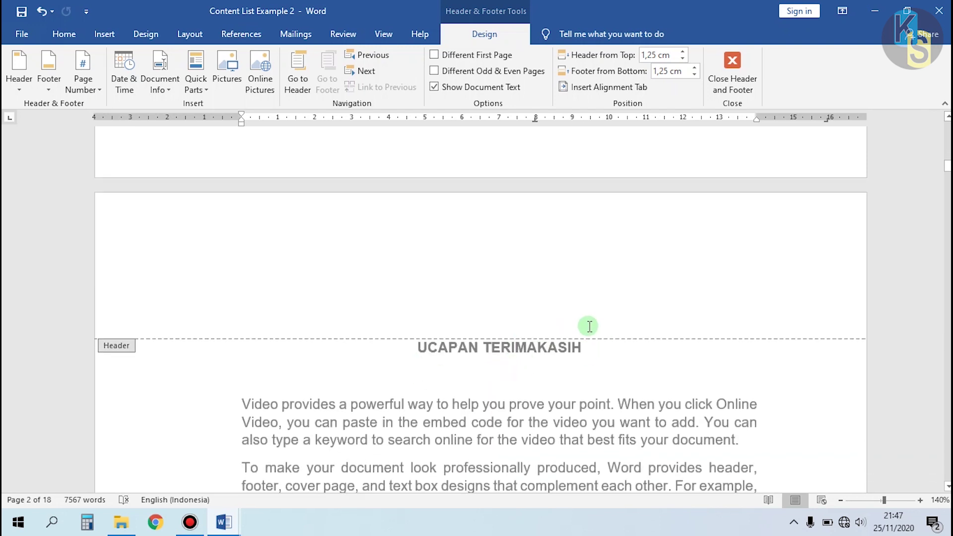
scroll(505, 313, up, 5)
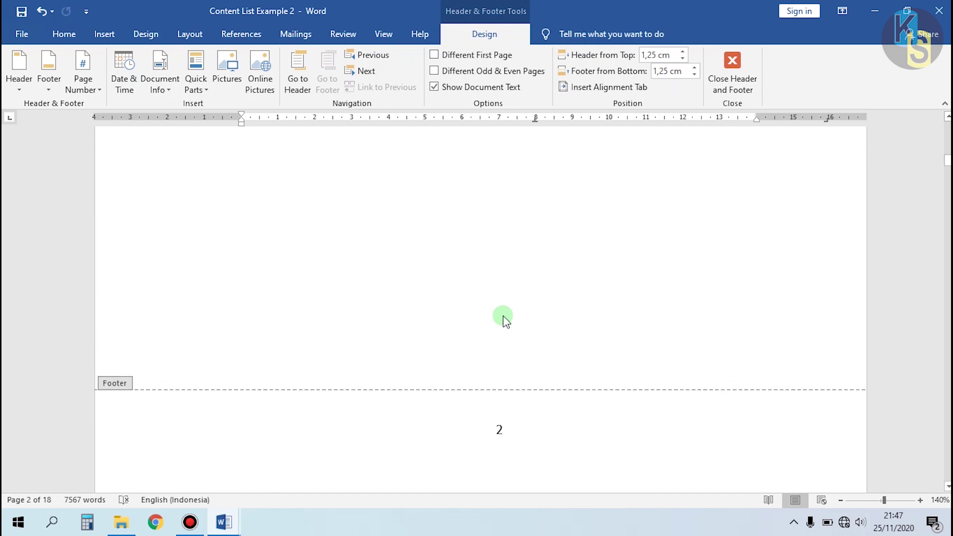
scroll(510, 326, down, 3)
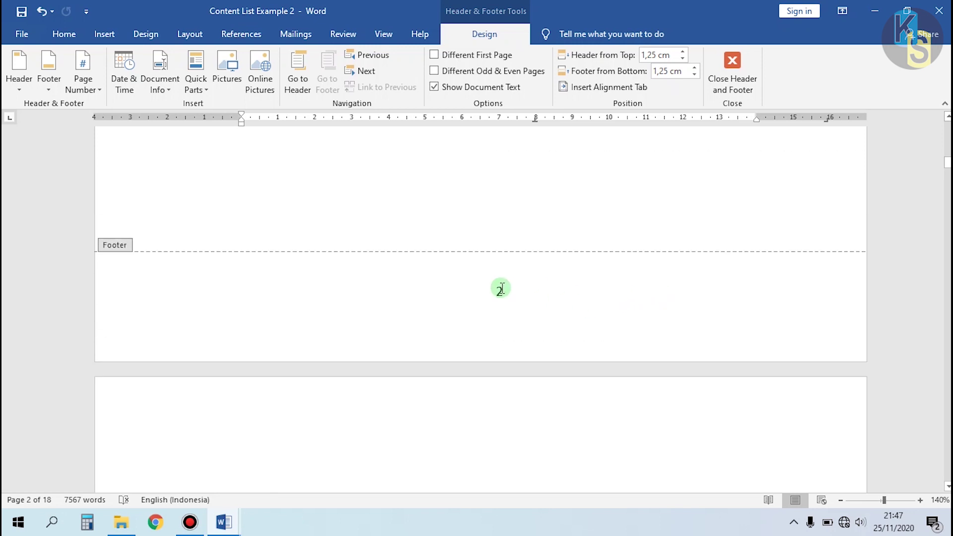
scroll(498, 286, down, 15)
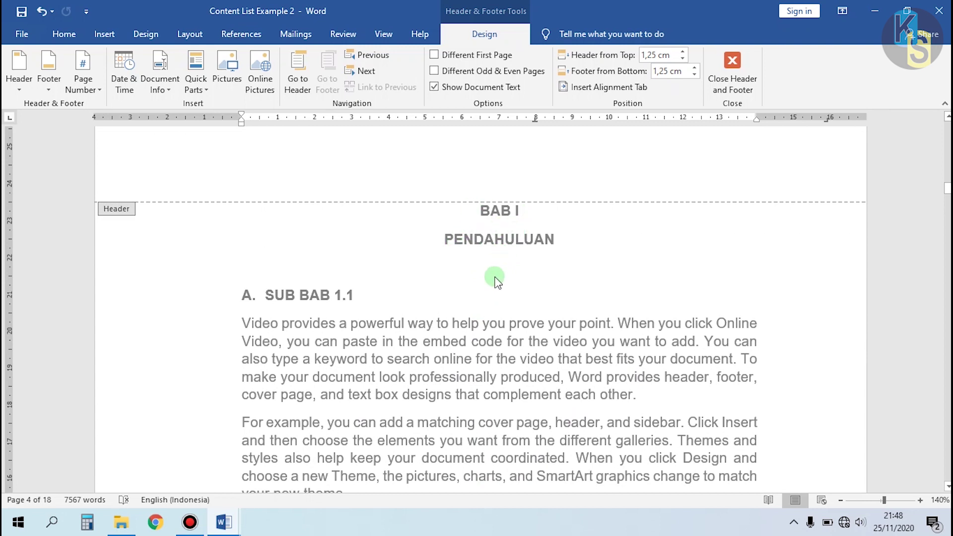
scroll(517, 283, down, 9)
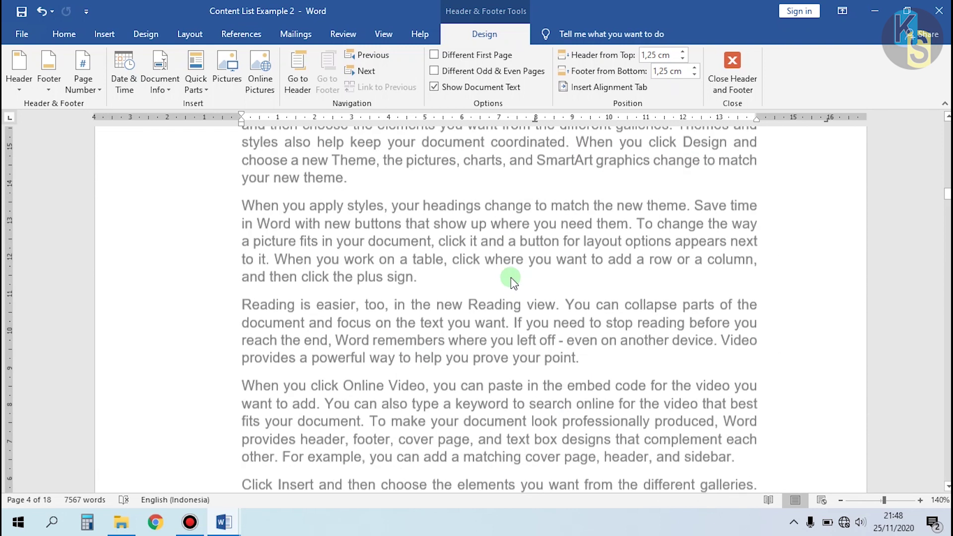
click(507, 432)
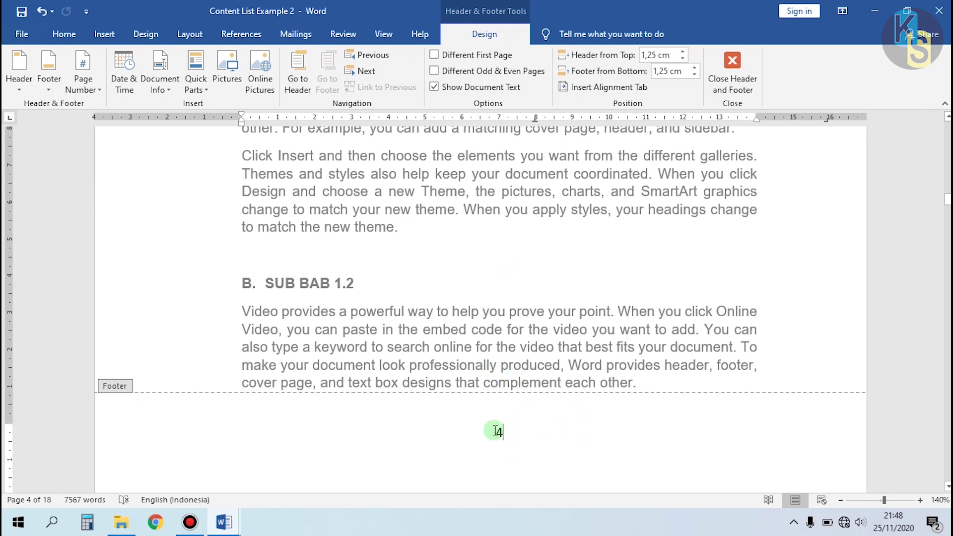
- Check the footer page numbers back up to the KATA PENGANTAR page and leave header and footer editing
scroll(523, 419, up, 10)
scroll(526, 426, up, 10)
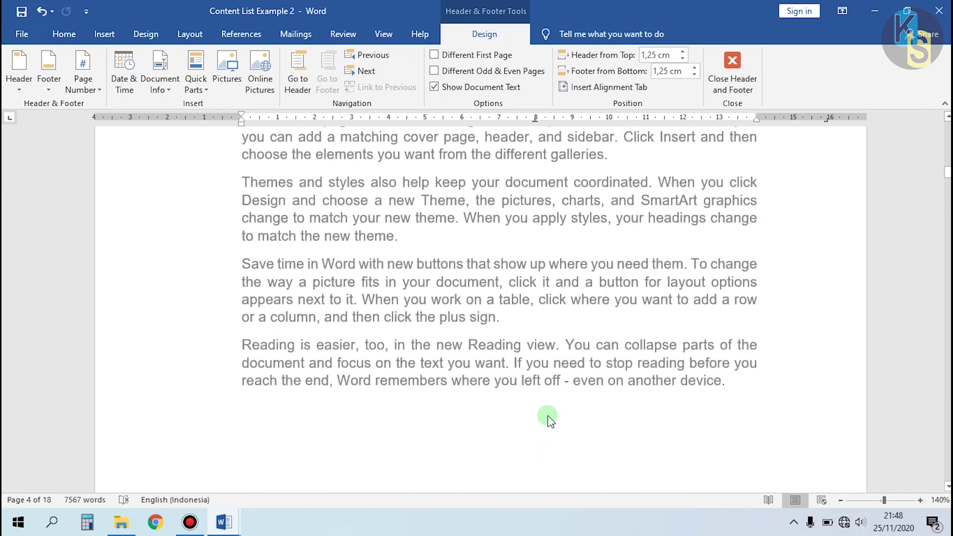
scroll(571, 400, up, 10)
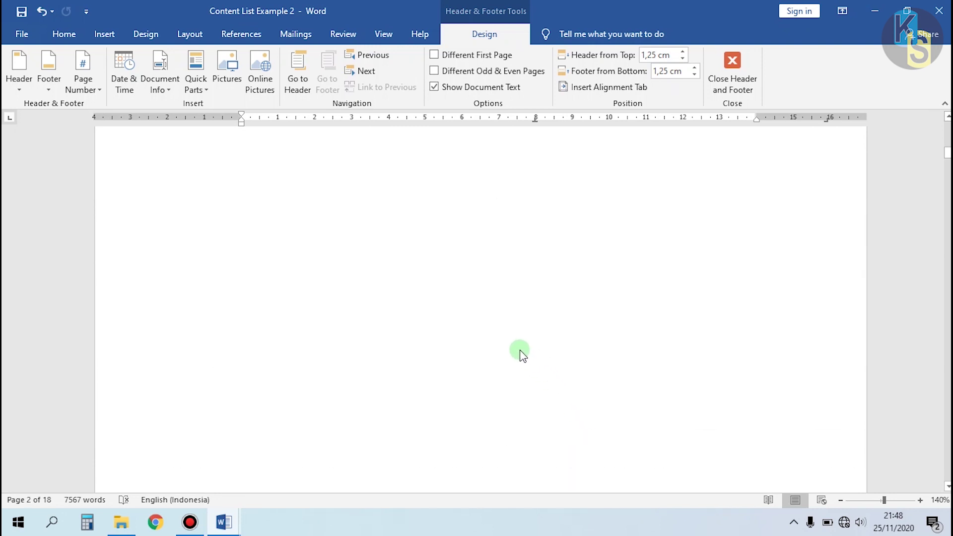
scroll(520, 352, up, 5)
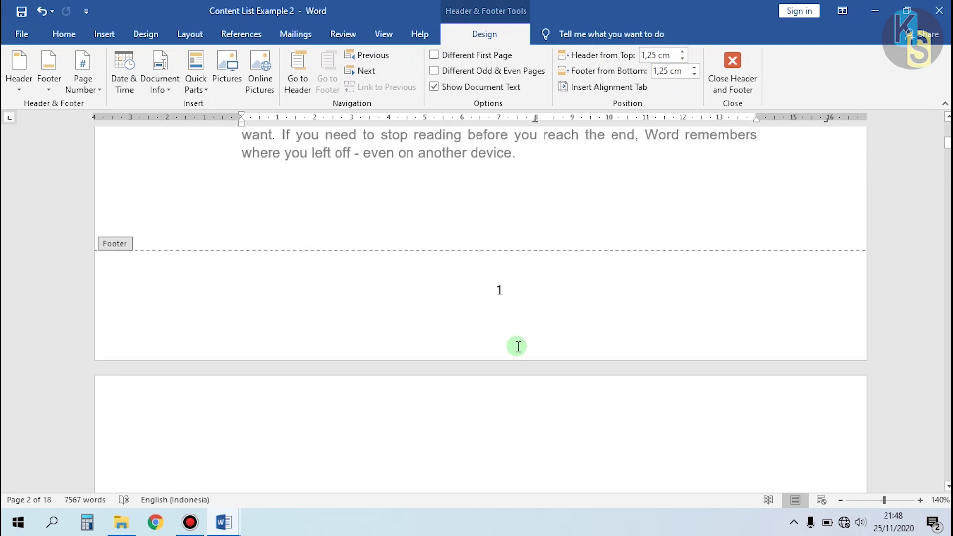
scroll(517, 343, up, 10)
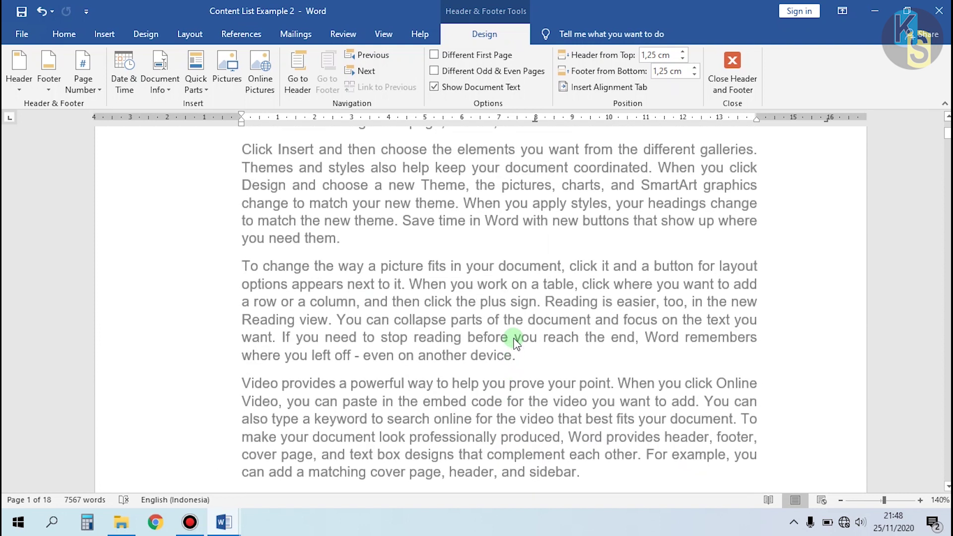
scroll(512, 338, down, 10)
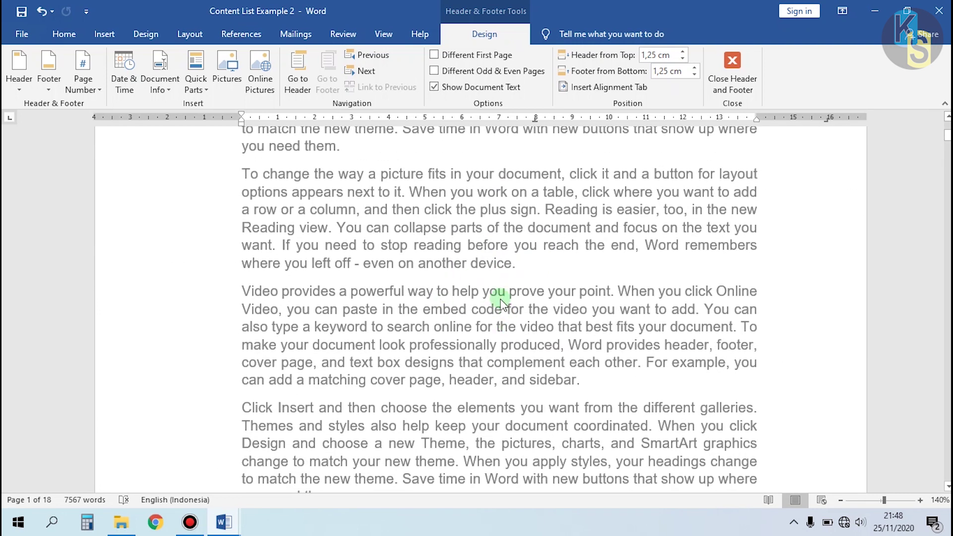
scroll(500, 303, down, 5)
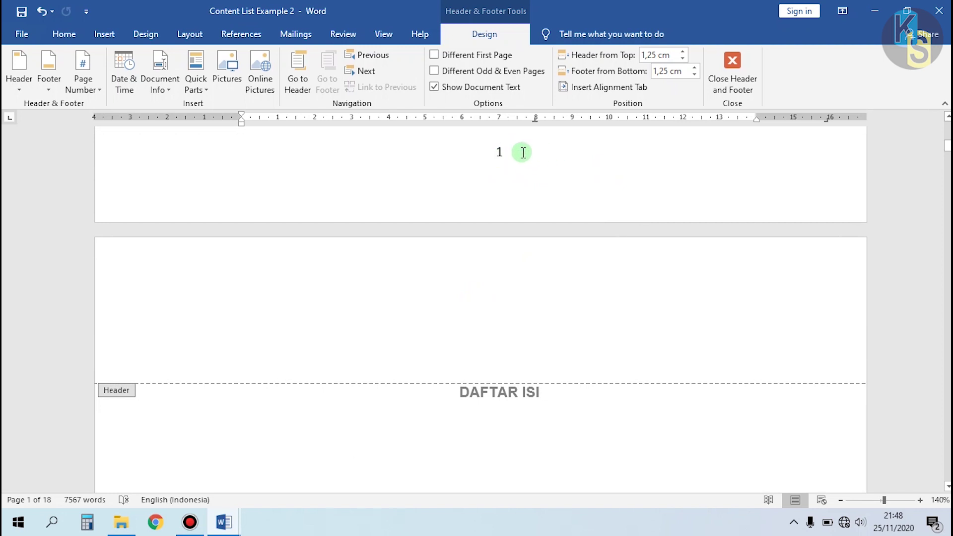
click(450, 157)
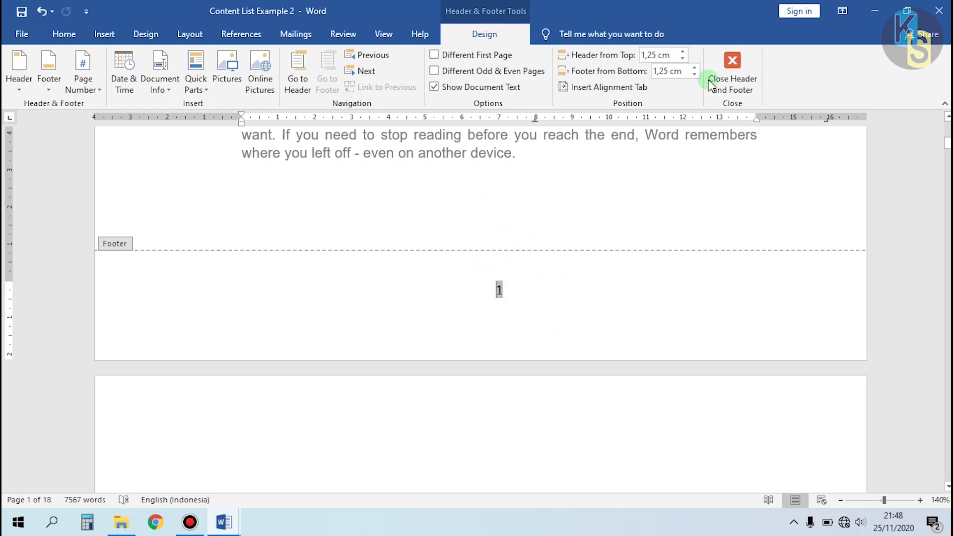
click(731, 69)
scroll(501, 248, up, 2)
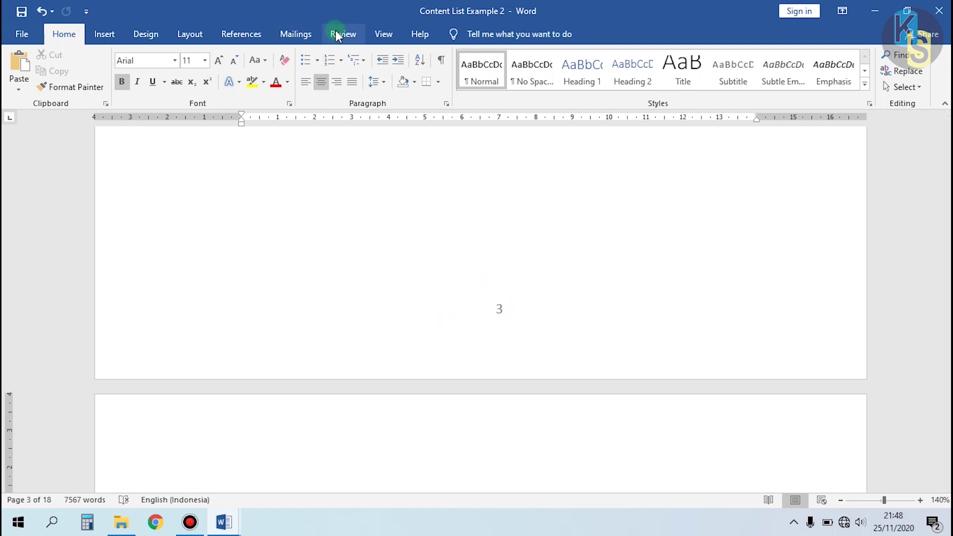
click(105, 35)
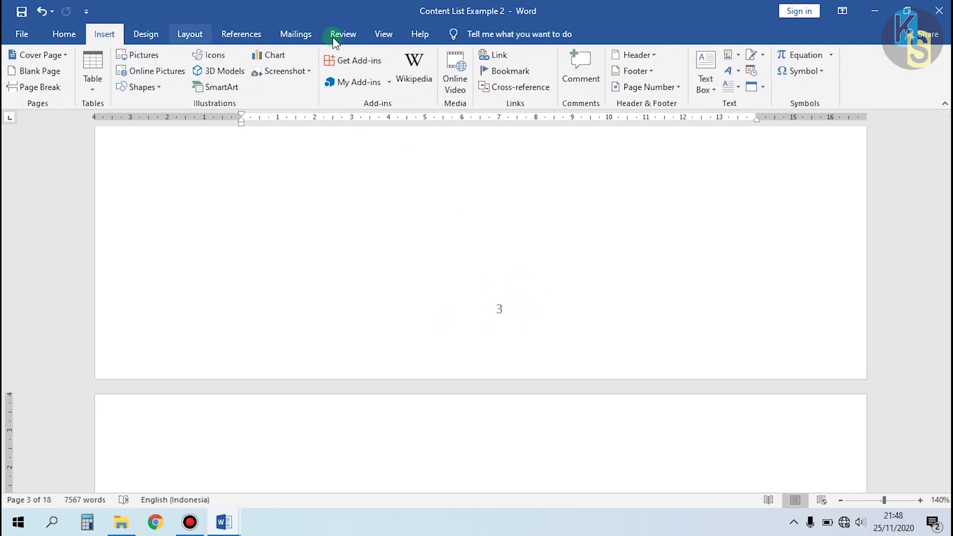
click(675, 88)
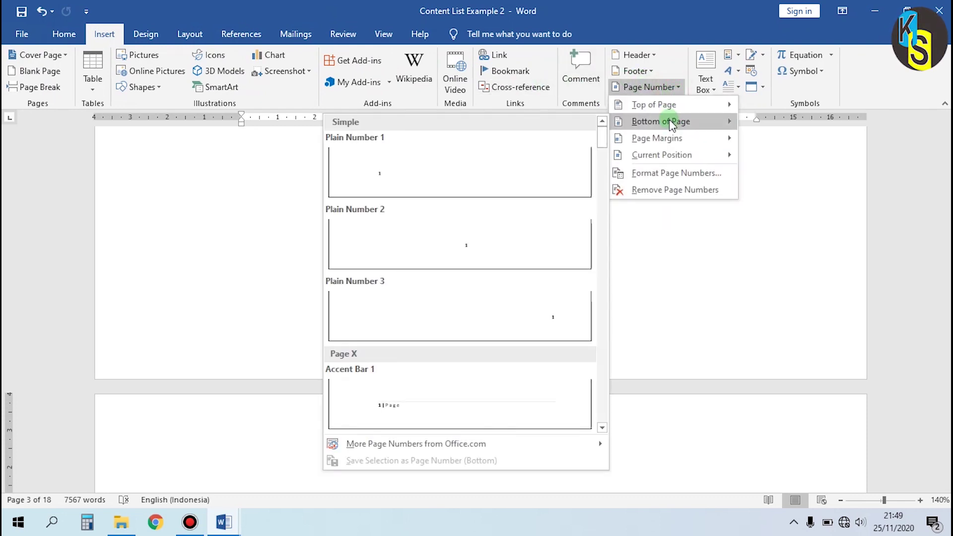
click(662, 174)
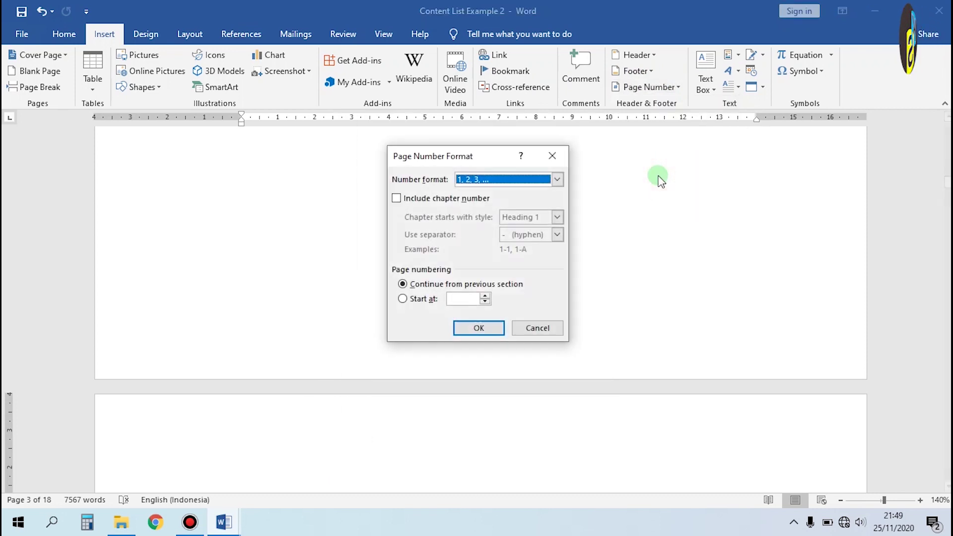
key(Return)
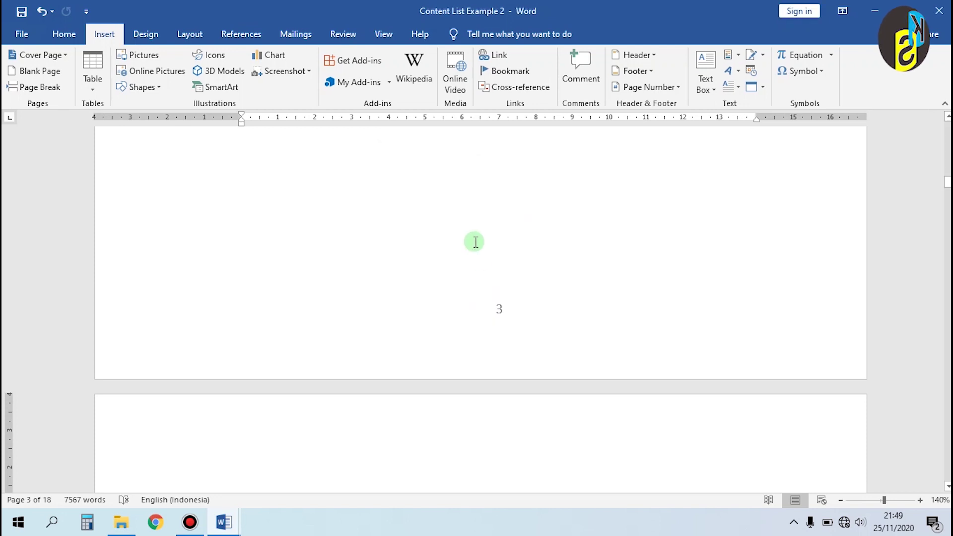
- Open the footer page number for editing and choose the i, ii, iii number format for the page numbers
click(507, 307)
double_click(513, 321)
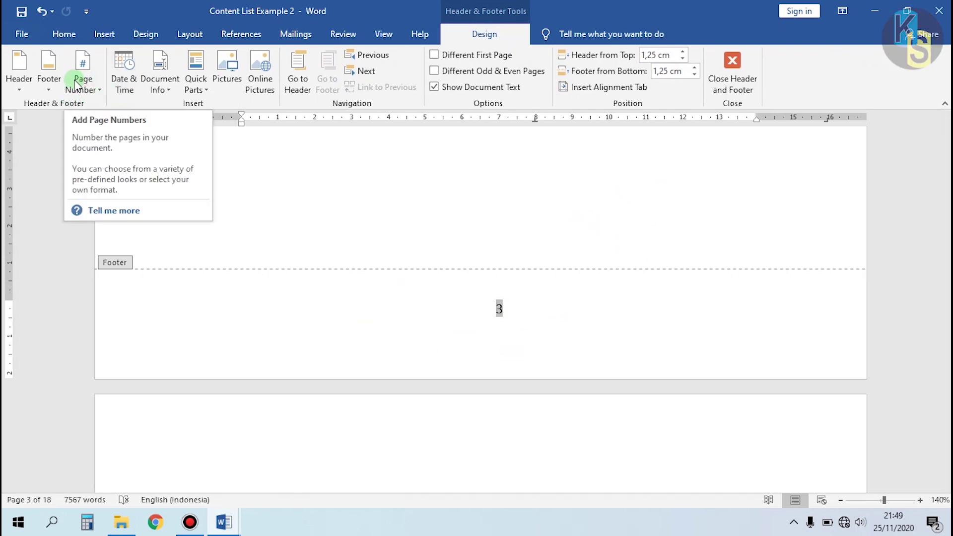
click(95, 91)
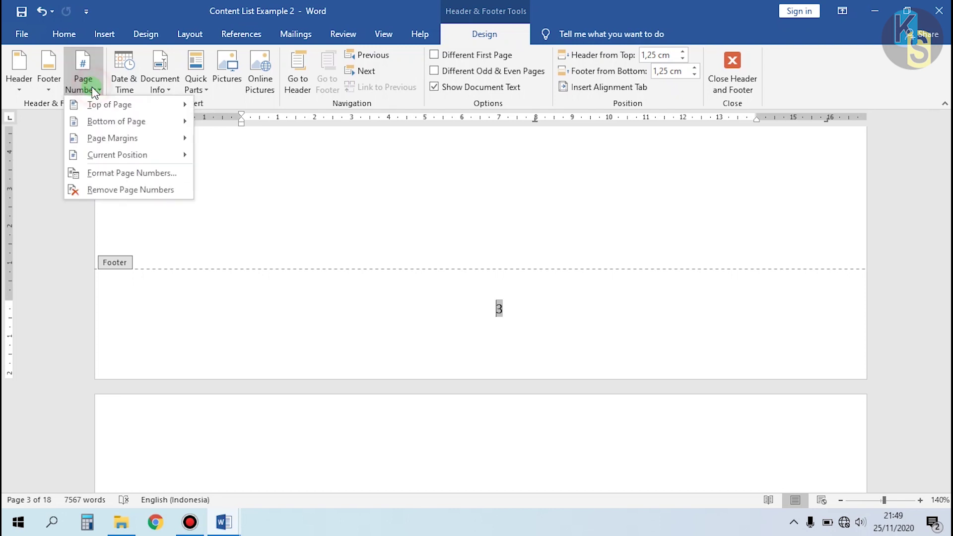
click(155, 173)
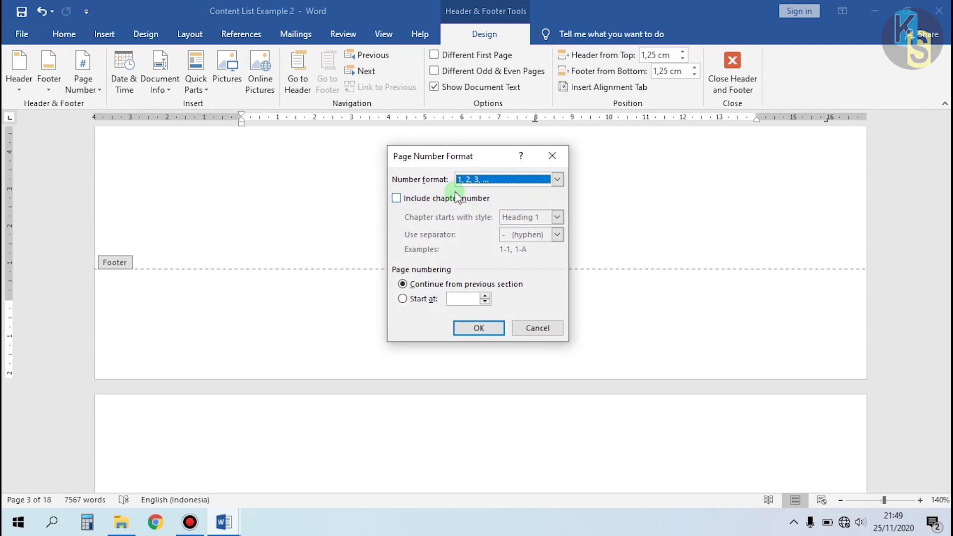
click(491, 183)
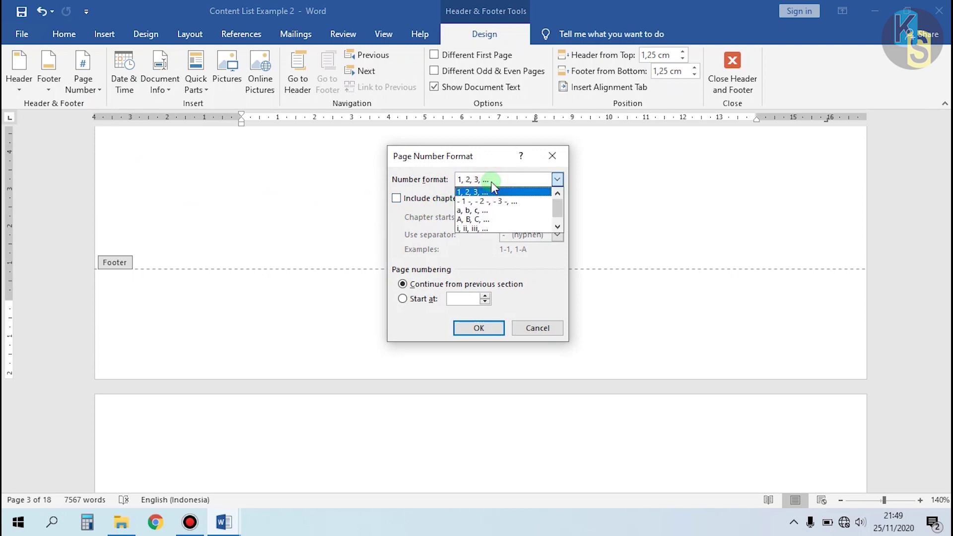
click(481, 229)
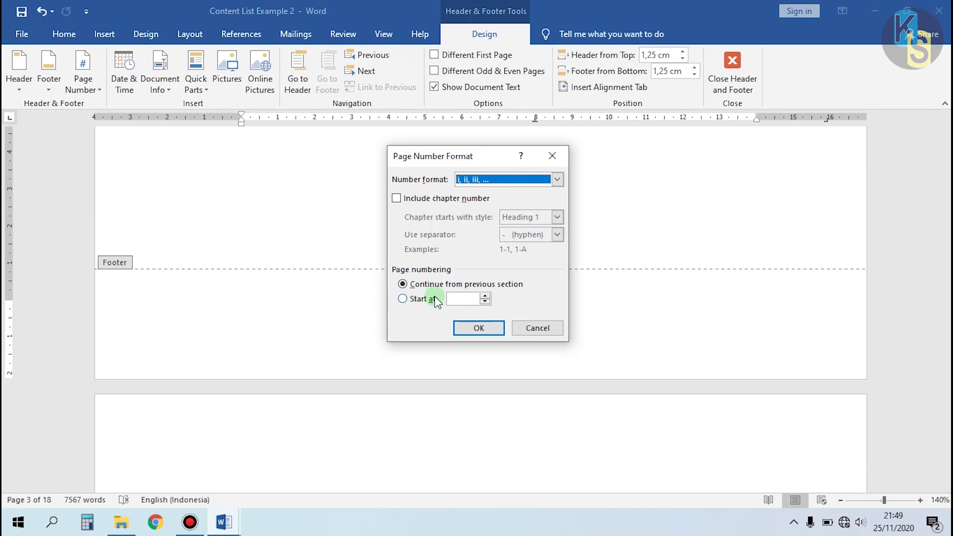
- Set the page numbering to start at i and apply the page number format
click(457, 297)
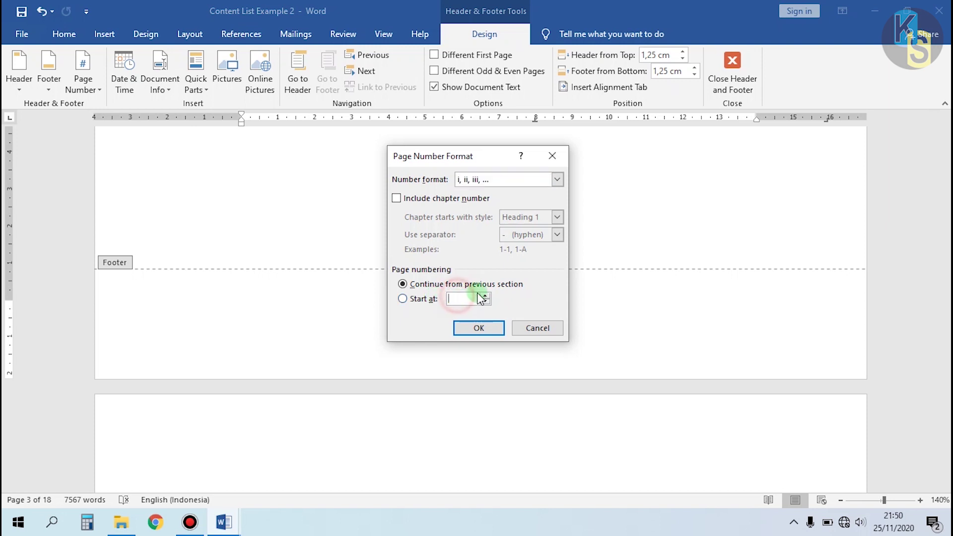
click(485, 295)
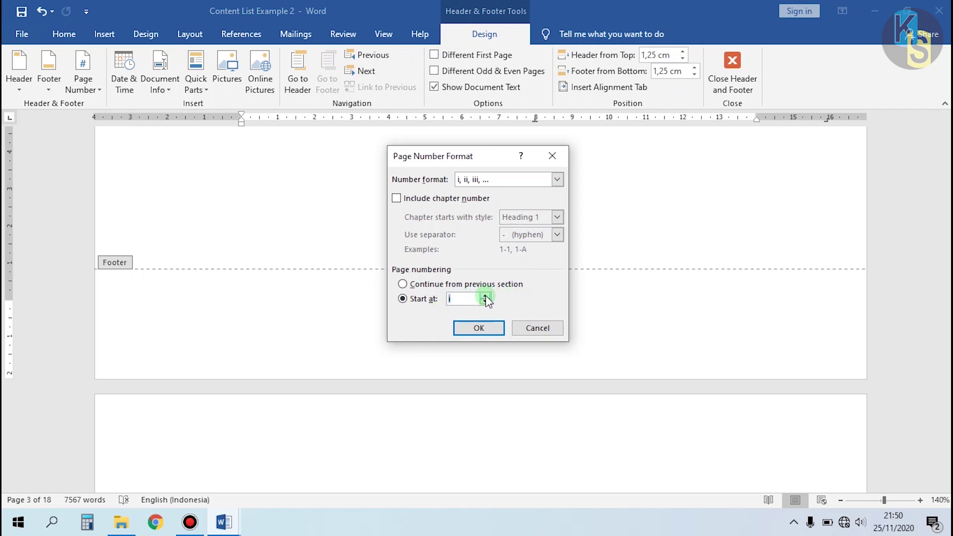
click(486, 301)
click(485, 296)
click(485, 296)
click(487, 302)
click(486, 301)
double_click(456, 299)
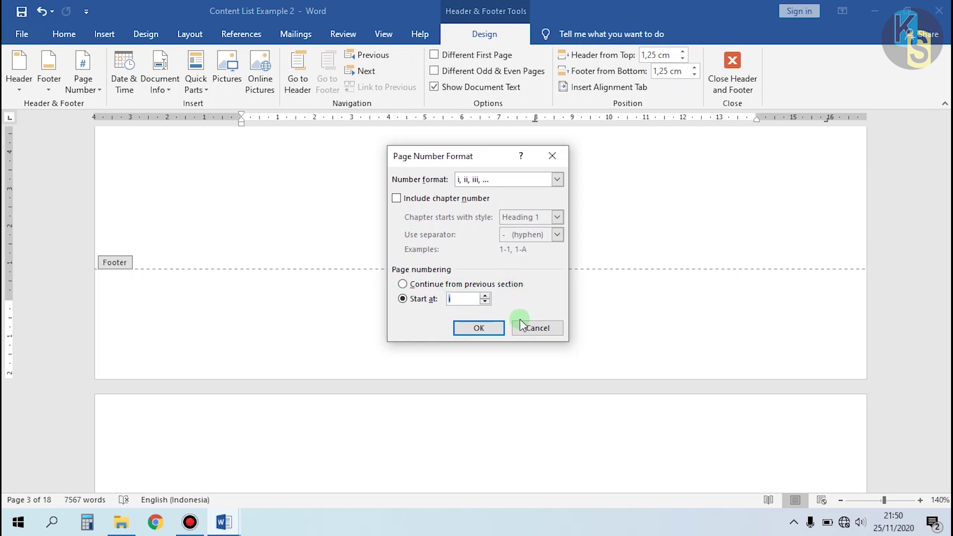
click(478, 329)
- Examine the footer page numbers from the KATA PENGANTAR page down to the first page of BAB I PENDAHULUAN
scroll(502, 336, up, 3)
scroll(506, 330, down, 10)
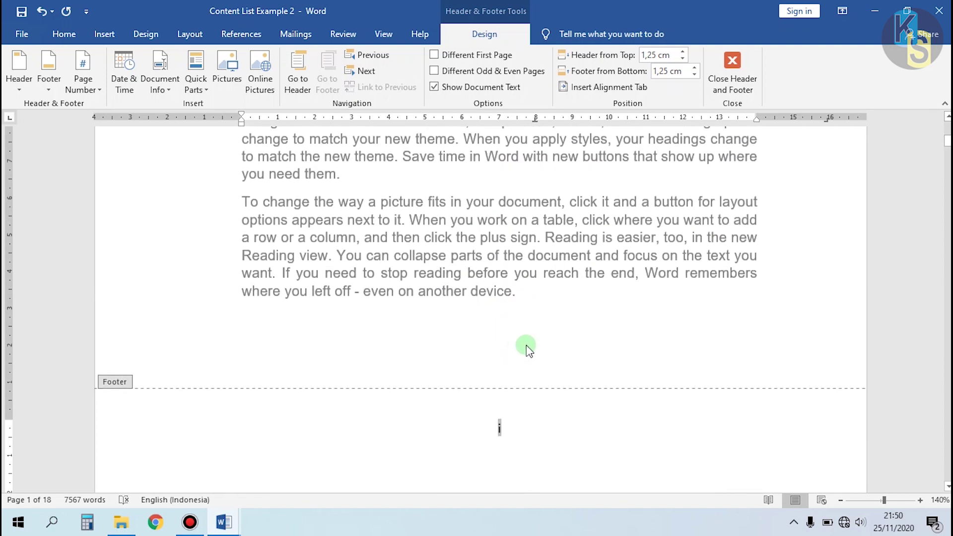
scroll(502, 355, down, 10)
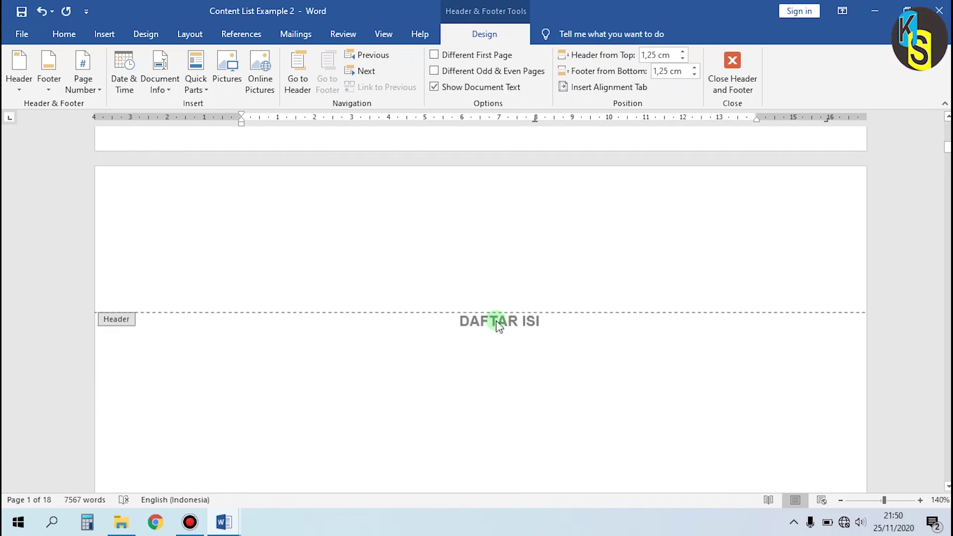
scroll(492, 325, down, 12)
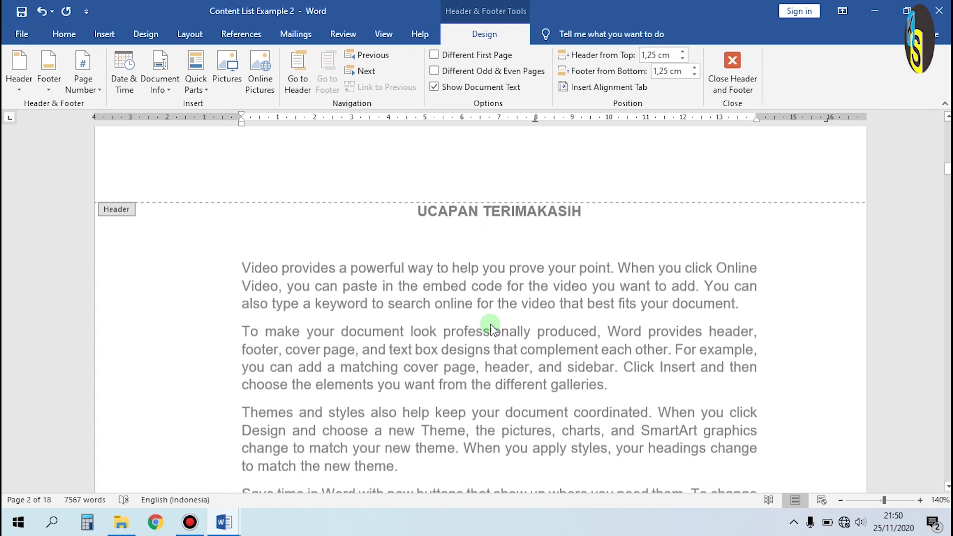
scroll(492, 332, down, 12)
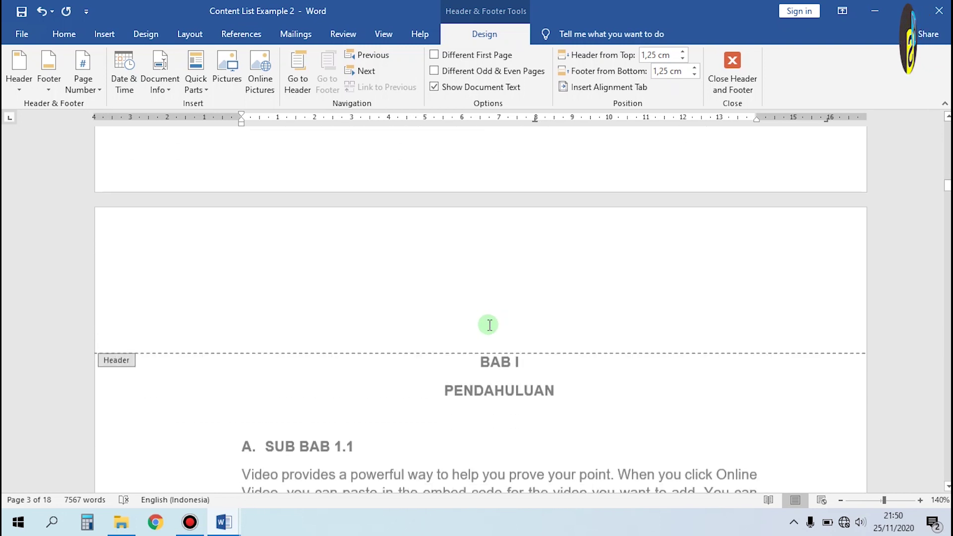
scroll(496, 324, down, 15)
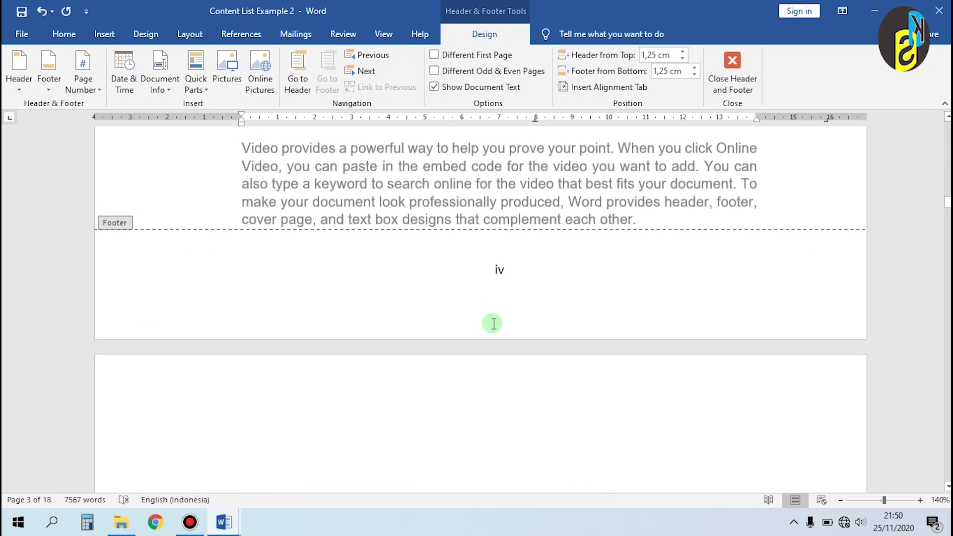
click(511, 162)
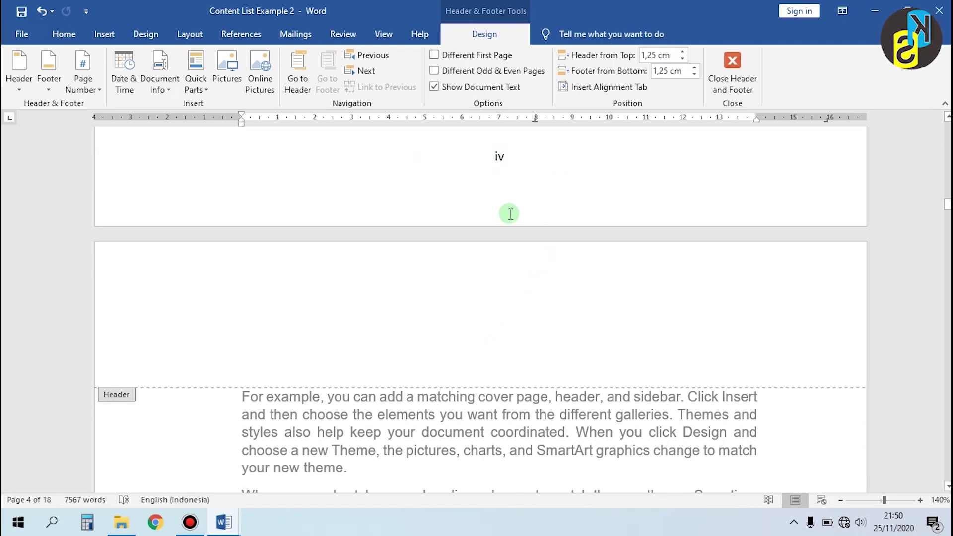
- Check the footer page numbers back up through UCAPAN TERIMAKASIH and DAFTAR ISI to the KATA PENGANTAR page
scroll(516, 228, up, 15)
scroll(523, 245, up, 5)
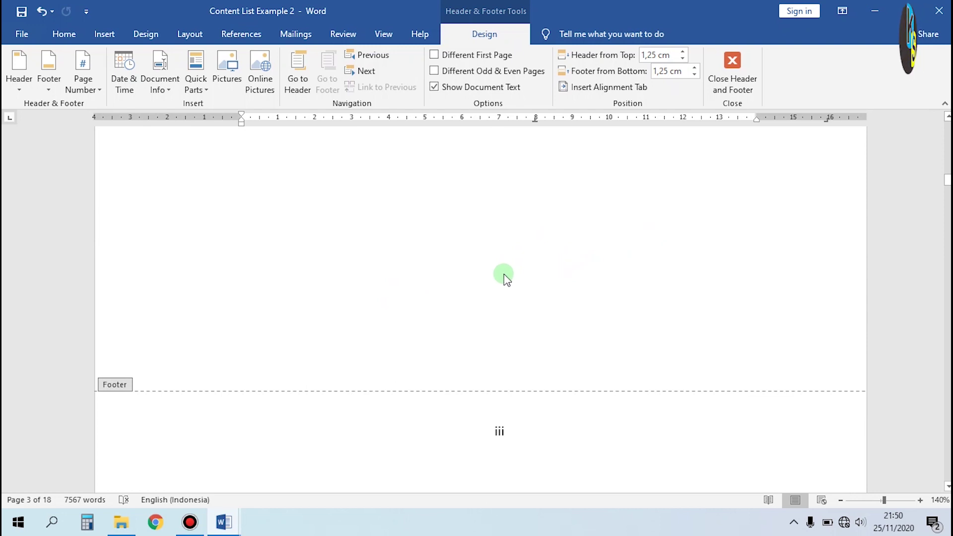
scroll(504, 276, up, 15)
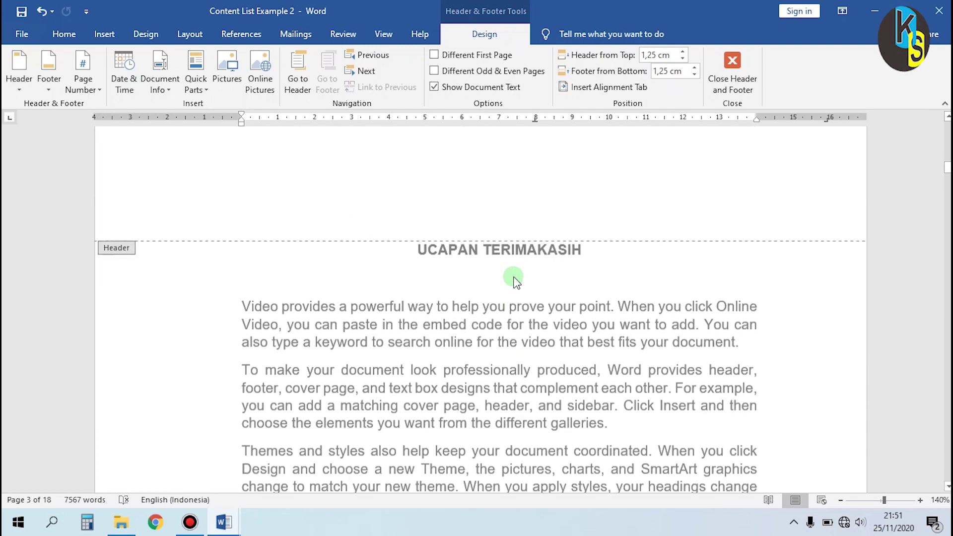
scroll(507, 284, up, 15)
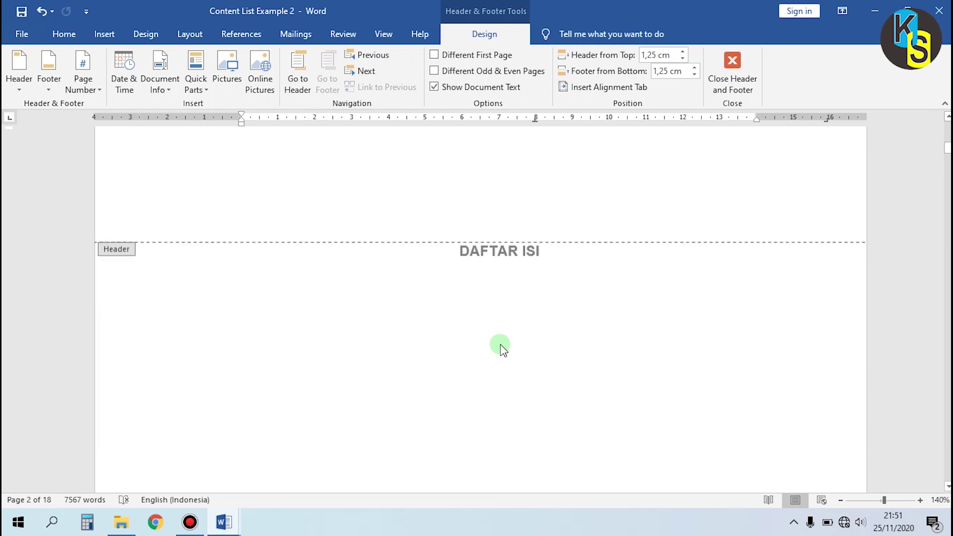
scroll(506, 341, up, 5)
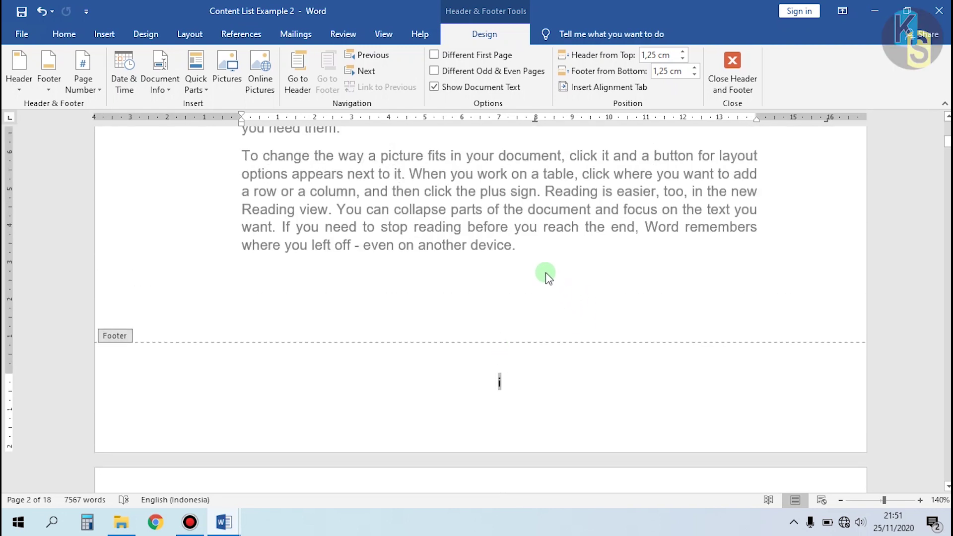
- Check the page numbering down to the start of BAB I, return to the UCAPAN TERIMAKASIH footer and close header and footer editing
scroll(533, 276, down, 6)
scroll(517, 268, down, 15)
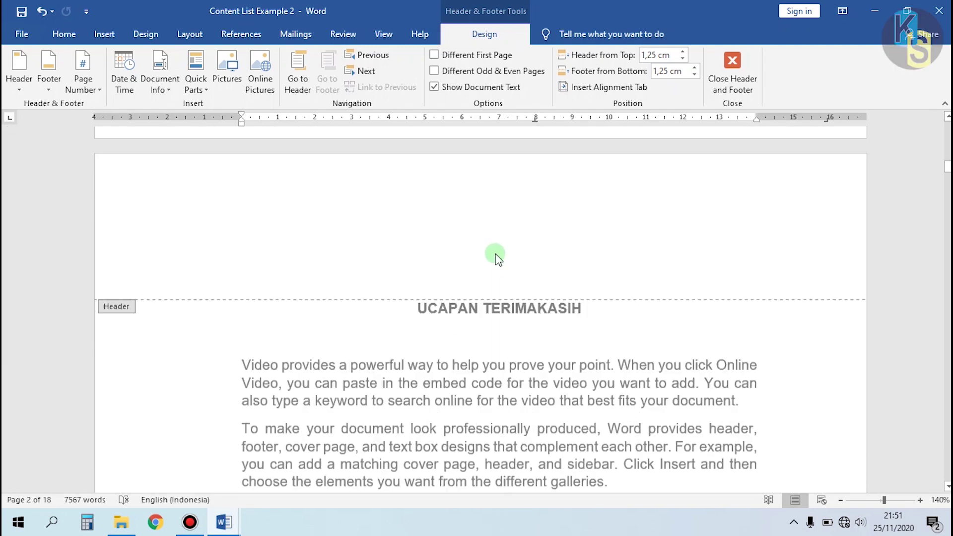
scroll(498, 256, down, 15)
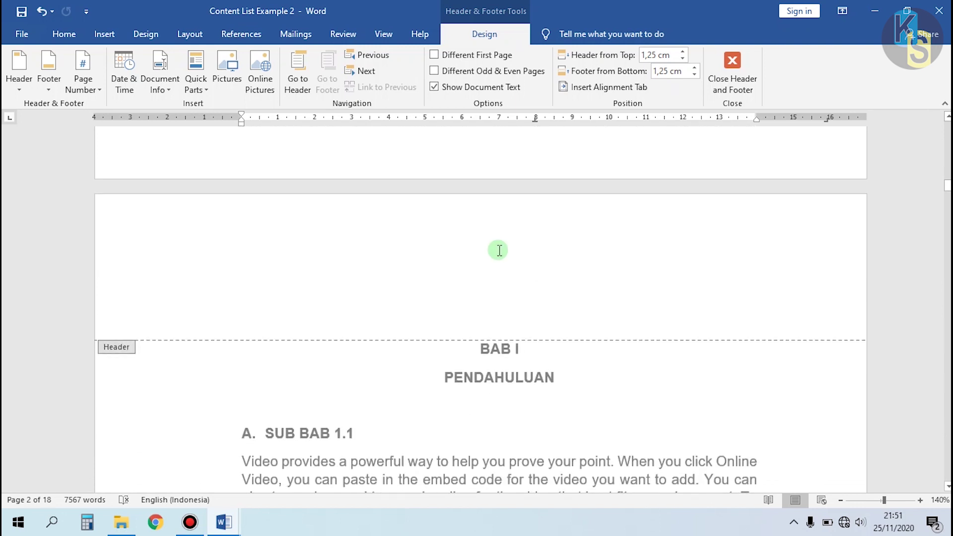
scroll(502, 349, down, 5)
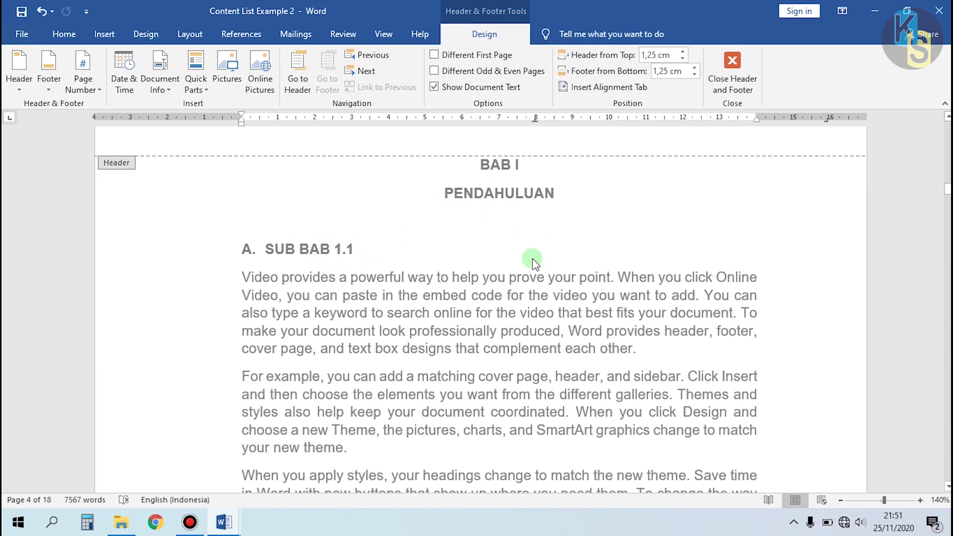
scroll(424, 261, up, 8)
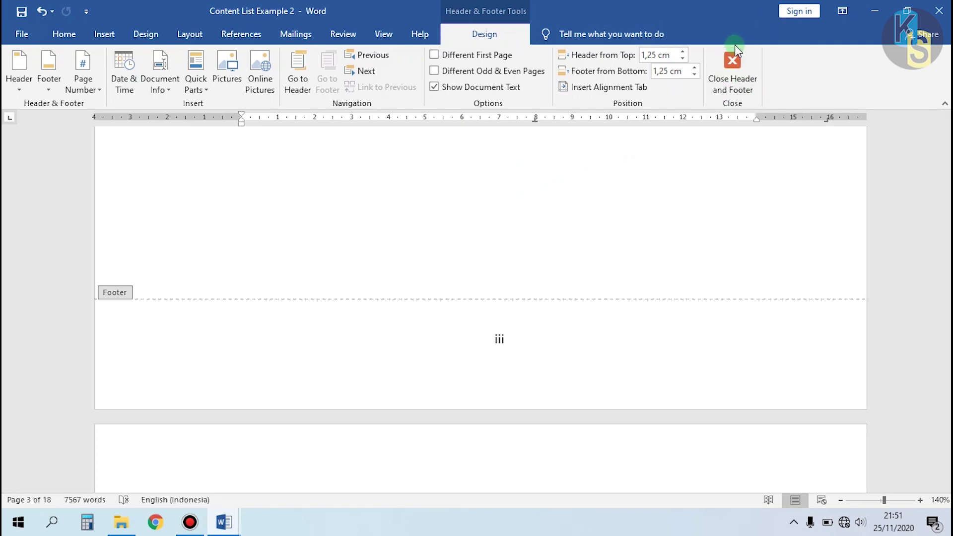
click(724, 73)
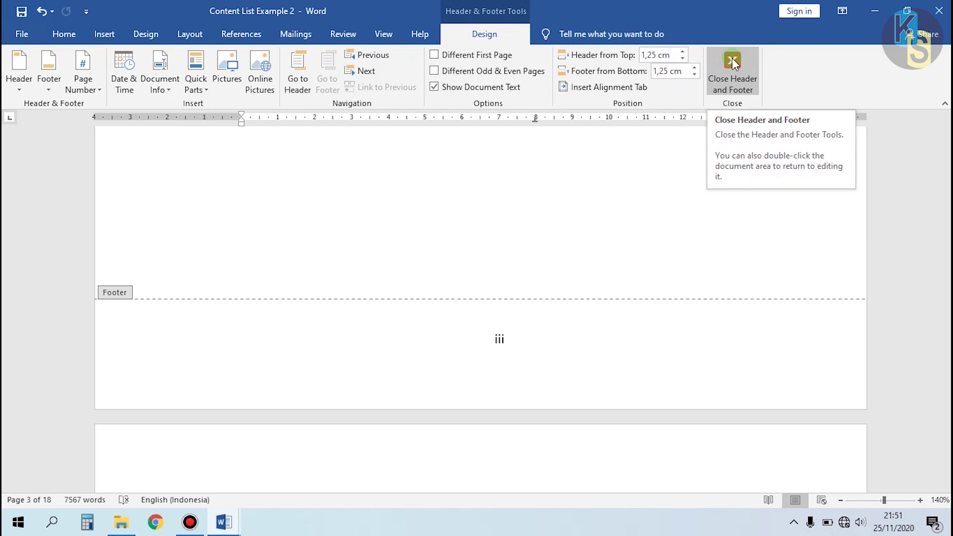
click(735, 71)
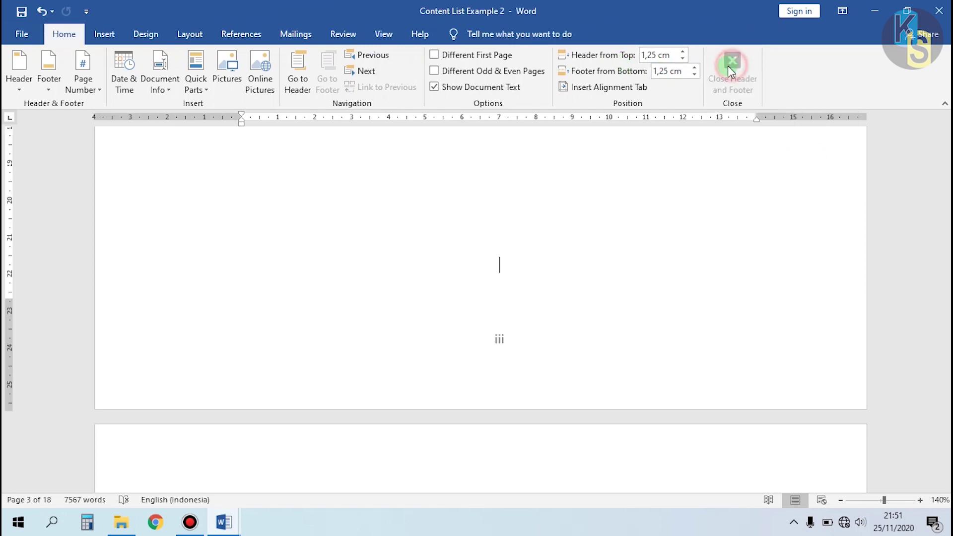
- Examine the end of the UCAPAN TERIMAKASIH page, its footer number and the start of BAB I PENDAHULUAN
scroll(454, 229, up, 10)
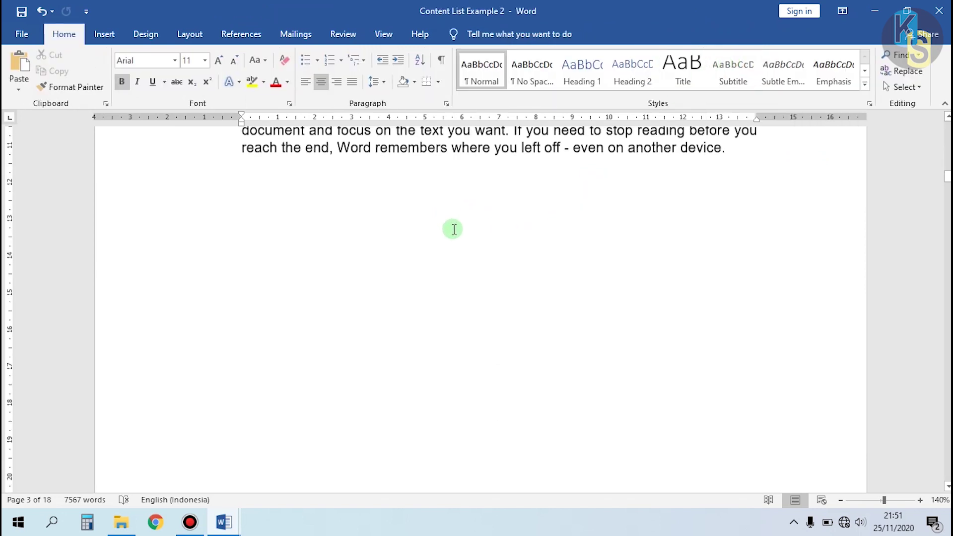
scroll(399, 230, down, 5)
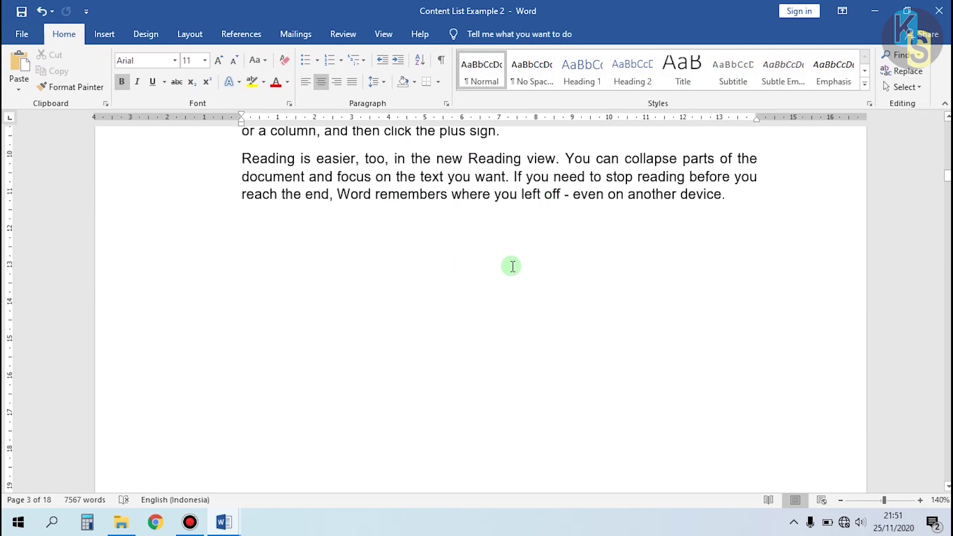
scroll(511, 264, down, 5)
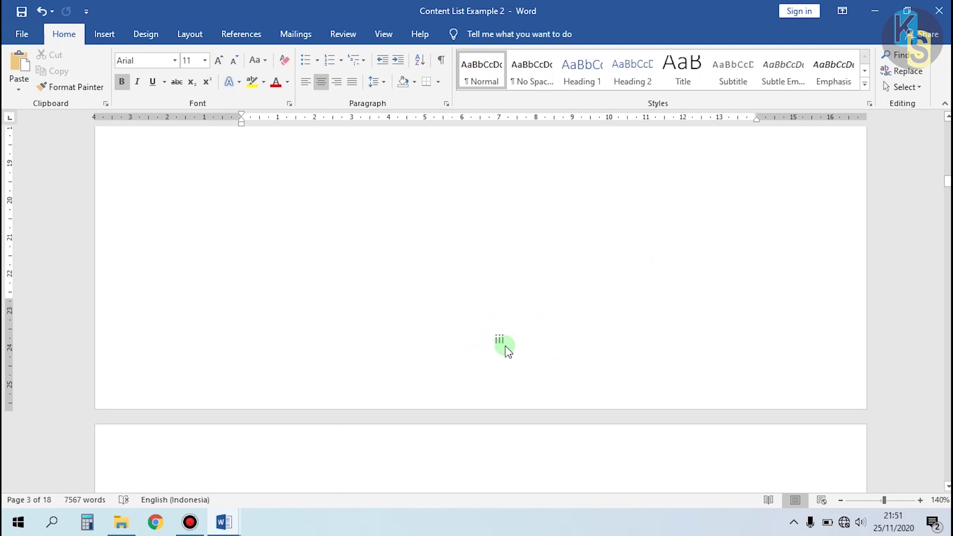
click(511, 339)
click(376, 269)
click(498, 246)
scroll(539, 283, up, 6)
scroll(488, 304, down, 5)
scroll(488, 306, down, 10)
scroll(479, 298, up, 8)
scroll(477, 295, up, 15)
scroll(495, 271, down, 15)
scroll(546, 288, up, 15)
scroll(481, 309, down, 7)
scroll(454, 308, down, 10)
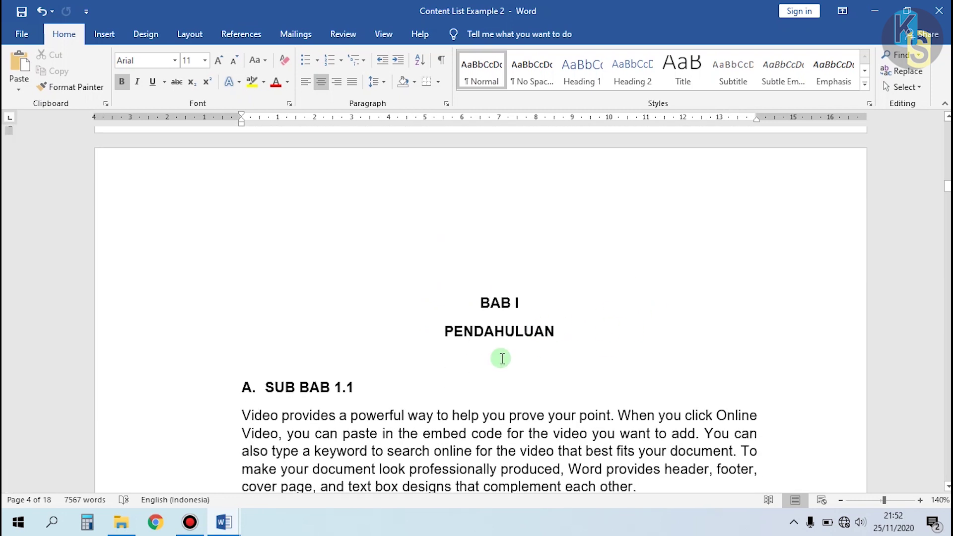
- Select the UCAPAN TERIMAKASIH heading and examine where the last front page ends and BAB I begins
scroll(555, 373, up, 18)
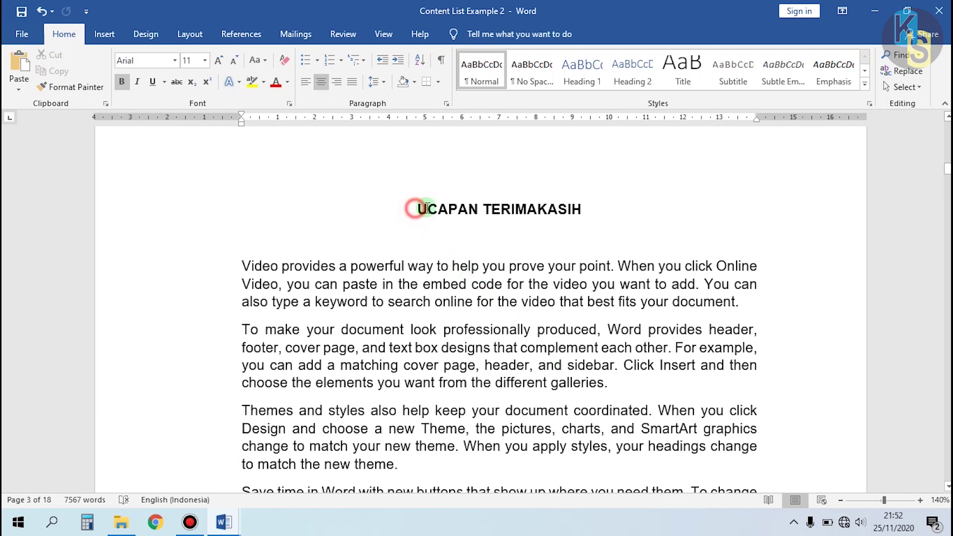
drag(427, 209, 606, 211)
scroll(322, 284, down, 10)
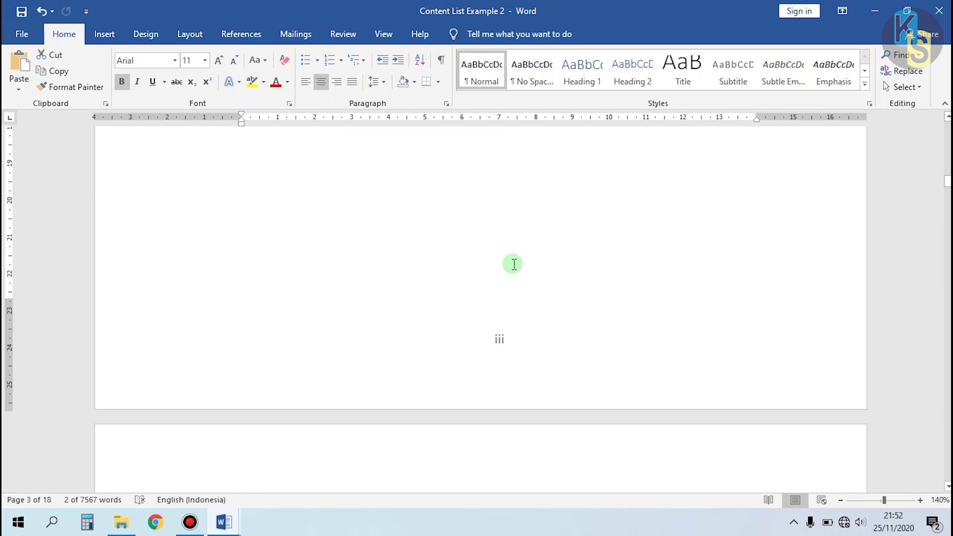
scroll(514, 264, down, 6)
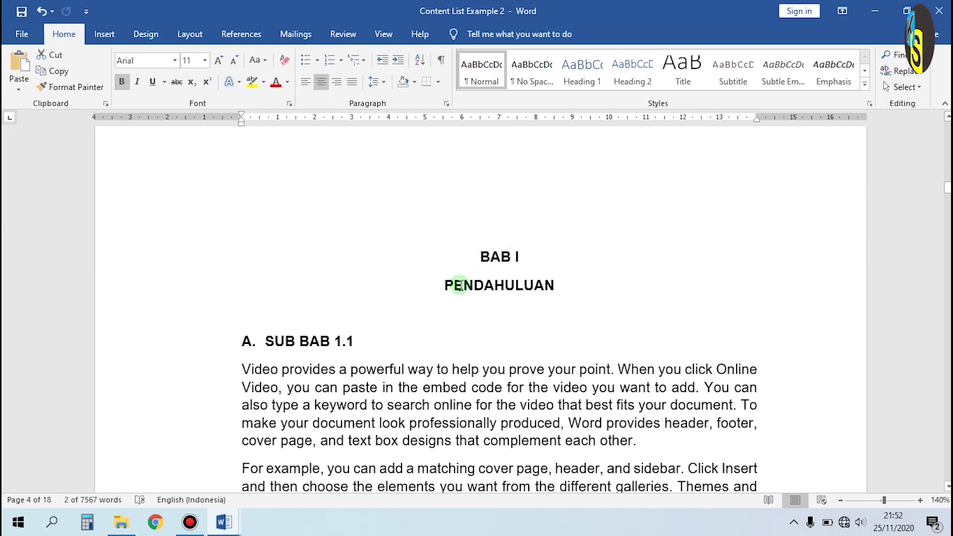
scroll(539, 311, up, 5)
scroll(537, 308, up, 5)
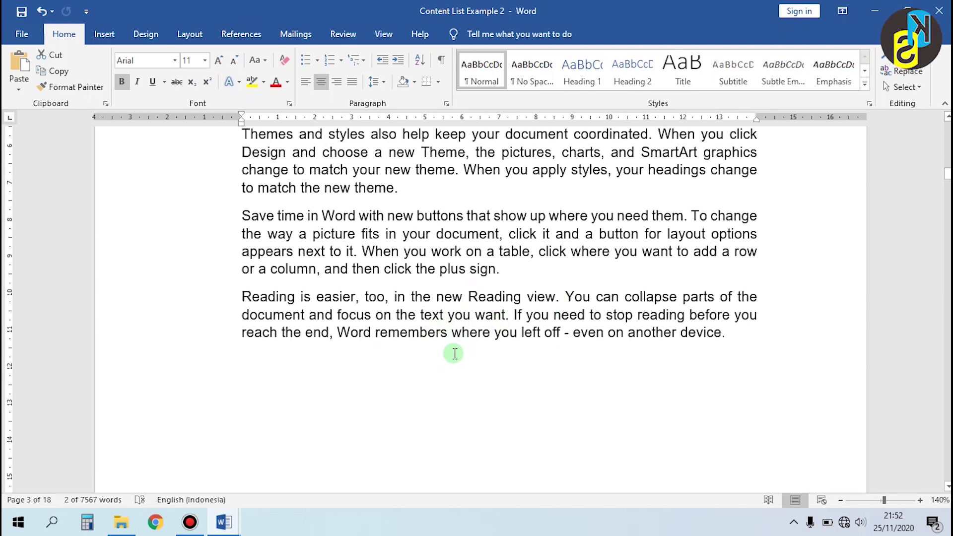
scroll(453, 353, down, 5)
scroll(453, 341, down, 3)
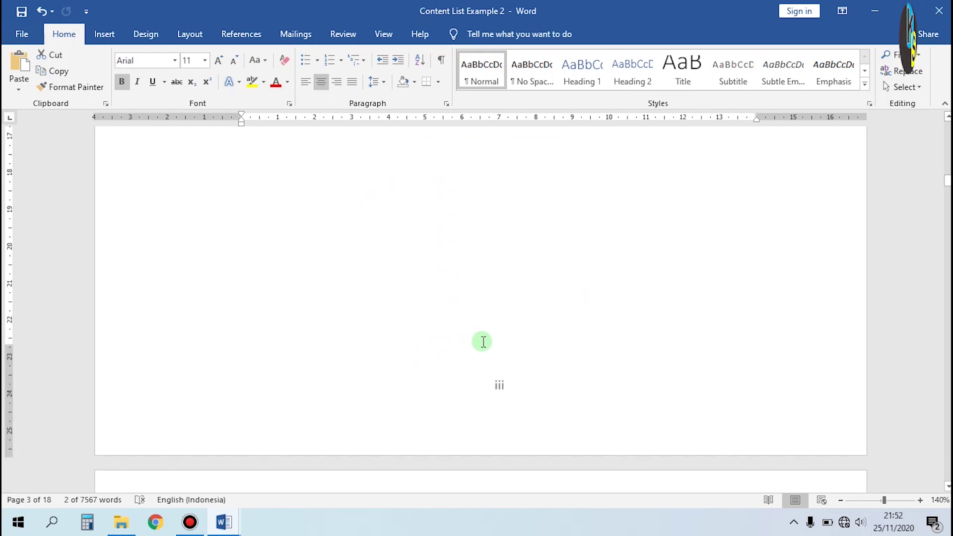
scroll(449, 343, down, 6)
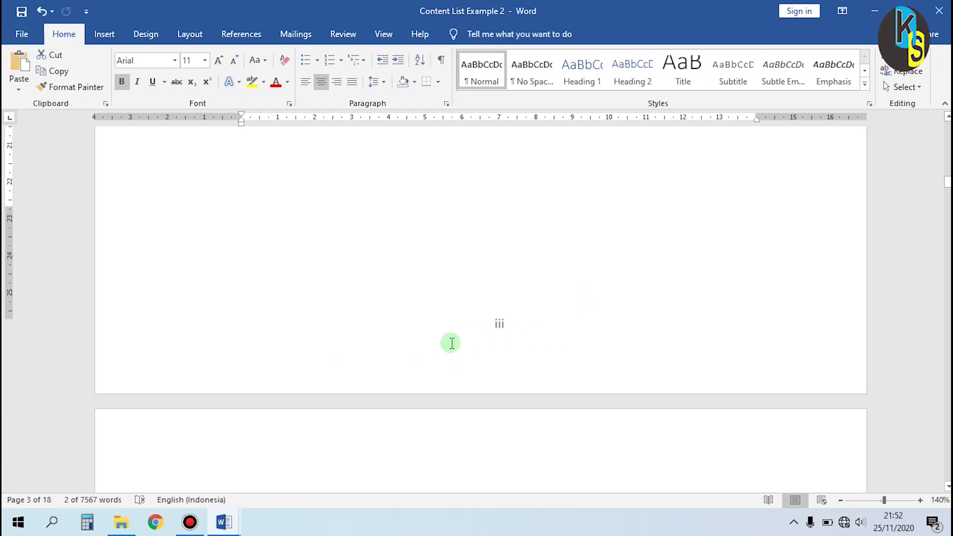
scroll(445, 328, up, 1)
scroll(446, 328, up, 5)
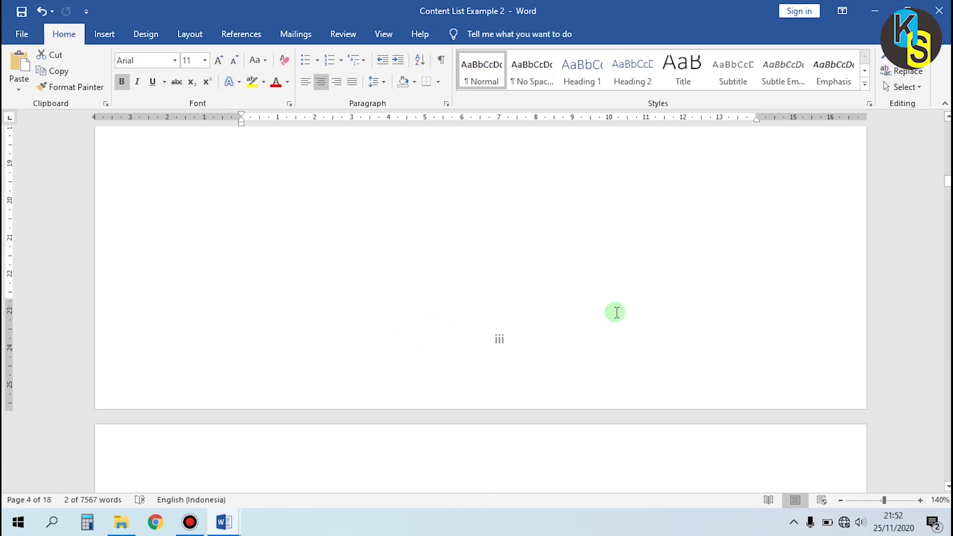
- Examine the UCAPAN TERIMAKASIH page from its heading to the blank area below its last paragraph
scroll(554, 303, up, 8)
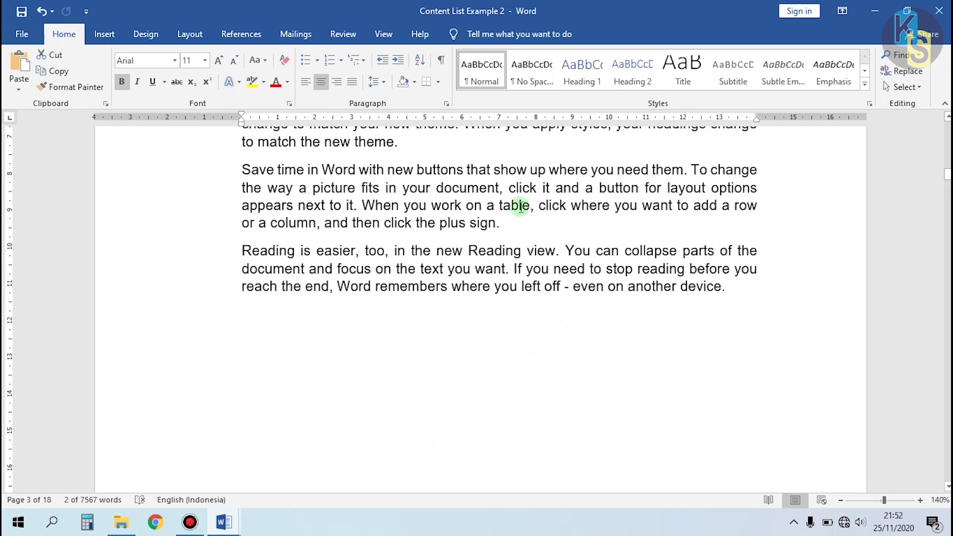
scroll(449, 281, up, 3)
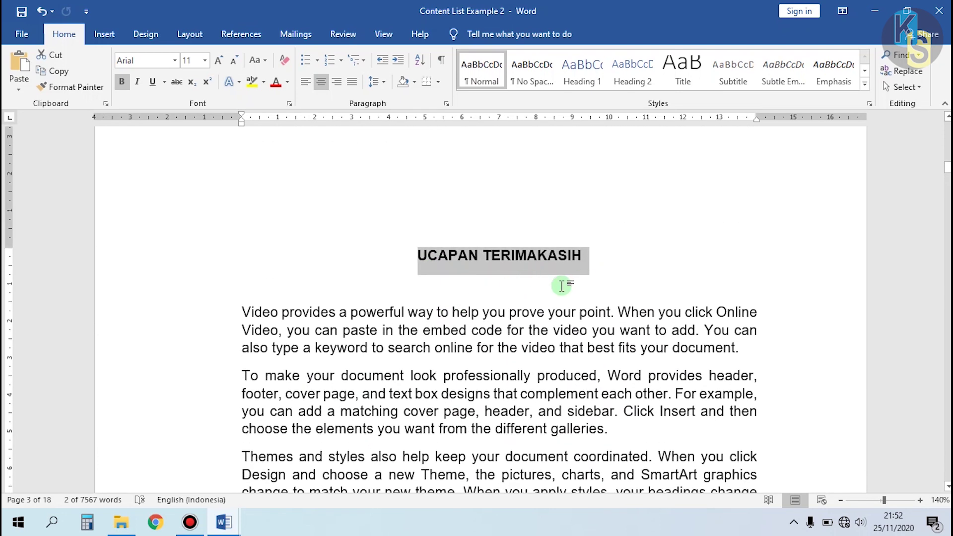
click(517, 311)
scroll(516, 328, down, 12)
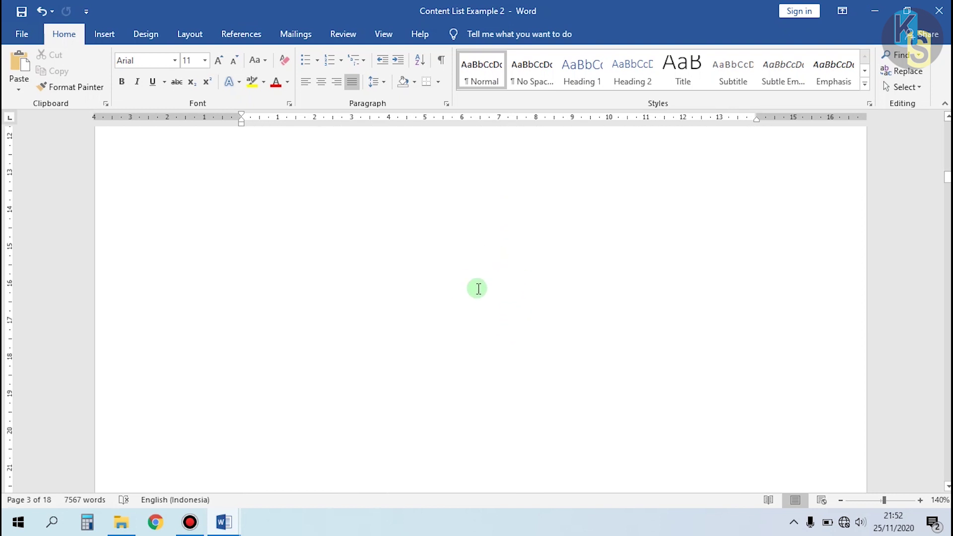
scroll(478, 288, up, 2)
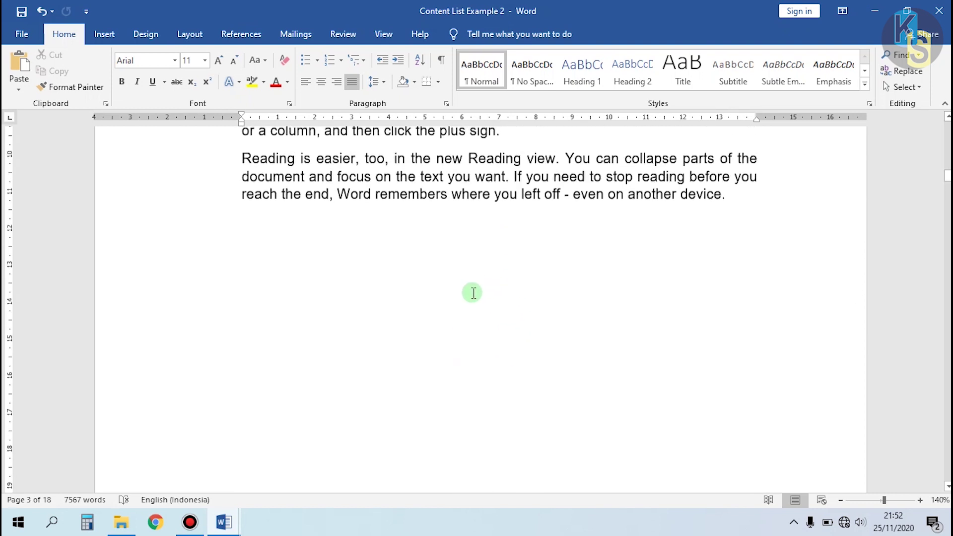
click(279, 262)
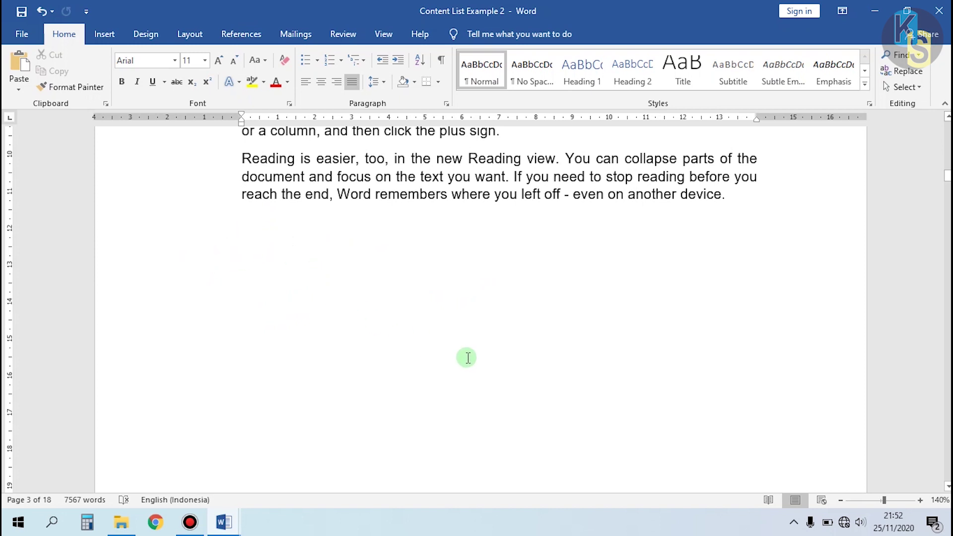
double_click(500, 393)
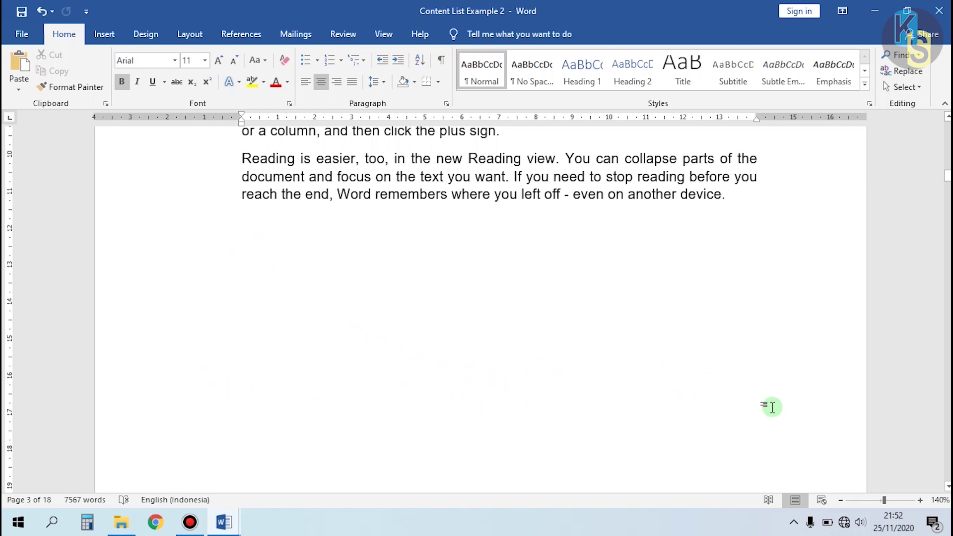
scroll(546, 332, down, 4)
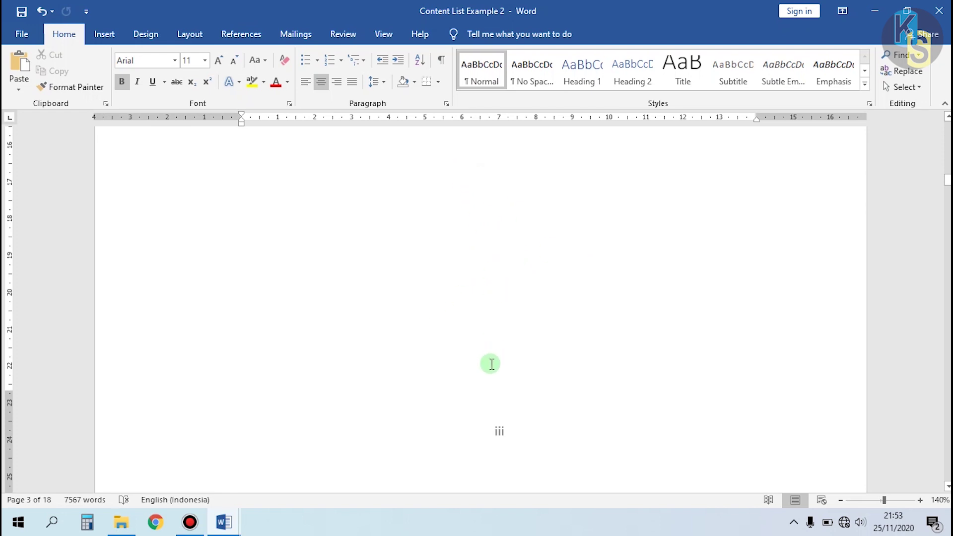
key(ctrl+z)
- Place the insertion point in the blank area just below the last paragraph of the UCAPAN TERIMAKASIH page
scroll(288, 357, down, 3)
click(270, 332)
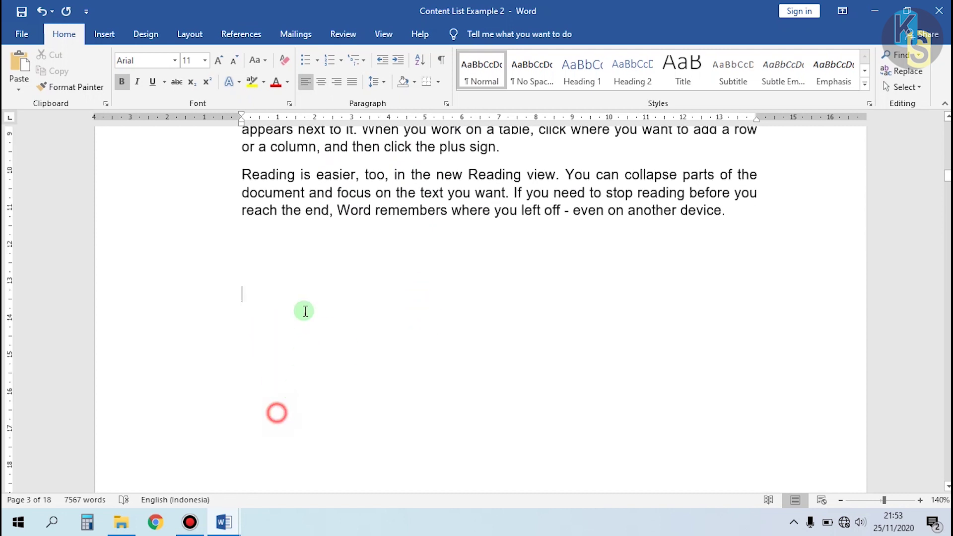
scroll(688, 292, down, 2)
click(274, 349)
click(327, 376)
click(638, 391)
click(362, 386)
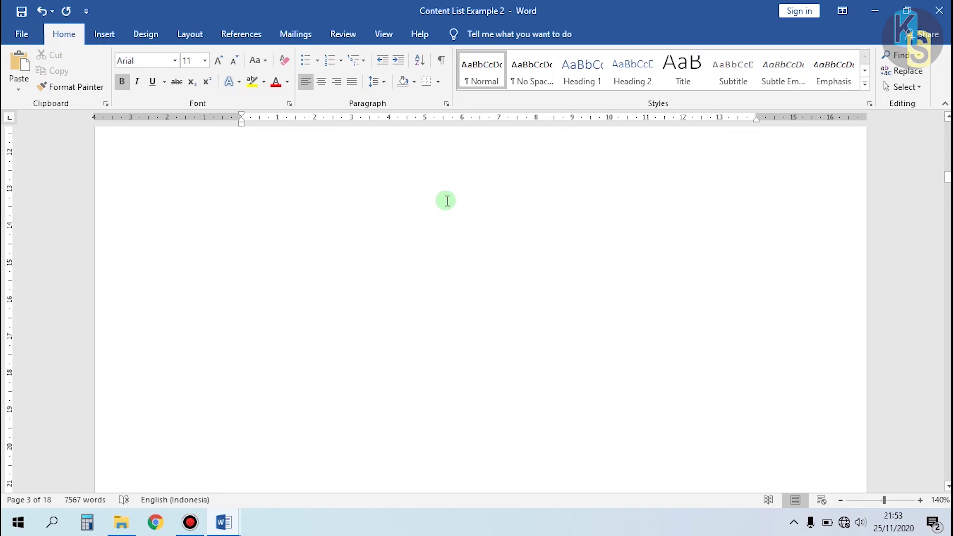
scroll(472, 215, up, 4)
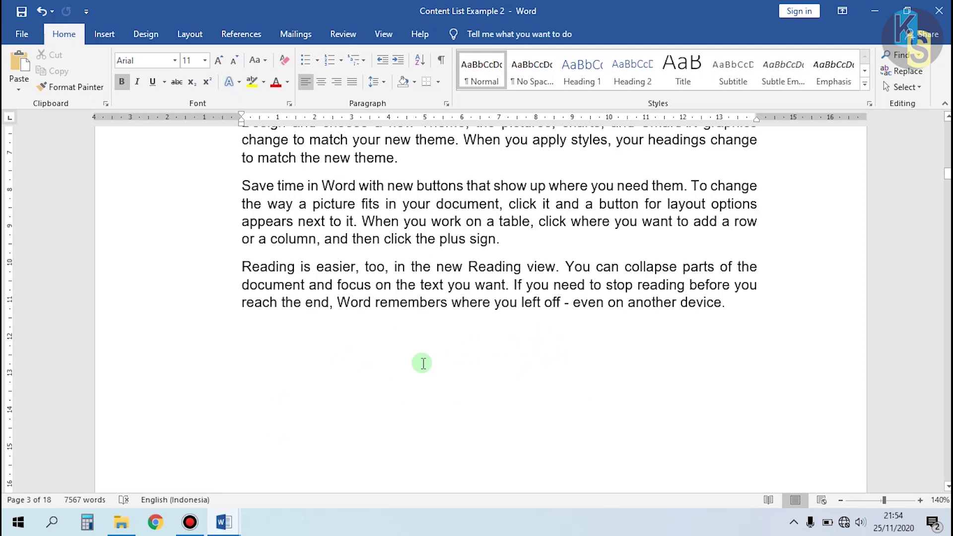
scroll(495, 390, down, 1)
scroll(495, 390, down, 2)
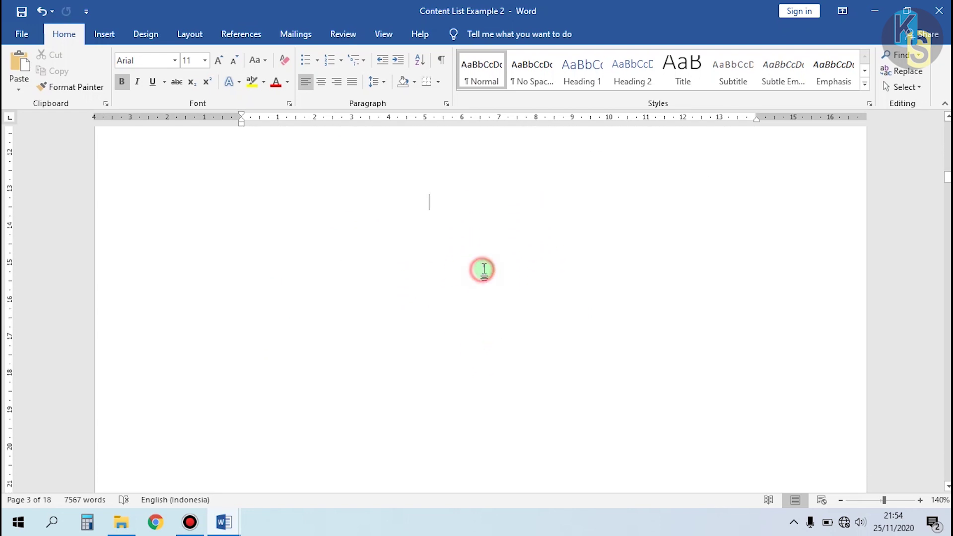
key(ctrl+z)
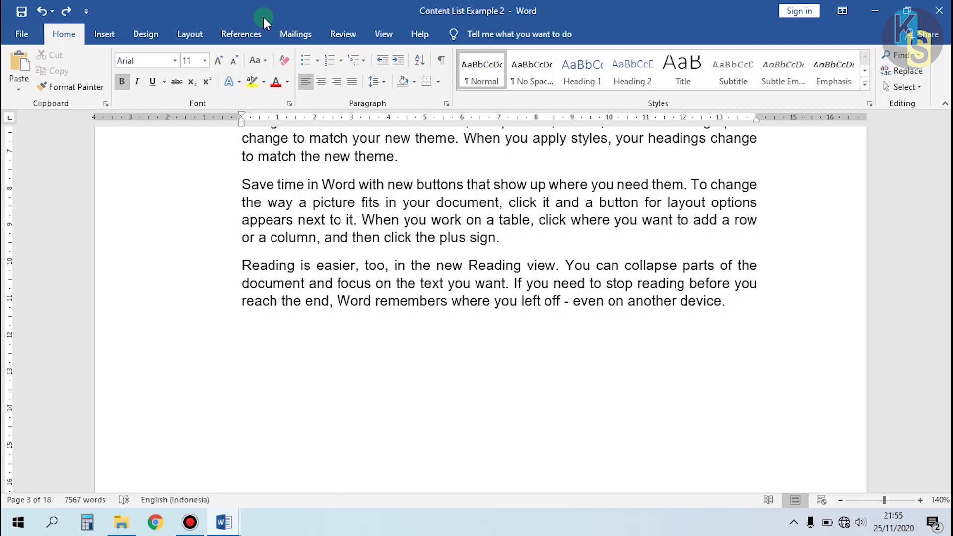
- Insert a Next Page section break below the last UCAPAN TERIMAKASIH paragraph, before BAB I
click(188, 34)
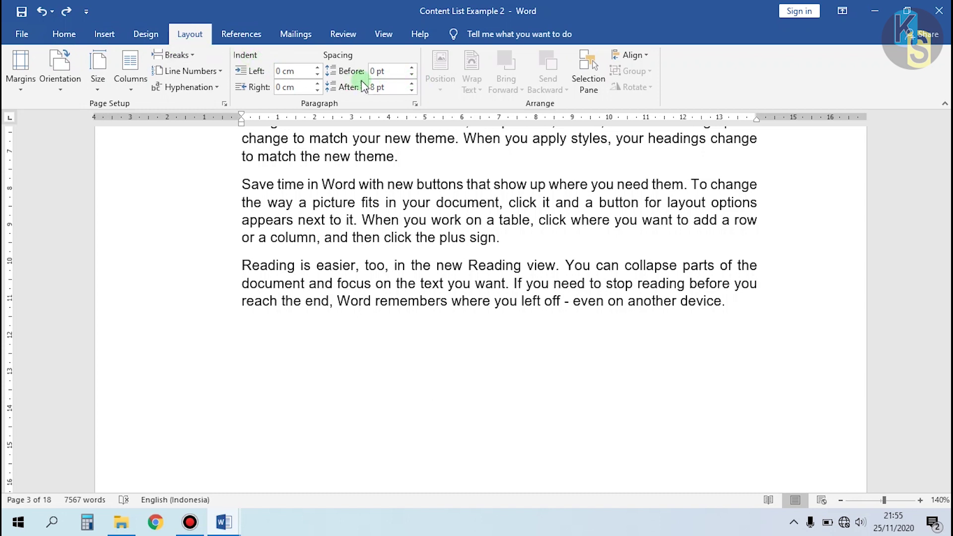
click(193, 56)
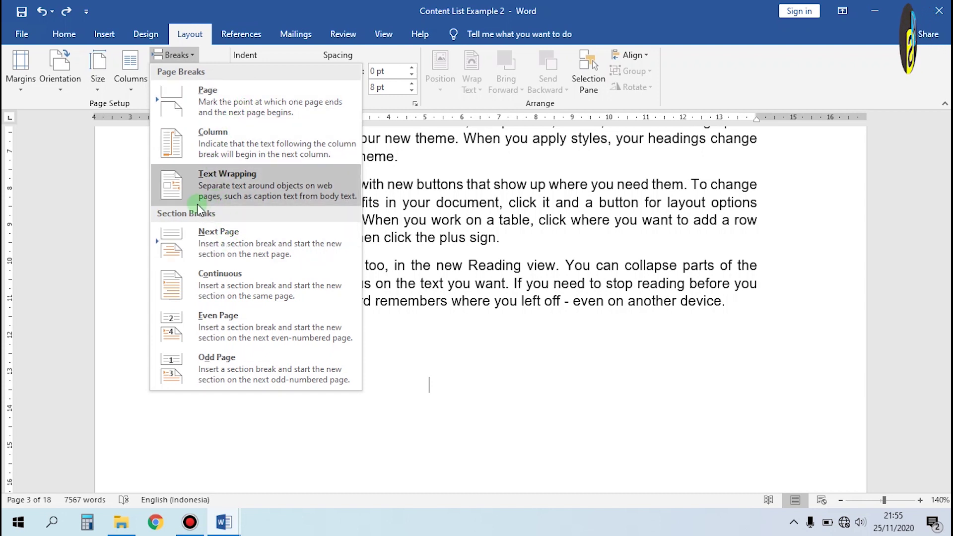
click(222, 242)
scroll(465, 246, down, 3)
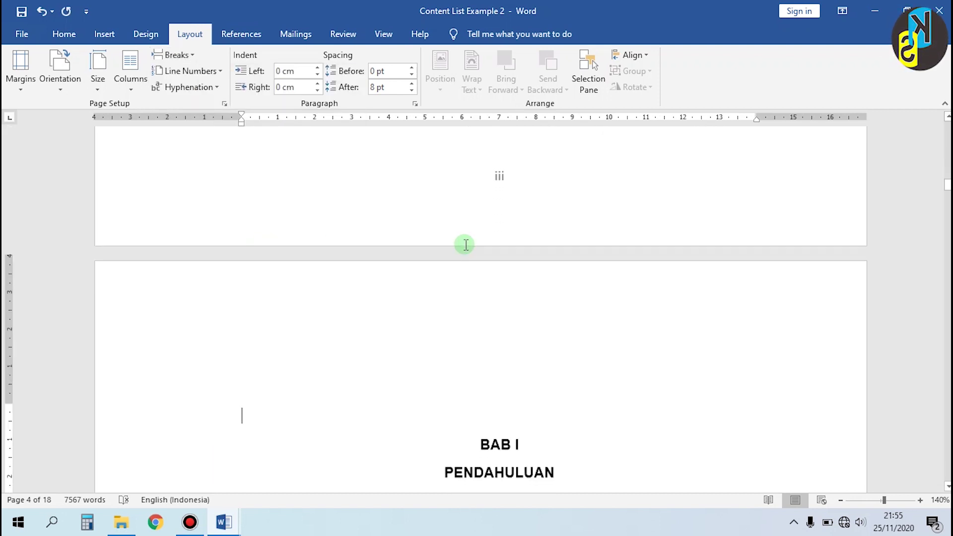
- Check the pages on both sides of the section break, from the UCAPAN TERIMAKASIH text to the blank line above BAB I PENDAHULUAN
scroll(432, 246, up, 8)
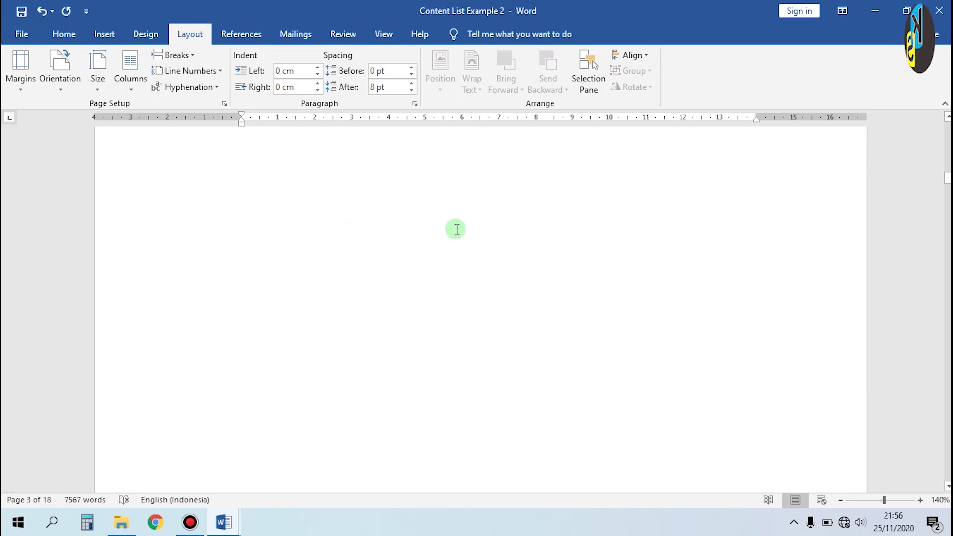
scroll(456, 228, up, 3)
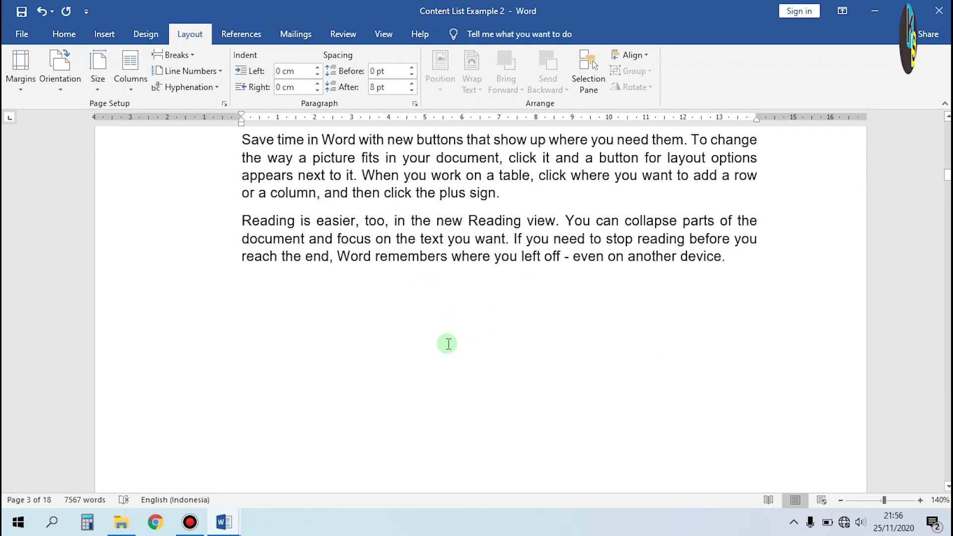
scroll(447, 343, up, 9)
scroll(479, 336, down, 6)
scroll(464, 323, down, 5)
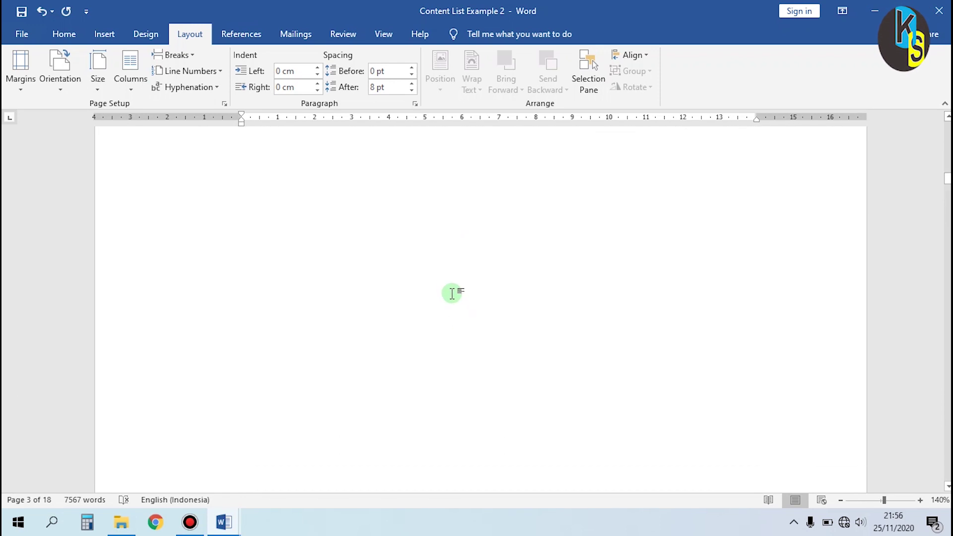
scroll(371, 258, up, 1)
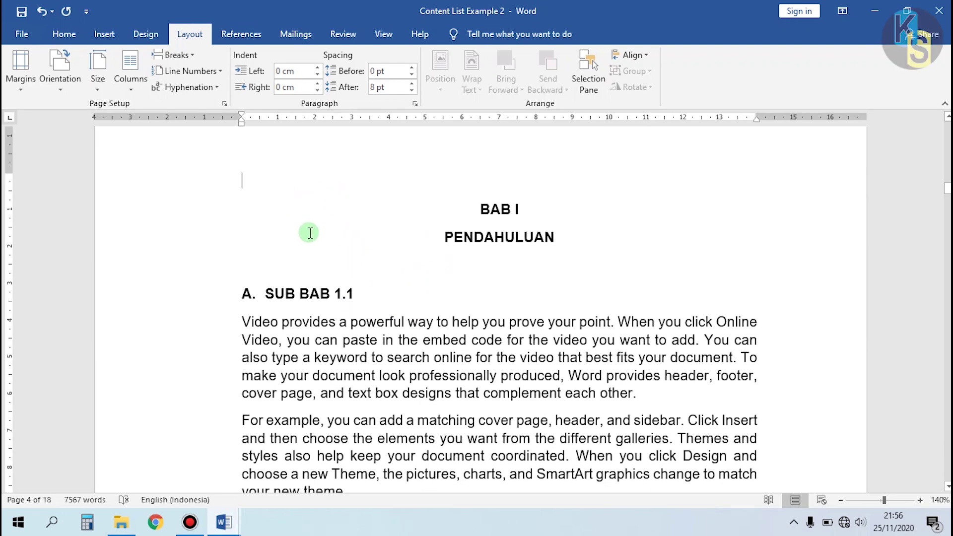
scroll(343, 233, up, 3)
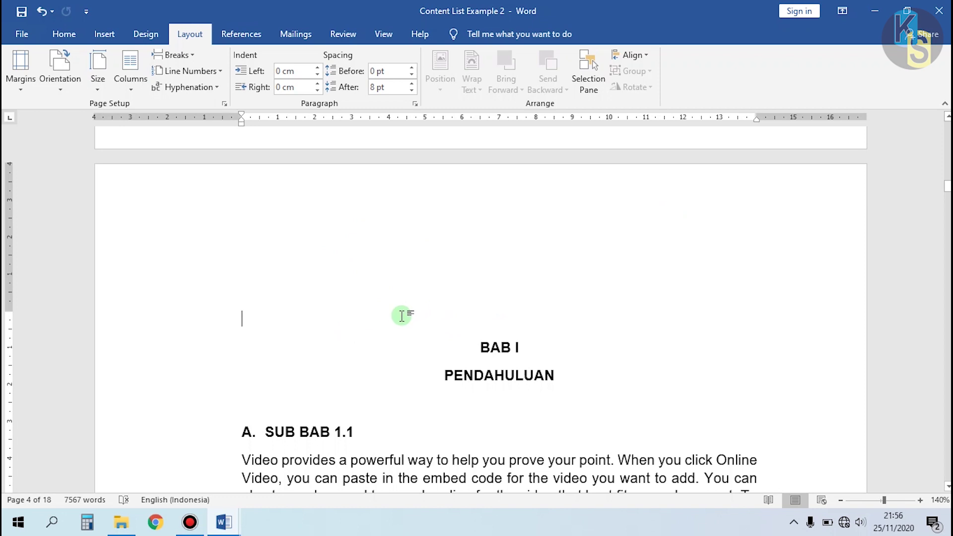
click(303, 314)
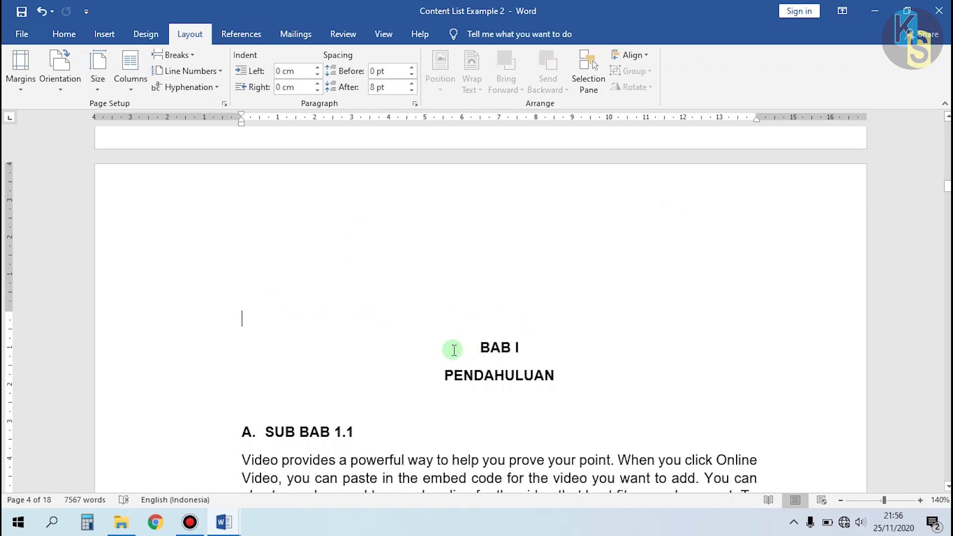
- Compare the footer page numbers of the UCAPAN TERIMAKASIH page and the first BAB I page
scroll(453, 343, down, 15)
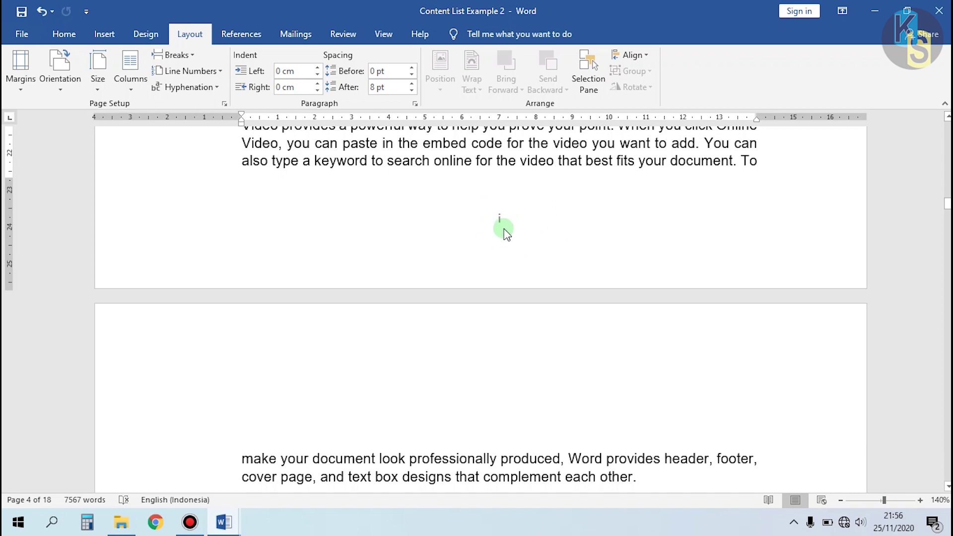
scroll(505, 234, up, 15)
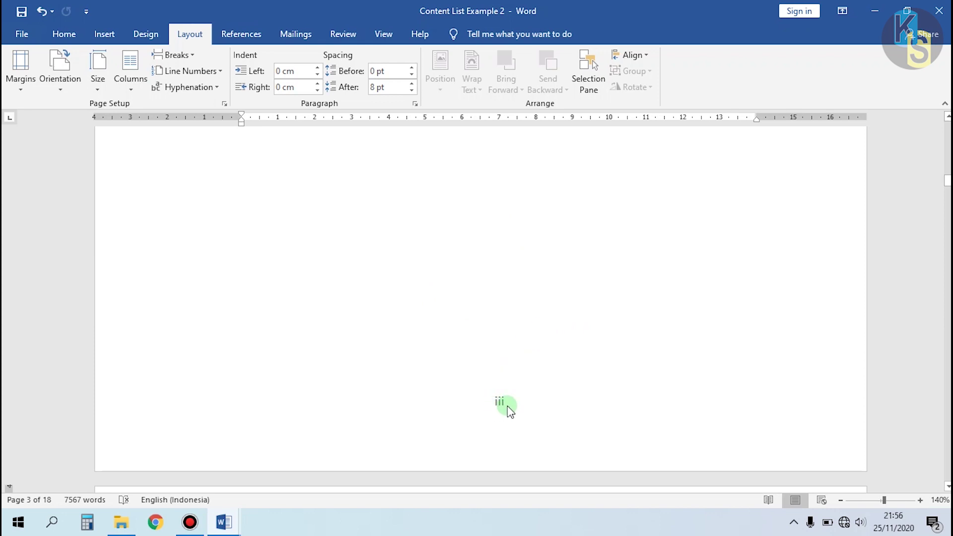
scroll(515, 390, down, 20)
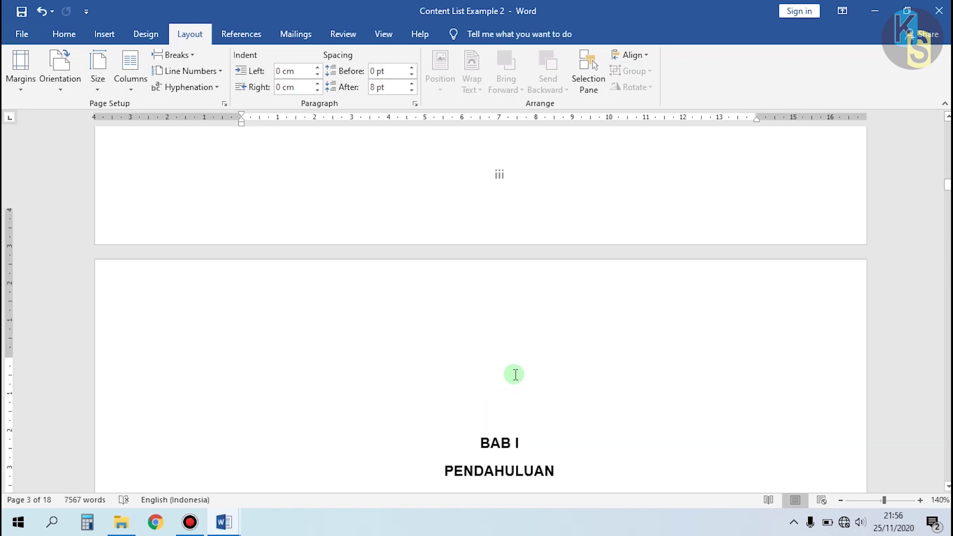
scroll(494, 361, down, 5)
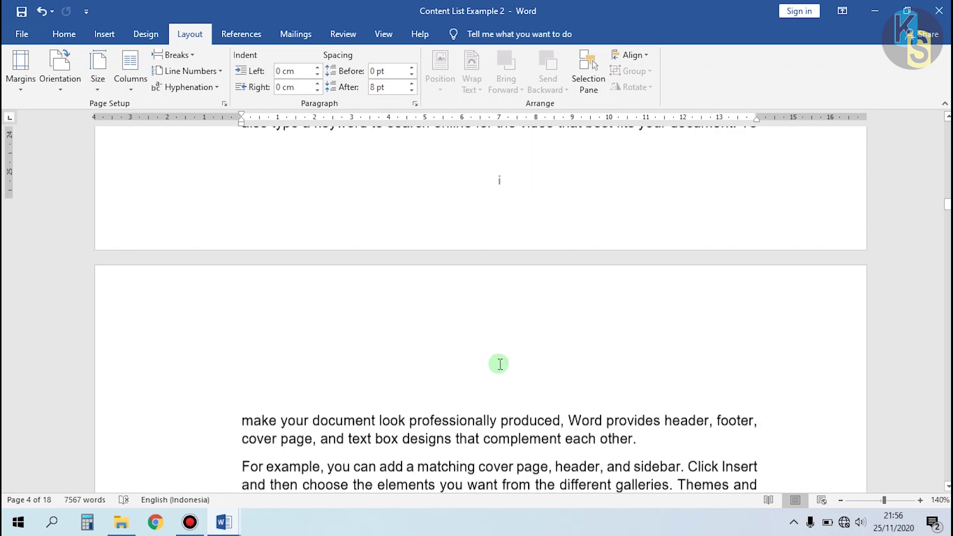
scroll(530, 295, up, 20)
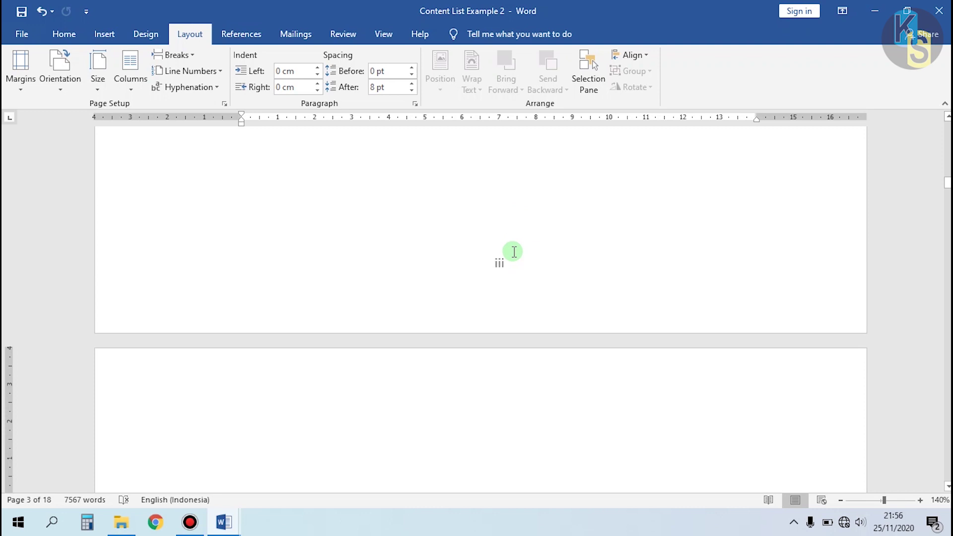
scroll(539, 257, down, 18)
scroll(530, 259, down, 6)
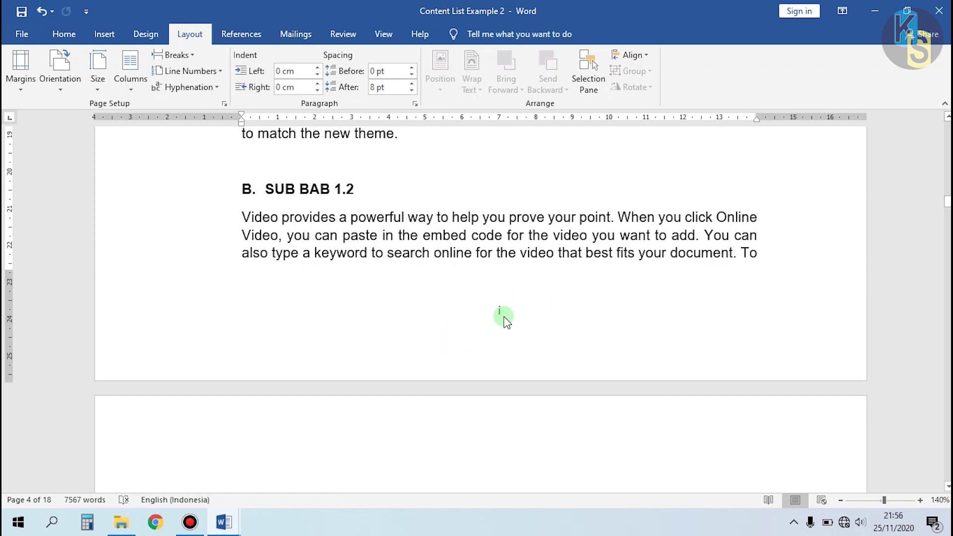
- Undo the last edit above the BAB I PENDAHULUAN heading and check the footer at the end of that page
scroll(496, 315, up, 20)
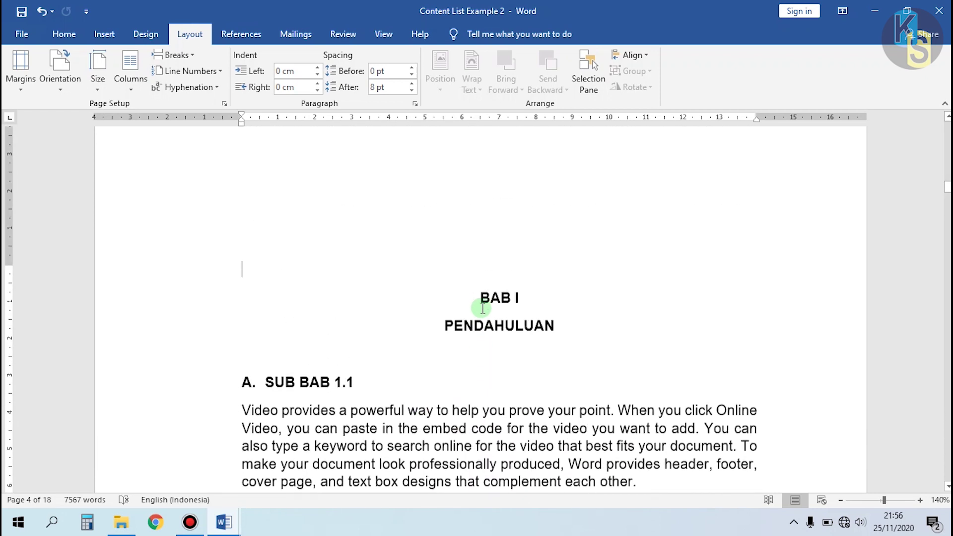
key(ctrl+z)
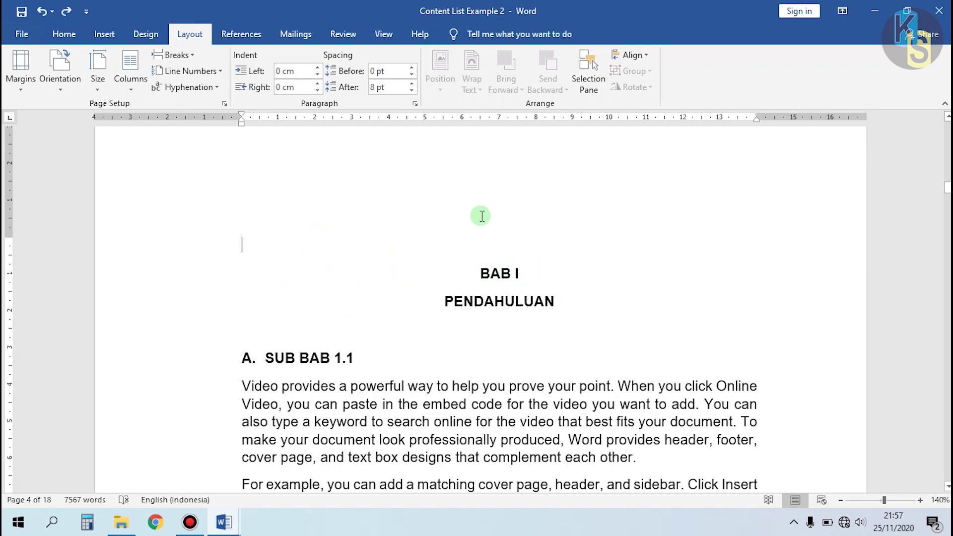
scroll(482, 216, down, 10)
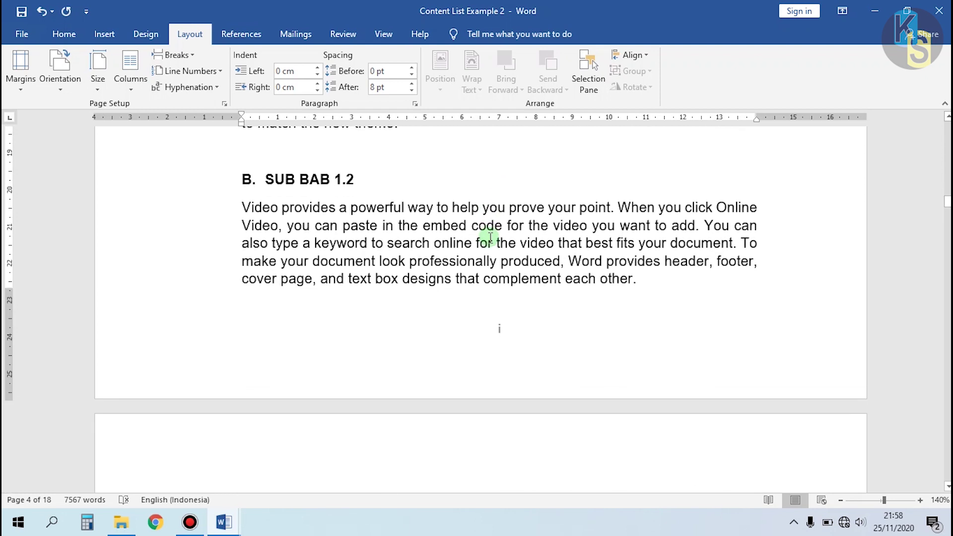
scroll(490, 238, down, 3)
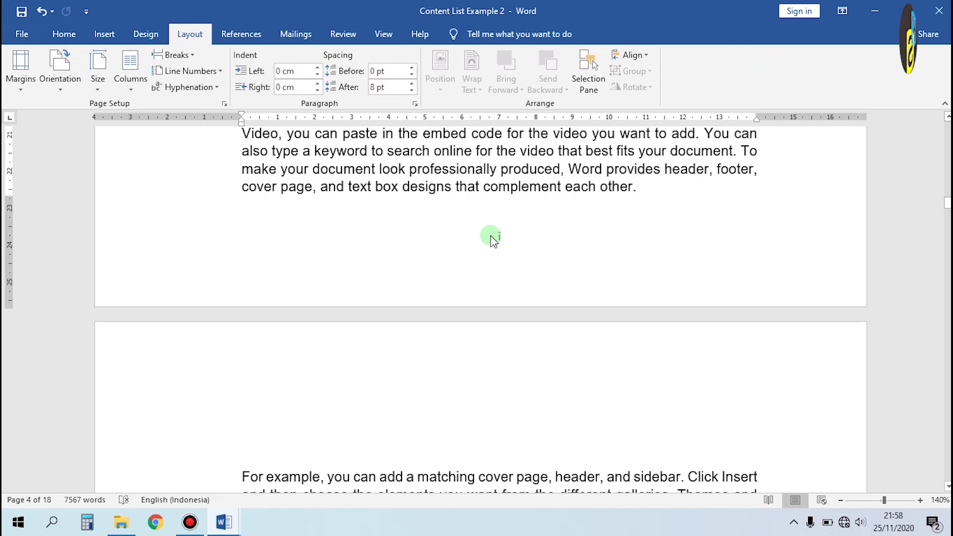
- Set the page number format of the BAB I section to 1, 2, 3, ... starting at 1
double_click(505, 238)
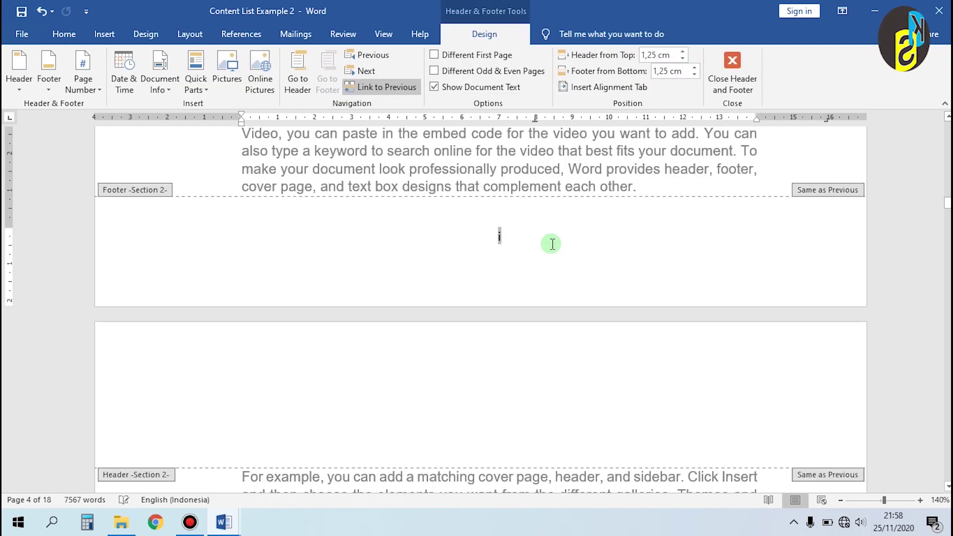
click(83, 84)
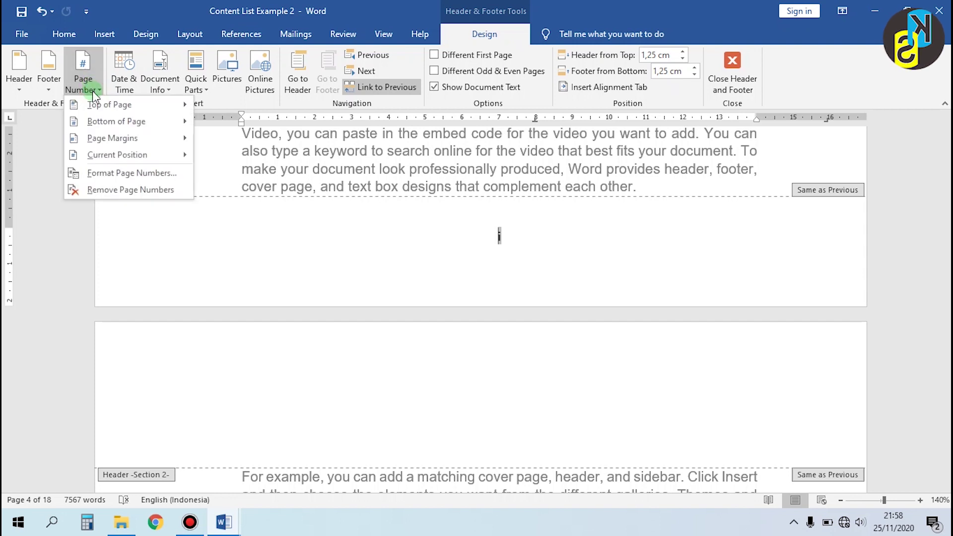
click(108, 175)
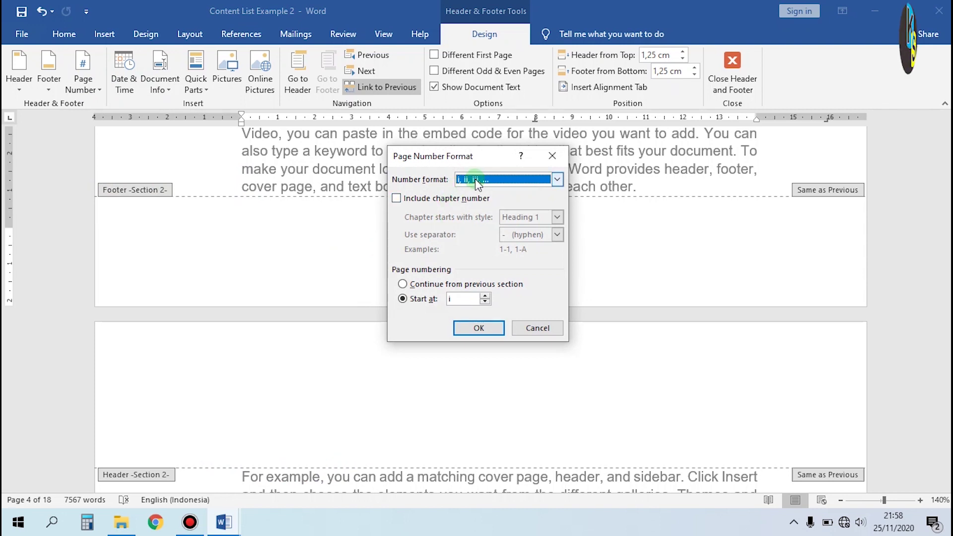
click(511, 182)
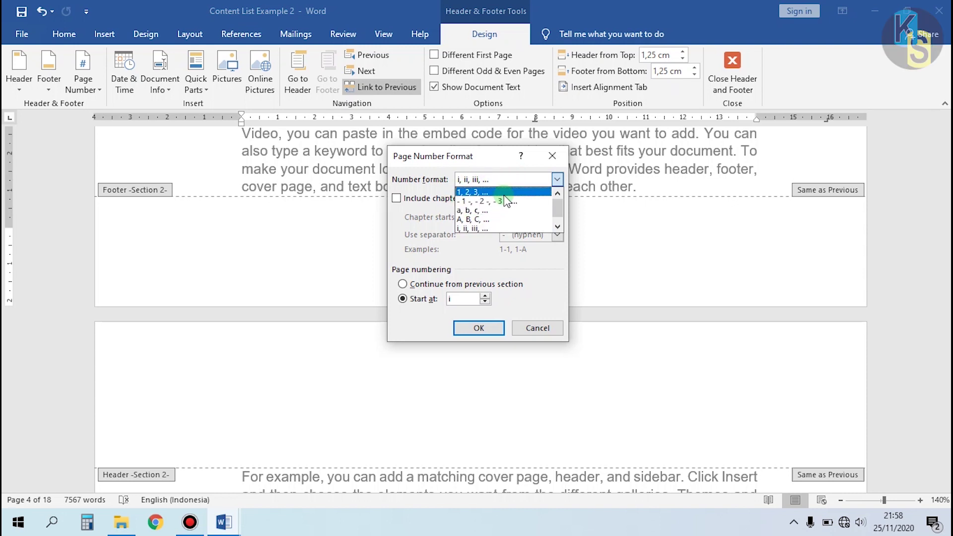
click(474, 193)
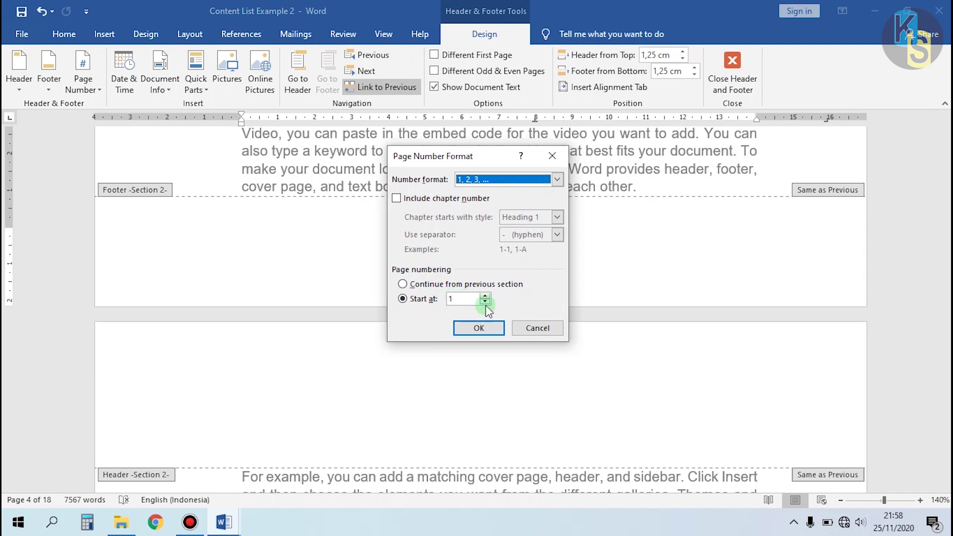
click(479, 329)
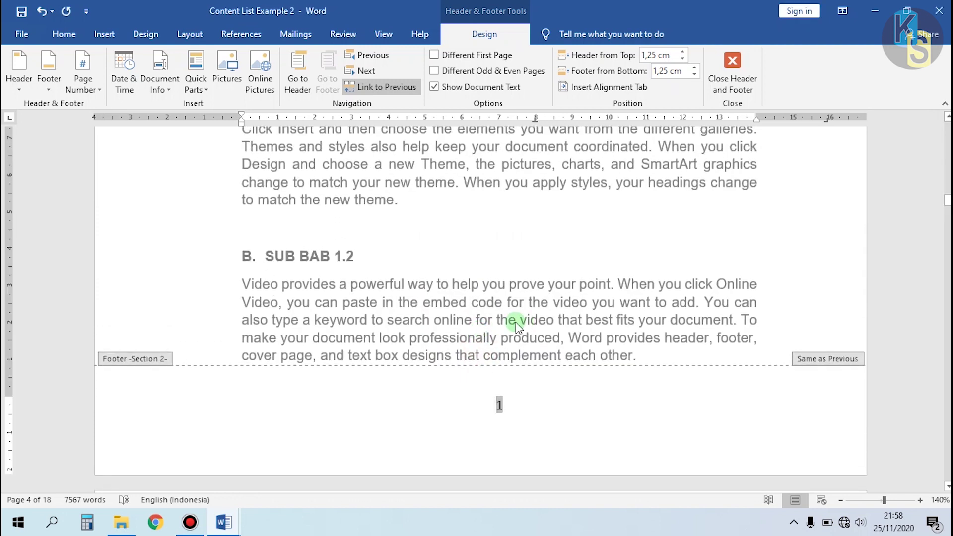
click(527, 402)
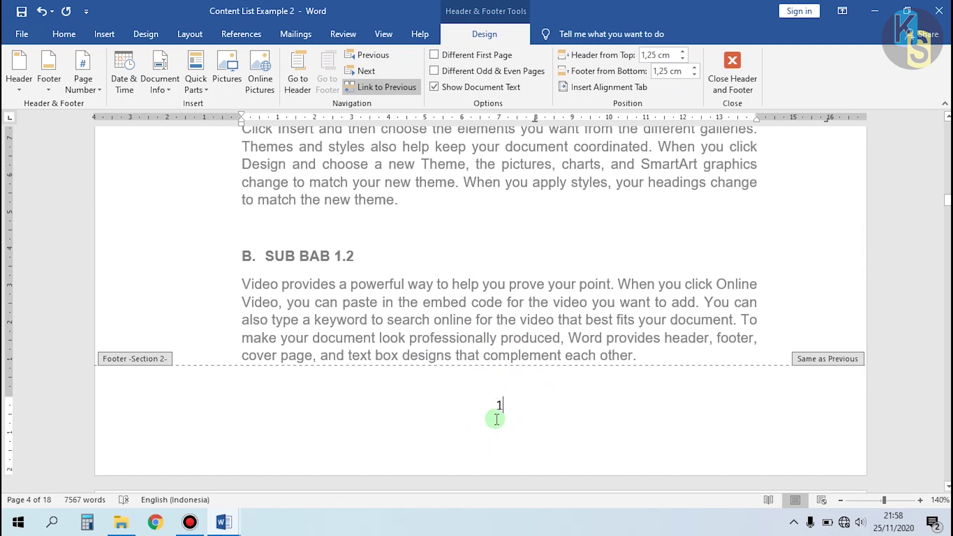
- Check the footer number of the first BAB I page and return to editing the body text
scroll(495, 412, up, 15)
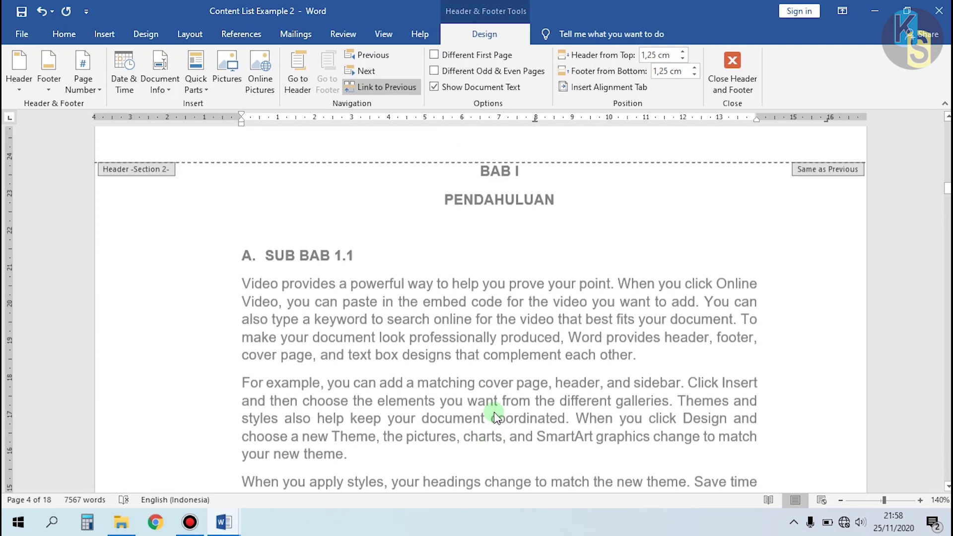
scroll(500, 323, down, 5)
scroll(499, 328, down, 8)
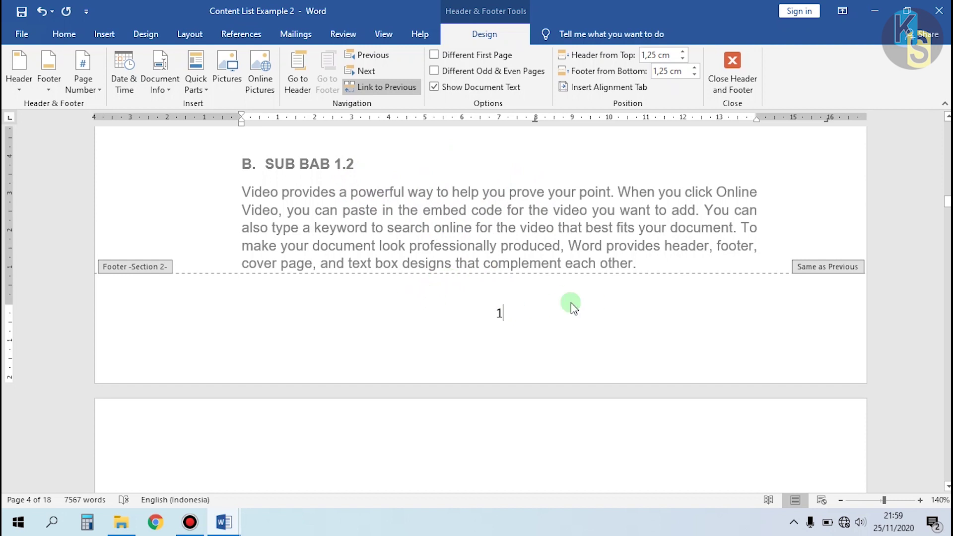
scroll(523, 233, down, 3)
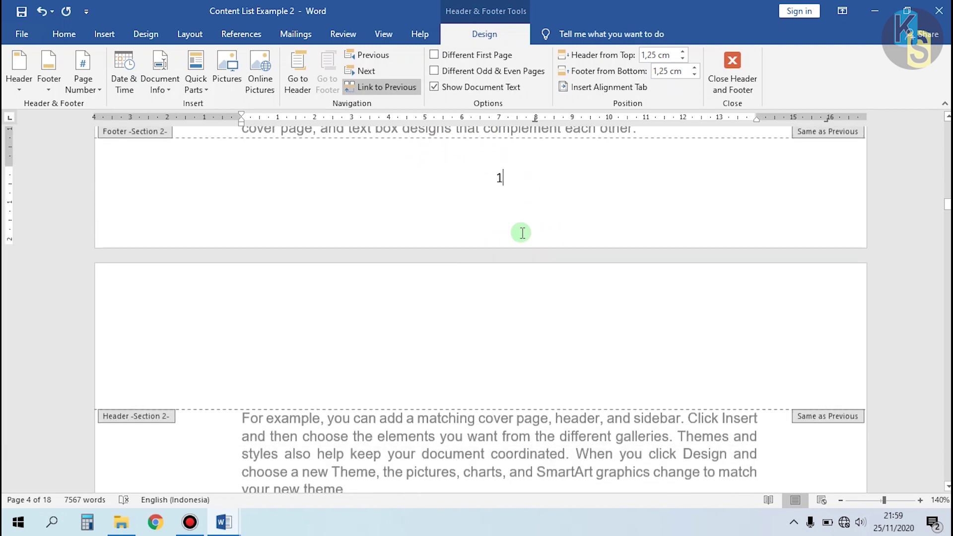
scroll(579, 203, up, 5)
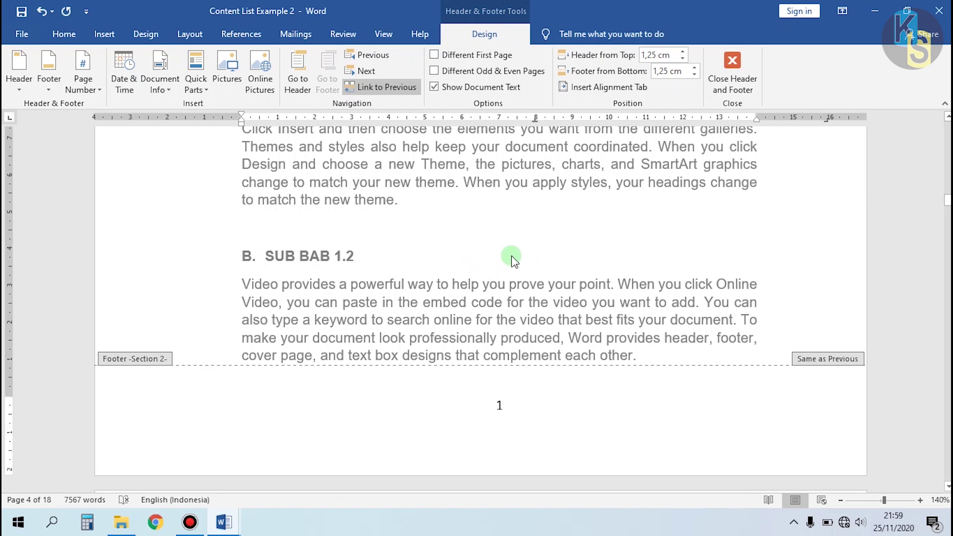
double_click(517, 245)
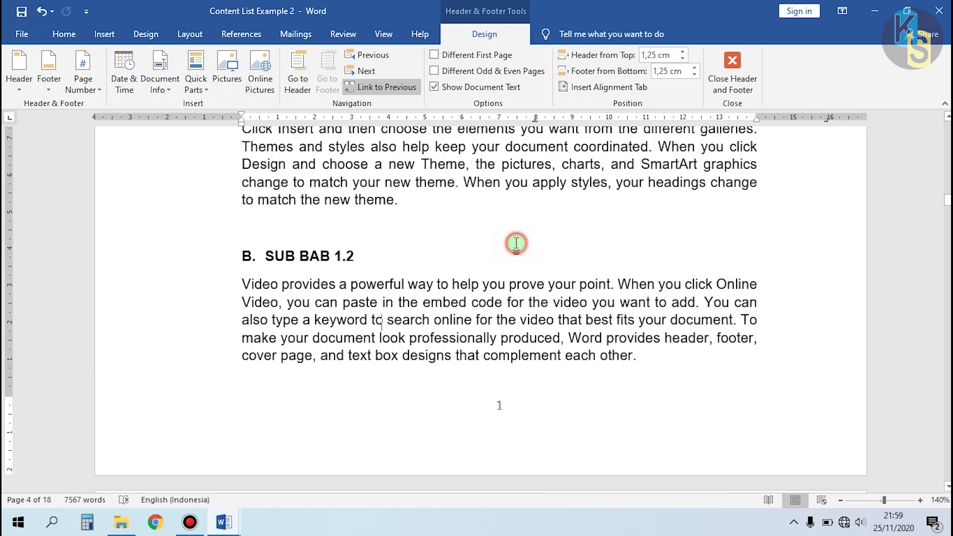
- Compare the footer page numbers of the front pages before BAB I with those of the first BAB I pages
scroll(528, 259, up, 1)
scroll(534, 298, down, 5)
scroll(538, 318, up, 10)
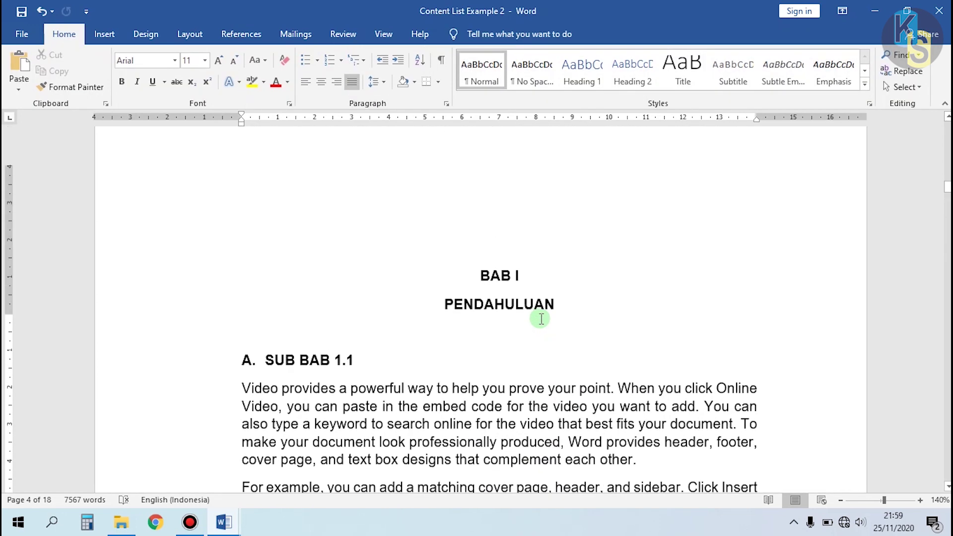
scroll(509, 283, up, 10)
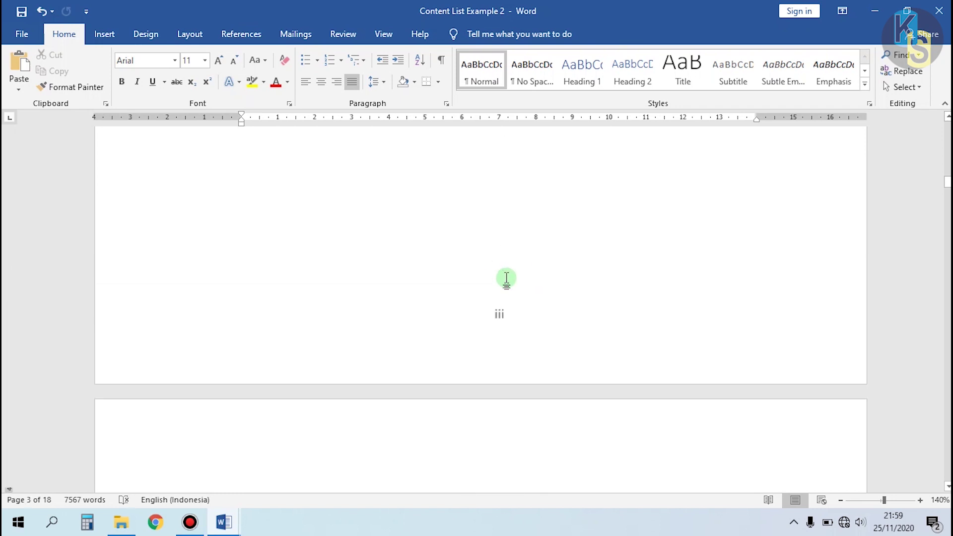
scroll(519, 272, up, 10)
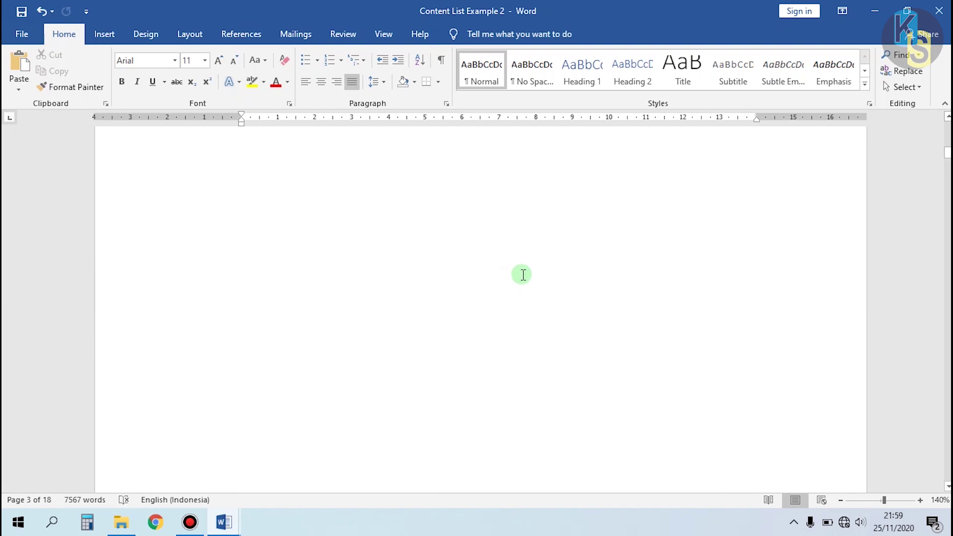
scroll(521, 264, down, 10)
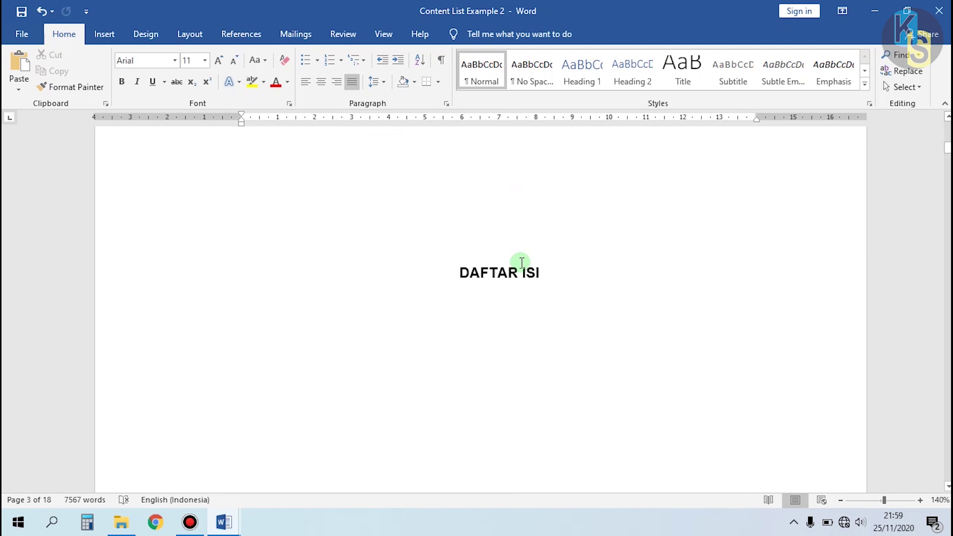
scroll(513, 257, down, 10)
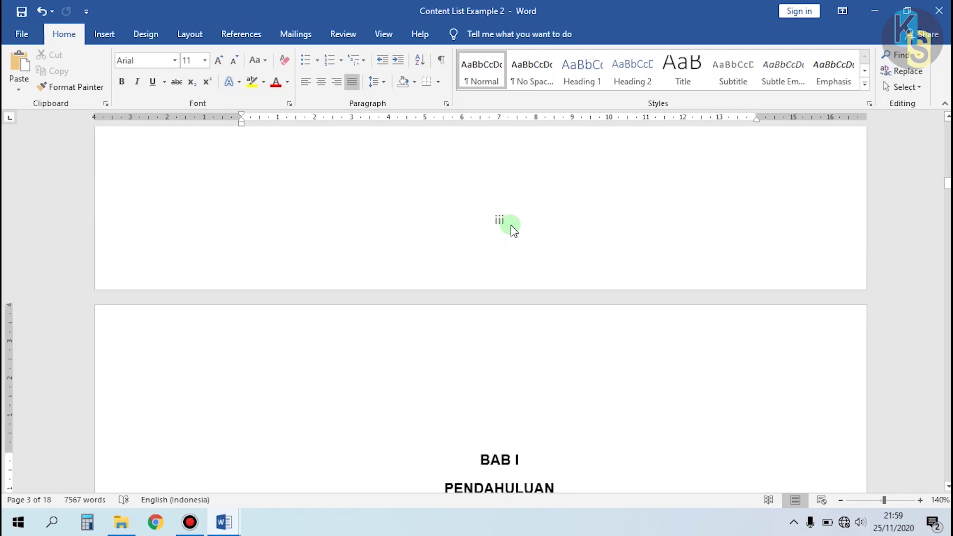
scroll(502, 224, down, 15)
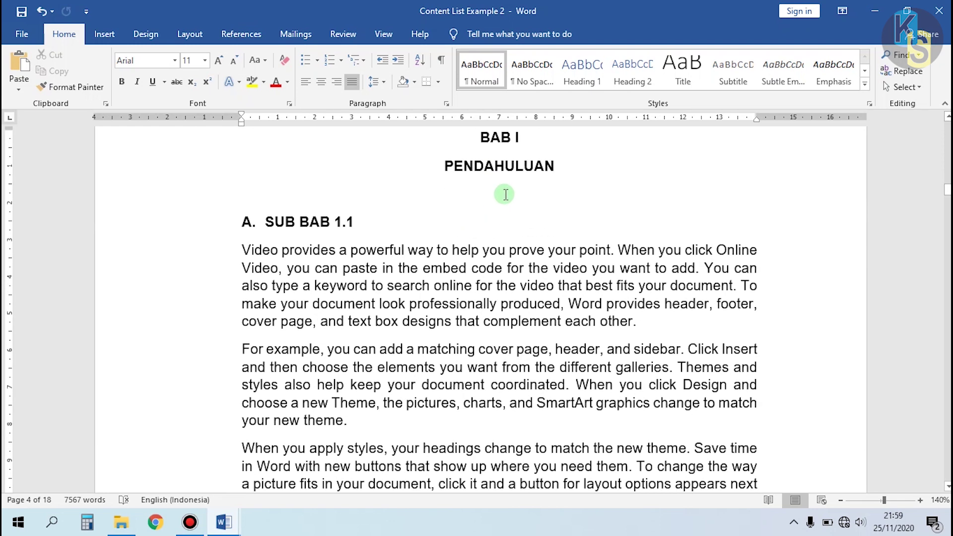
scroll(500, 194, down, 15)
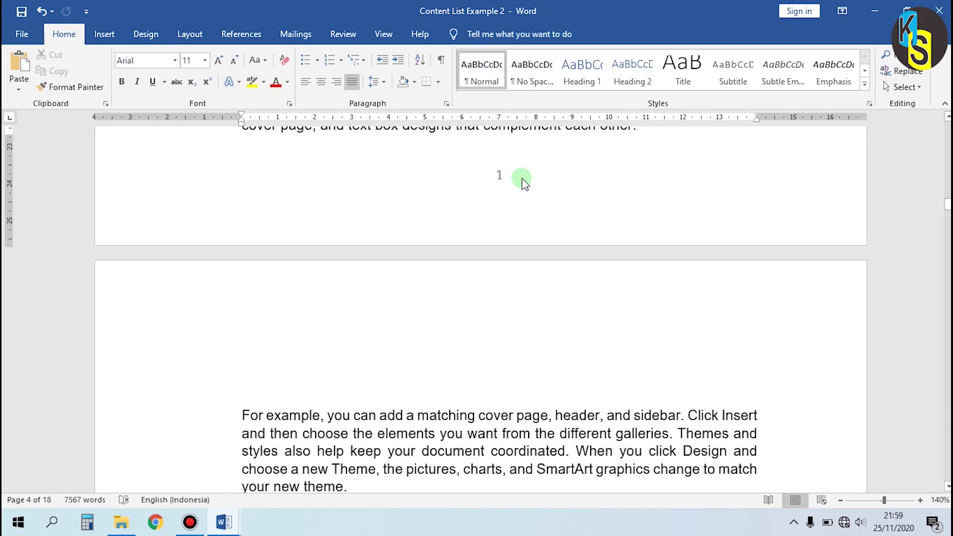
scroll(532, 270, down, 15)
scroll(486, 247, down, 15)
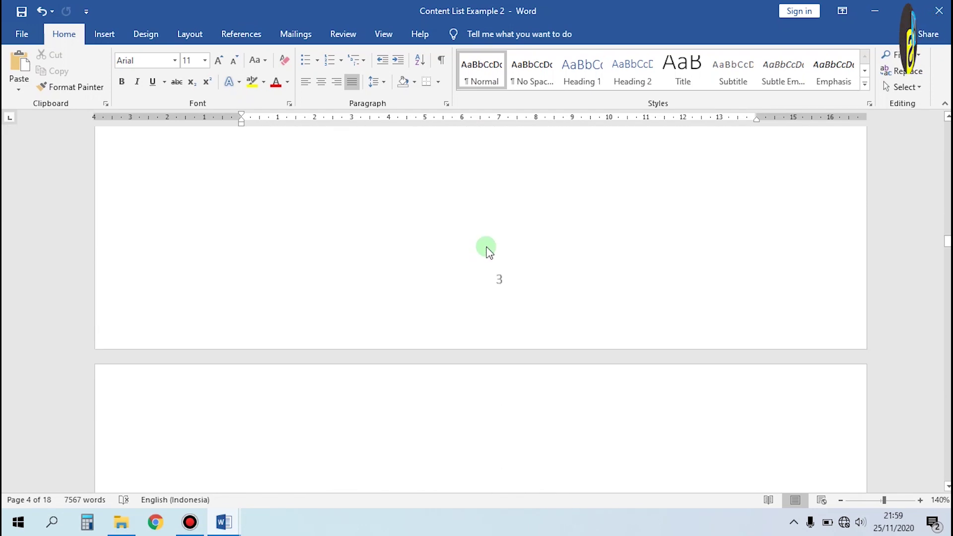
scroll(490, 252, down, 2)
- Check the footer page numbers on the last two pages of the document
drag(948, 242, 947, 468)
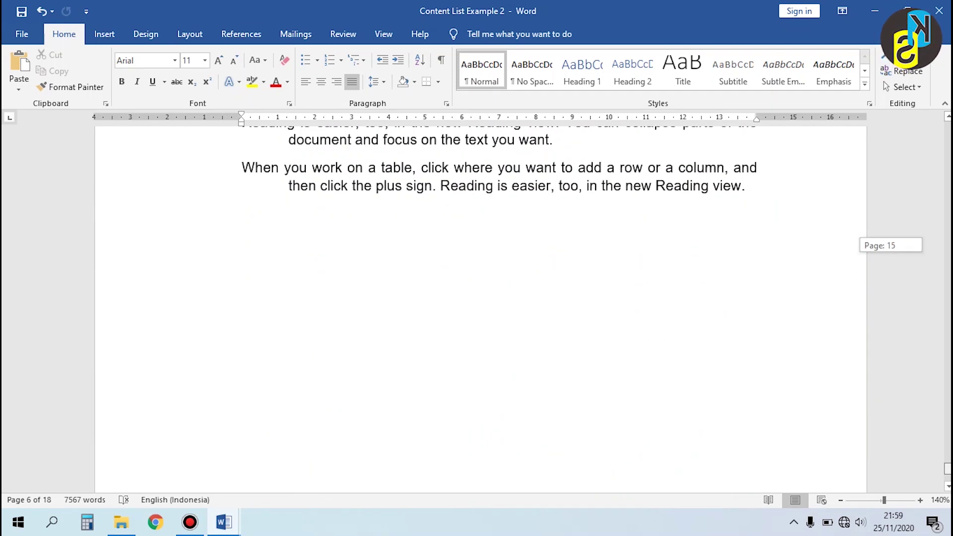
scroll(546, 262, up, 5)
scroll(545, 249, down, 10)
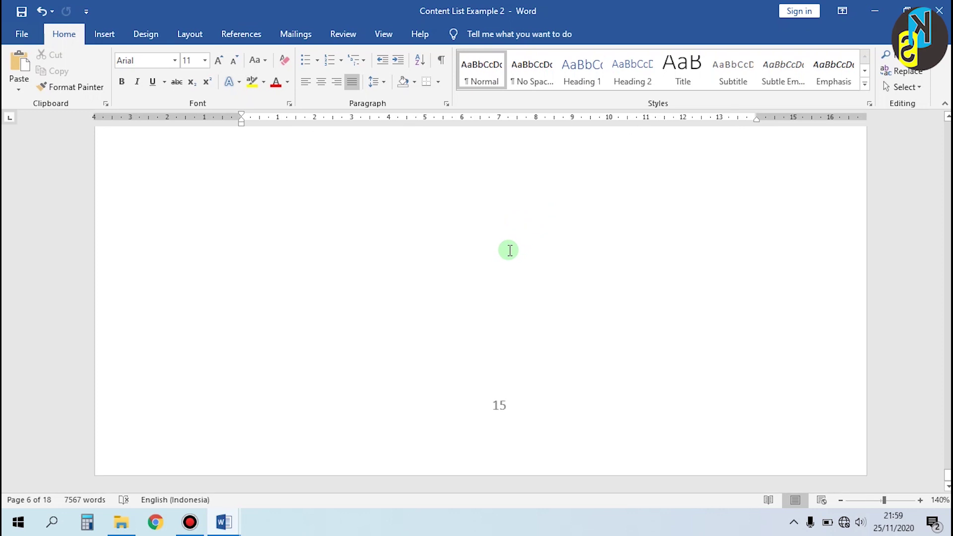
scroll(516, 392, down, 10)
scroll(523, 379, up, 5)
scroll(502, 301, up, 5)
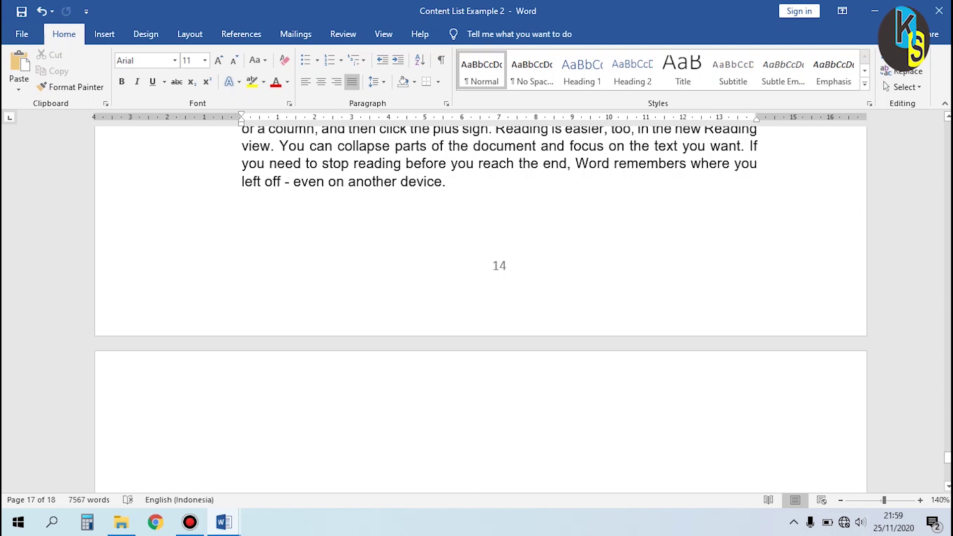
- Return to the first page and place the cursor on the blank line below the KATA PENGANTAR heading
drag(947, 457, 937, 130)
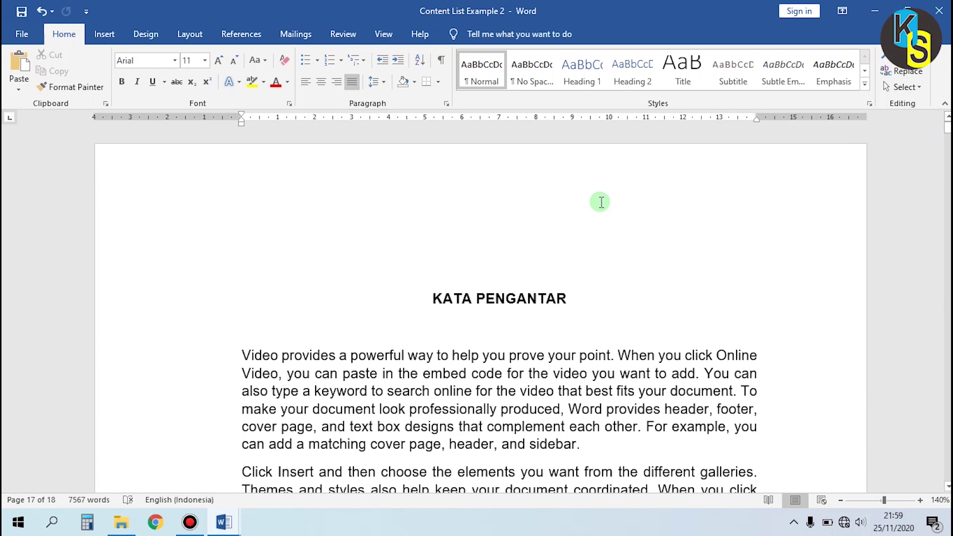
click(351, 241)
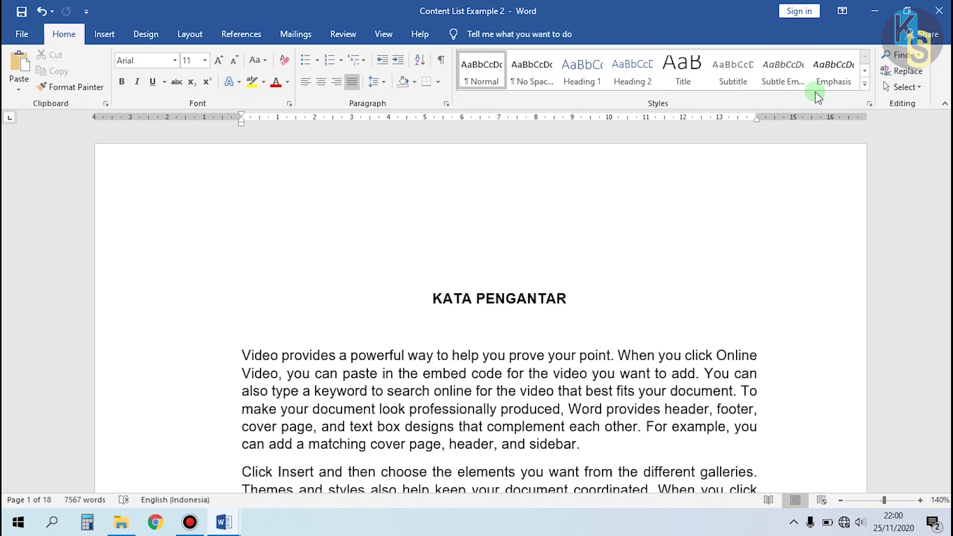
click(517, 336)
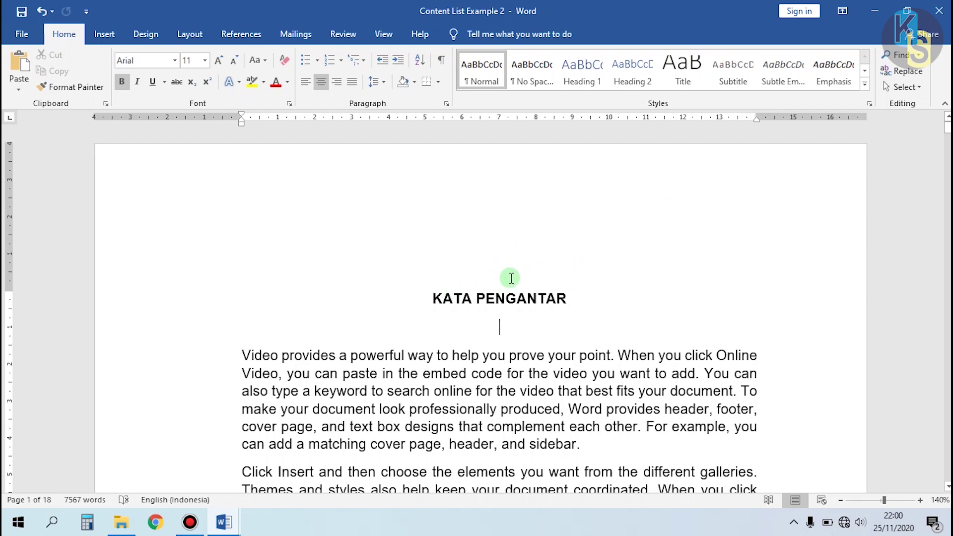
- Review the front pages from KATA PENGANTAR through DAFTAR ISI to the UCAPAN TERIMAKASIH heading
scroll(488, 278, down, 13)
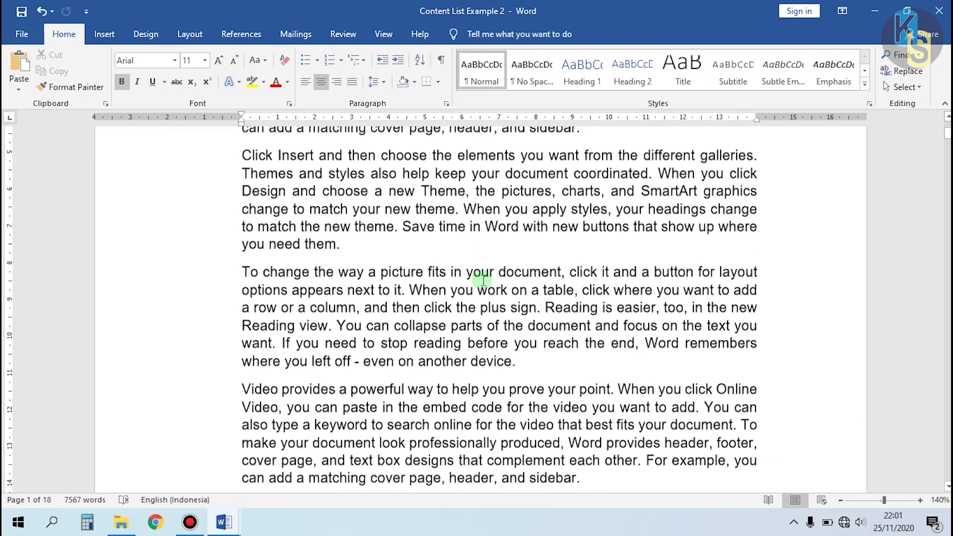
scroll(474, 271, down, 10)
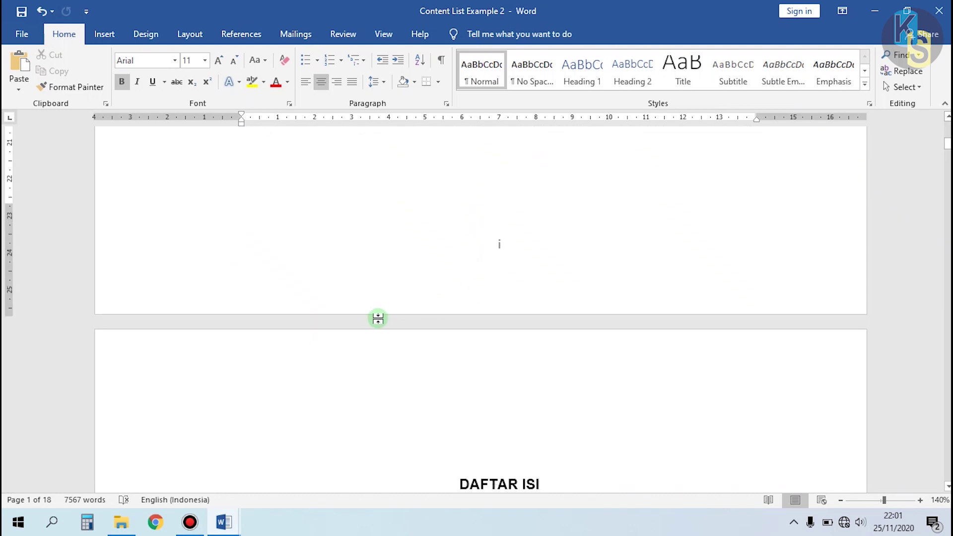
scroll(469, 278, down, 3)
scroll(447, 298, down, 5)
scroll(453, 335, up, 6)
scroll(441, 301, up, 8)
scroll(455, 301, up, 5)
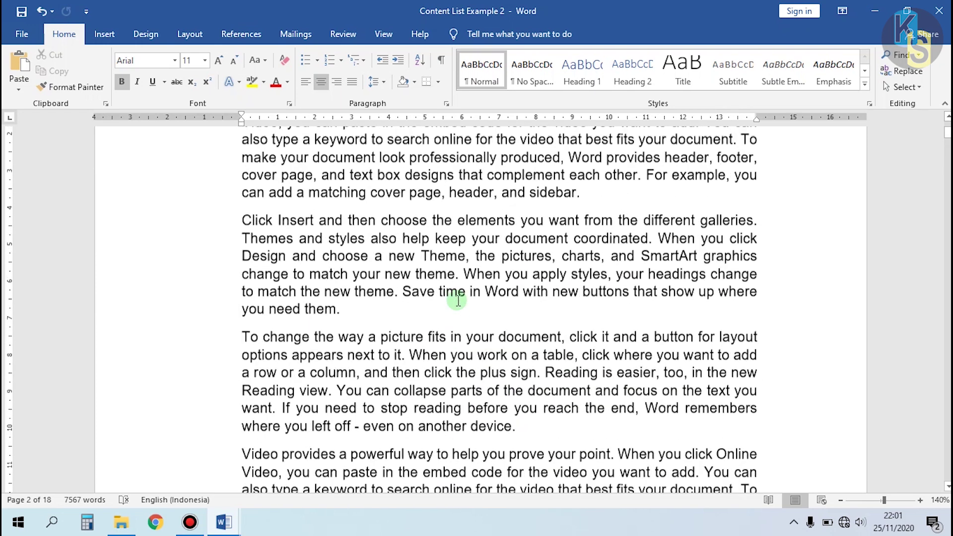
scroll(503, 269, down, 20)
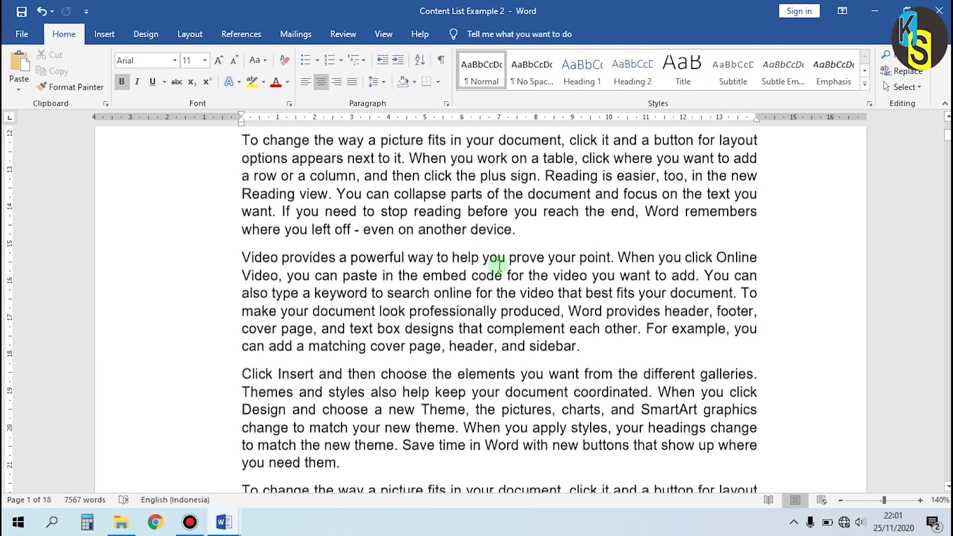
scroll(447, 293, down, 15)
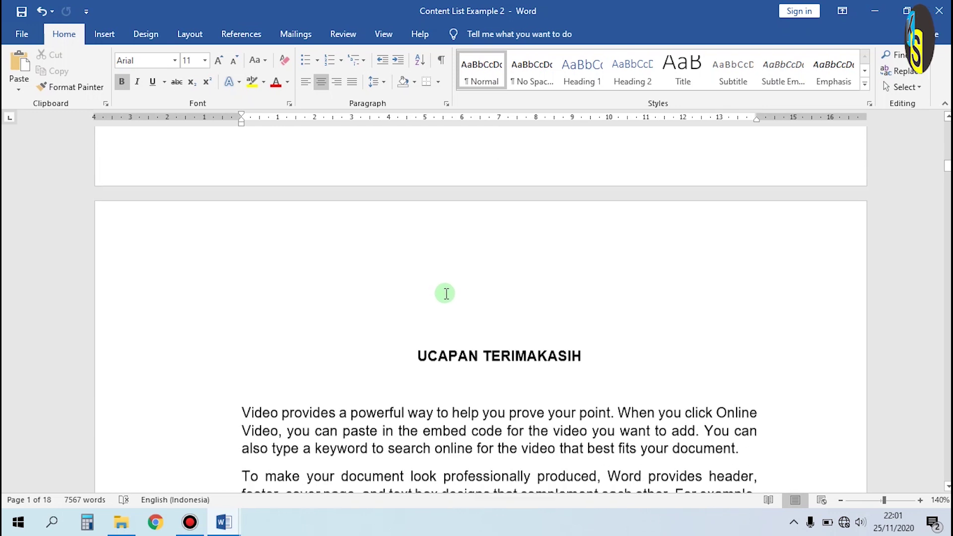
scroll(446, 293, up, 10)
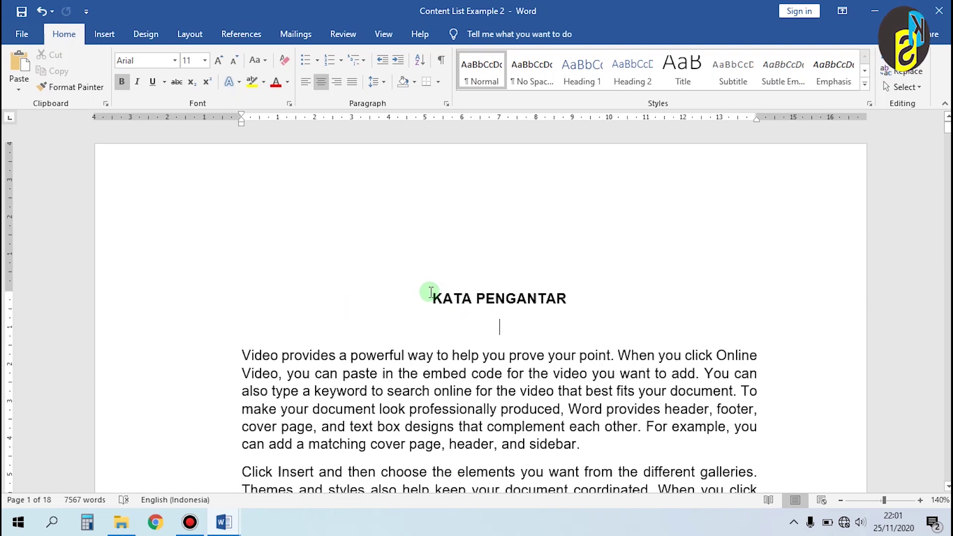
- Review the main headings that belong in the table of contents, from KATA PENGANTAR and UCAPAN TERIMAKASIH to BAB I
drag(432, 297, 578, 286)
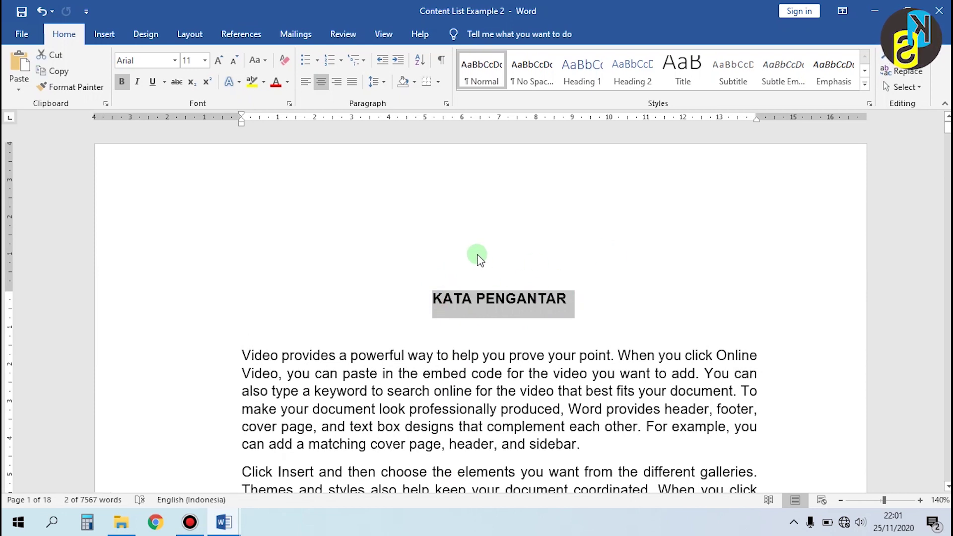
scroll(544, 284, down, 7)
scroll(544, 284, down, 5)
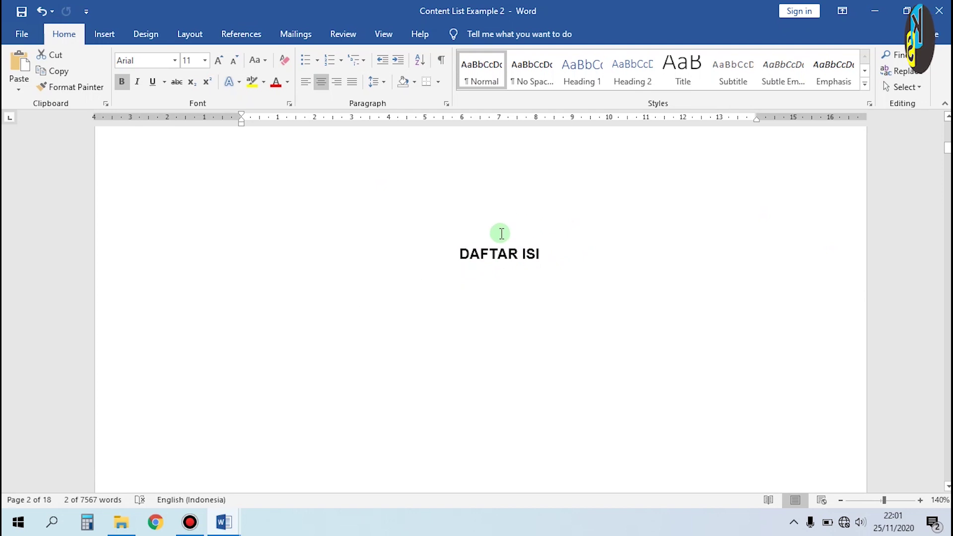
scroll(560, 335, down, 8)
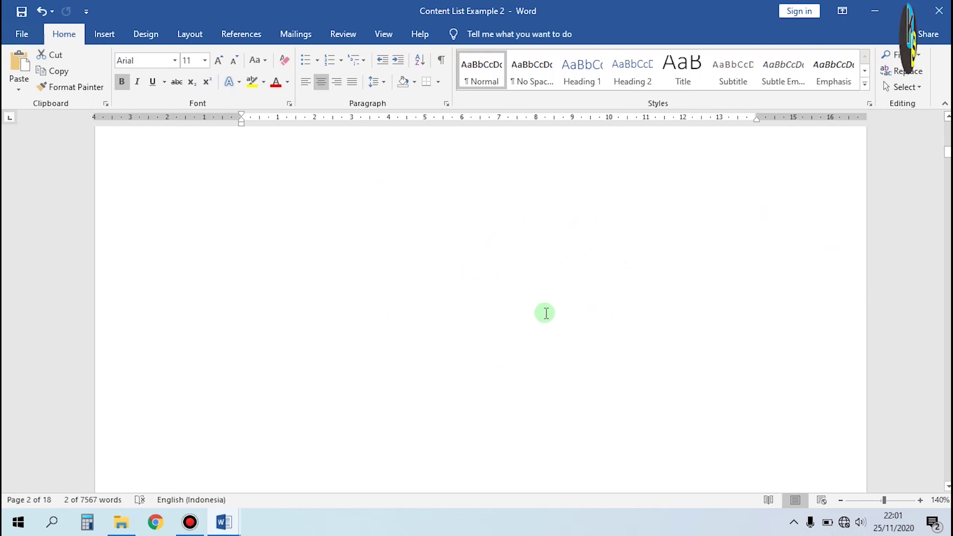
scroll(459, 302, down, 4)
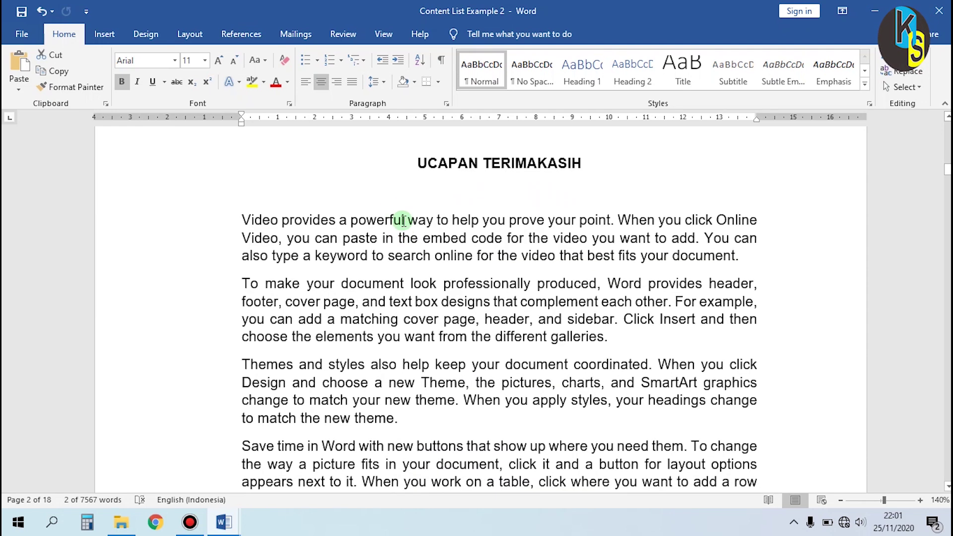
drag(413, 165, 584, 172)
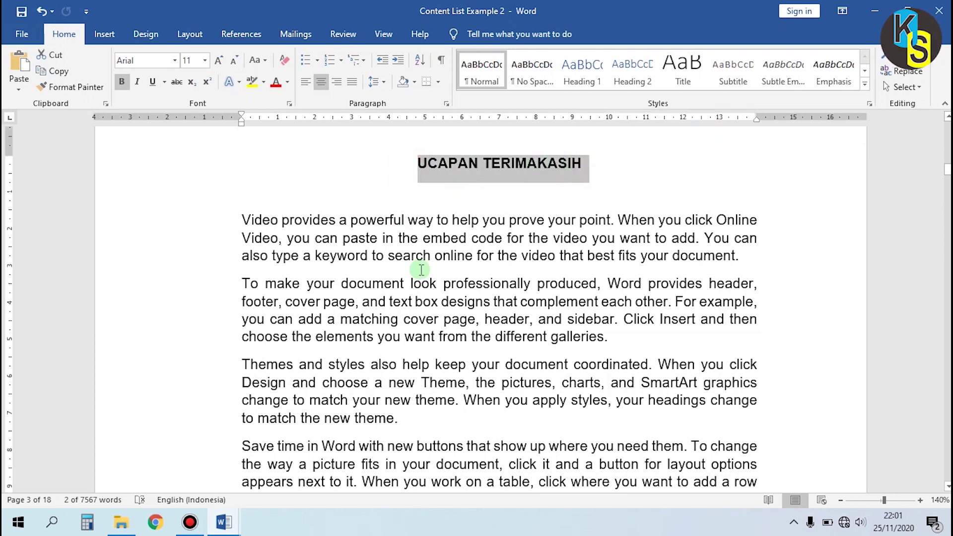
scroll(457, 308, down, 7)
scroll(422, 282, down, 7)
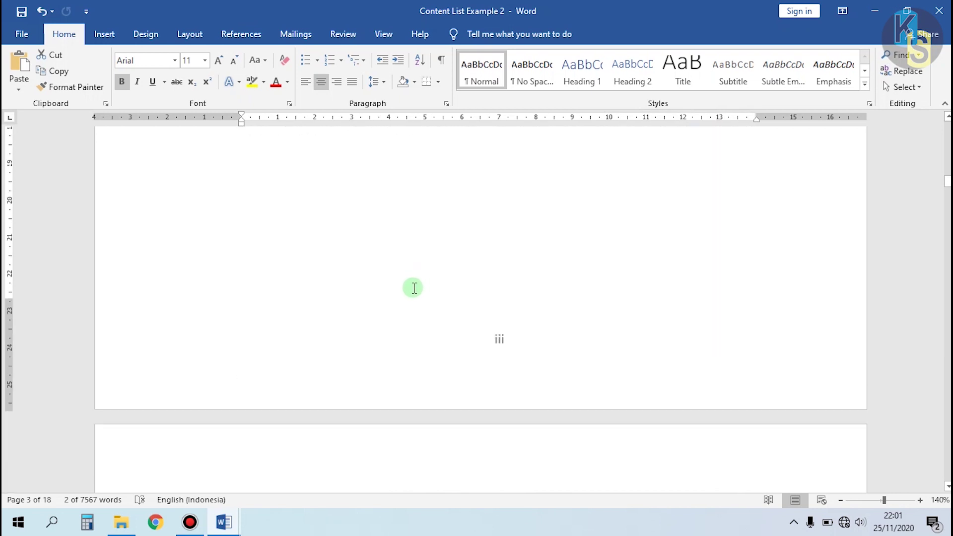
scroll(501, 244, down, 8)
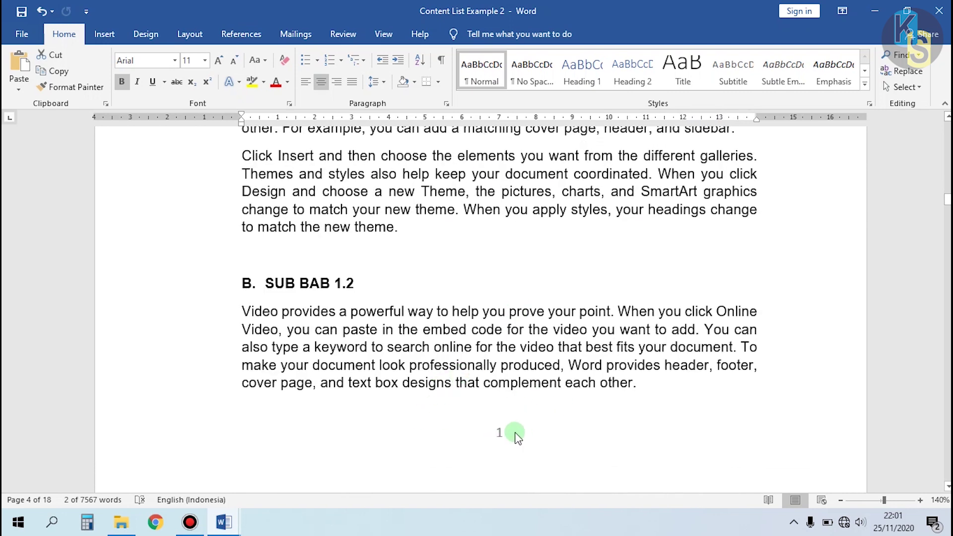
scroll(494, 455, up, 10)
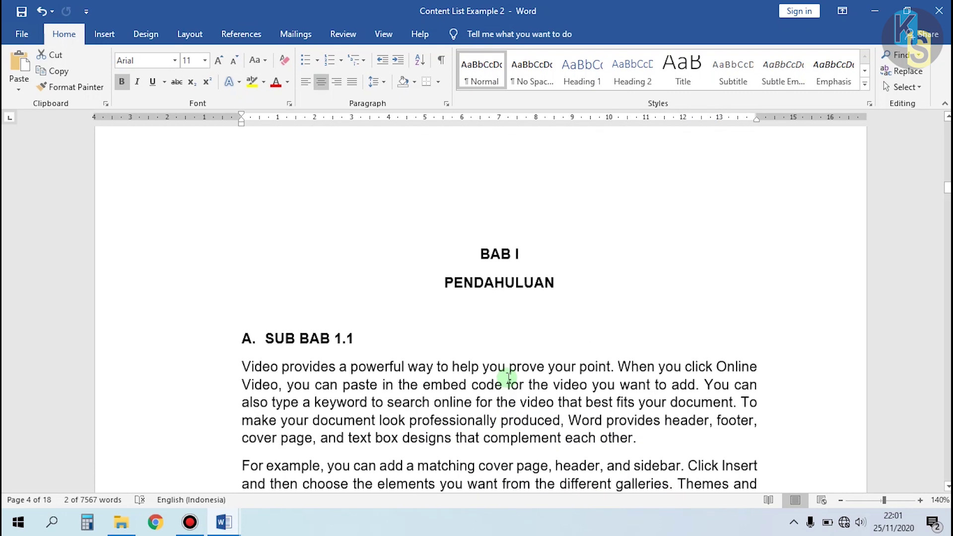
drag(475, 300, 543, 298)
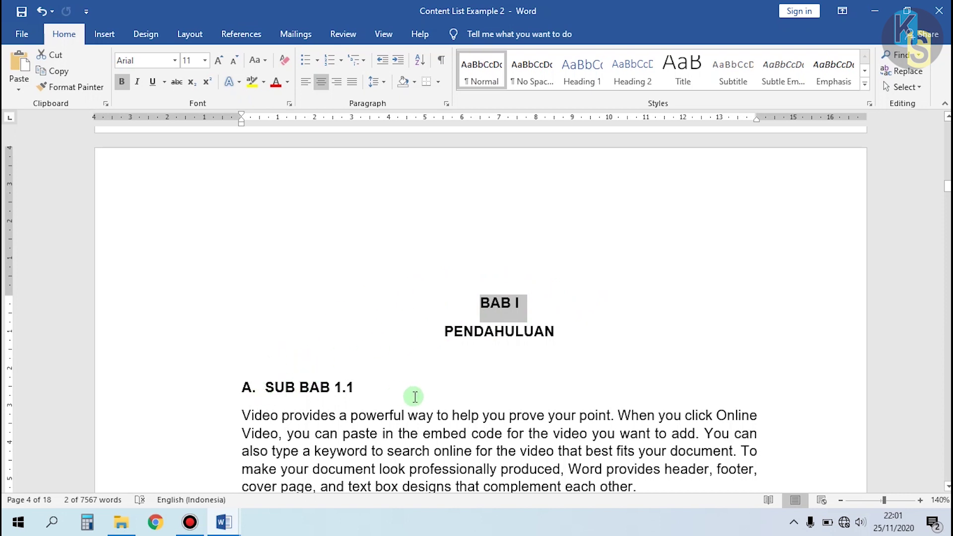
scroll(605, 180, up, 1)
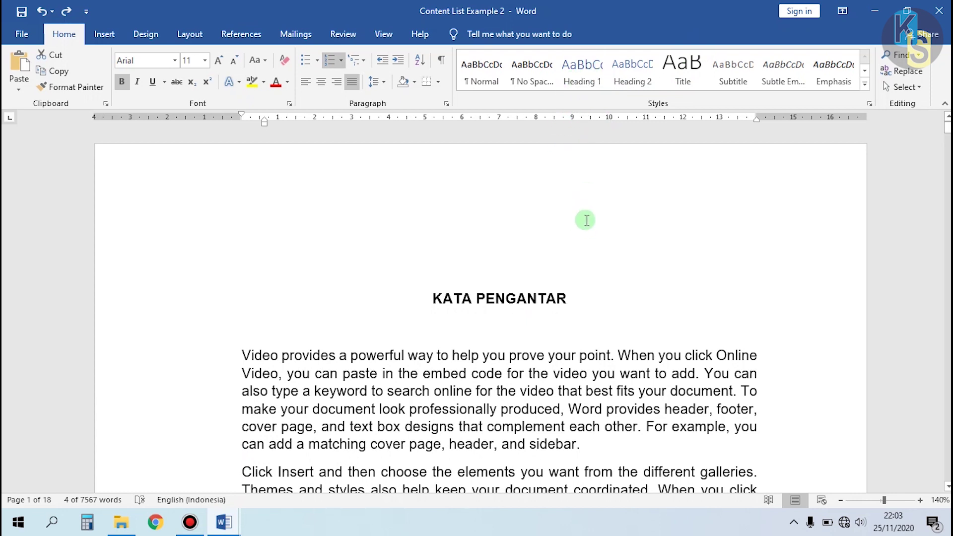
- Apply the Heading 1 style to the KATA PENGANTAR heading on the first page
drag(430, 297, 571, 299)
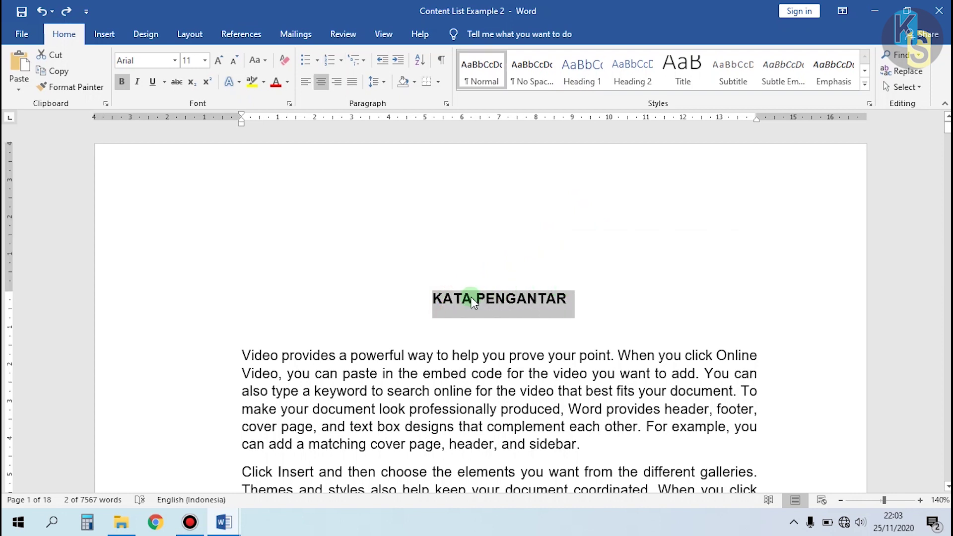
click(500, 297)
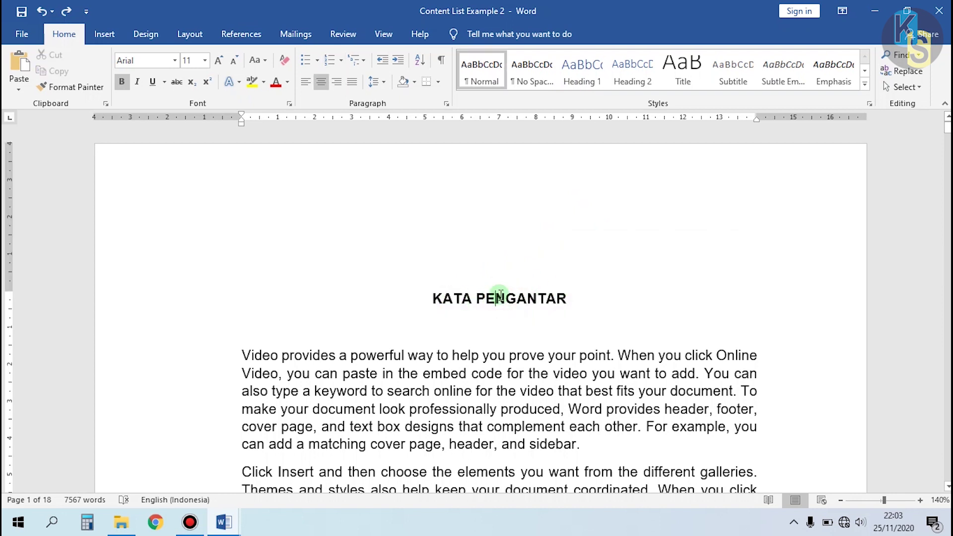
triple_click(476, 330)
click(584, 74)
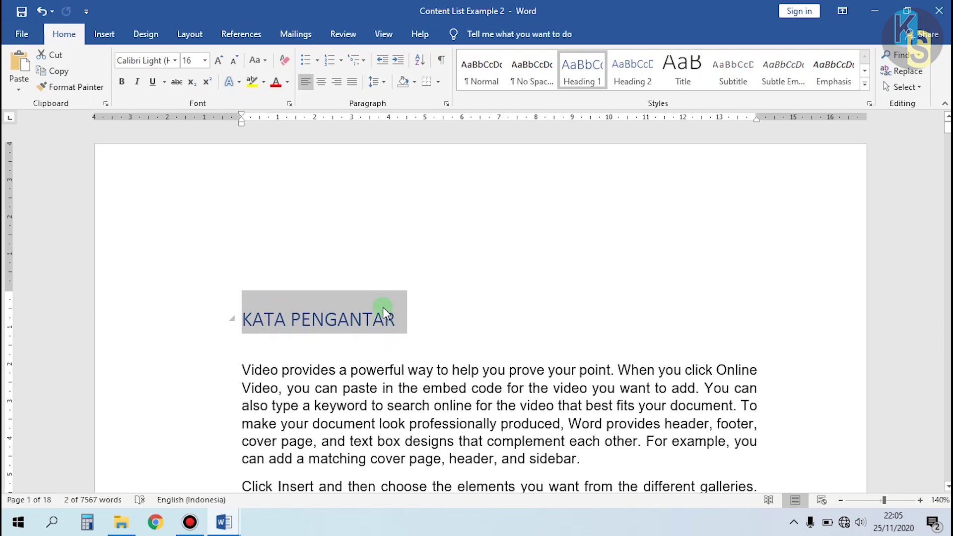
- Set the KATA PENGANTAR heading's font to Arial, size 11, in black
click(174, 60)
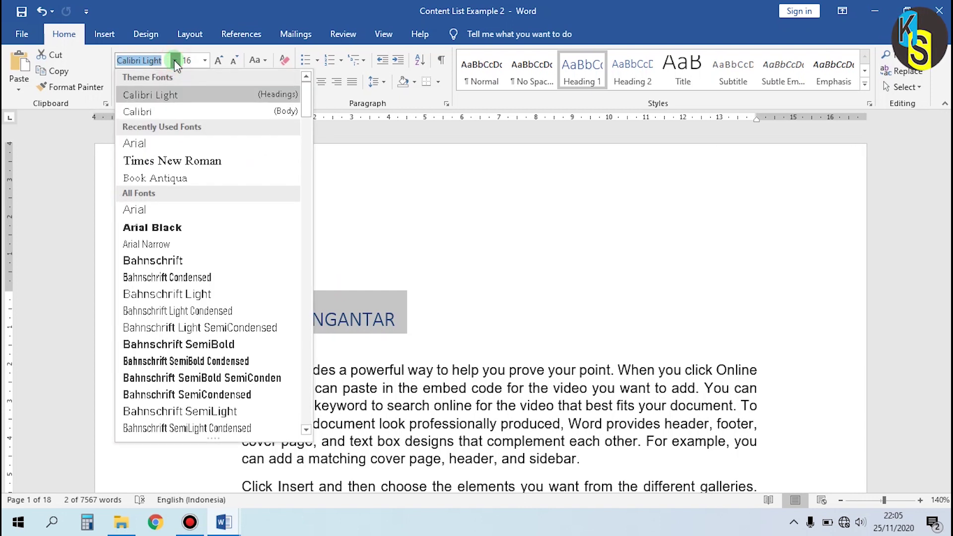
click(145, 142)
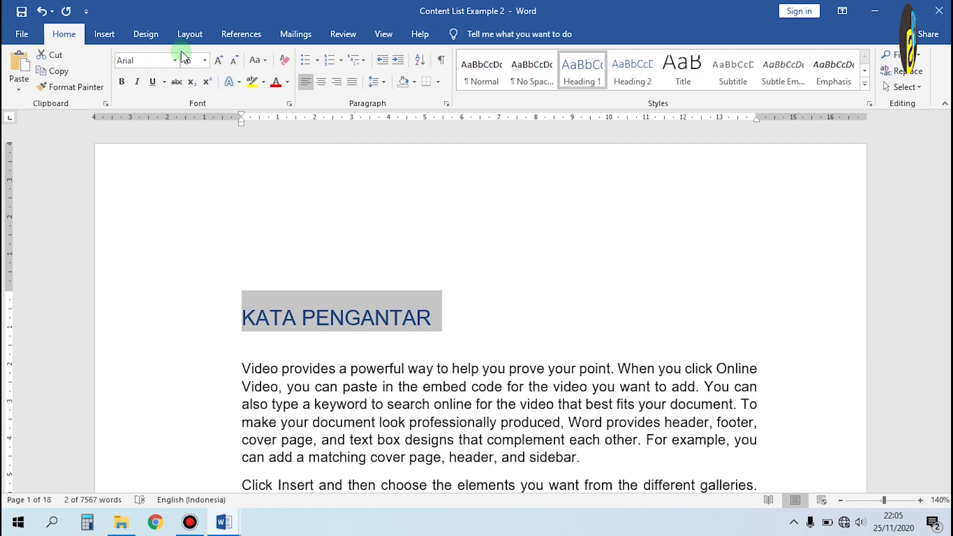
click(206, 60)
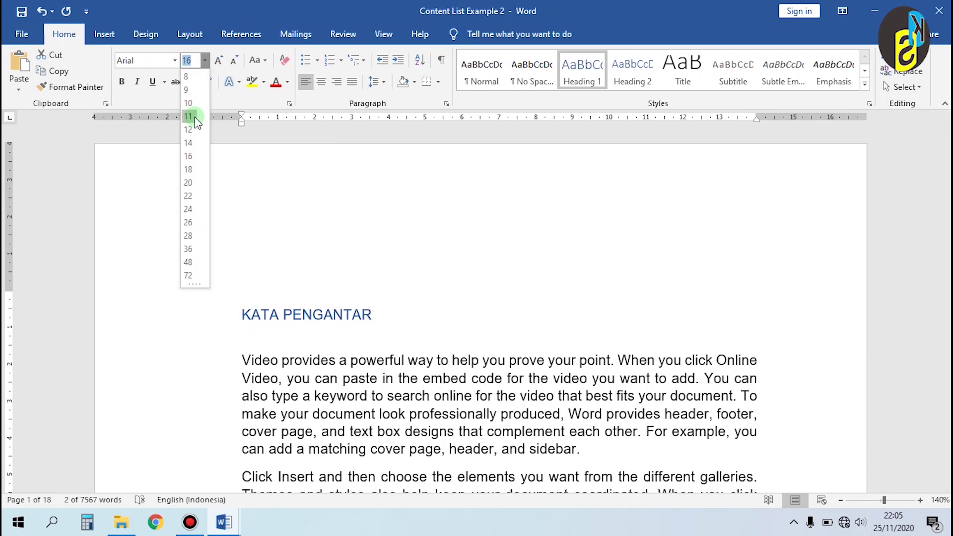
click(195, 121)
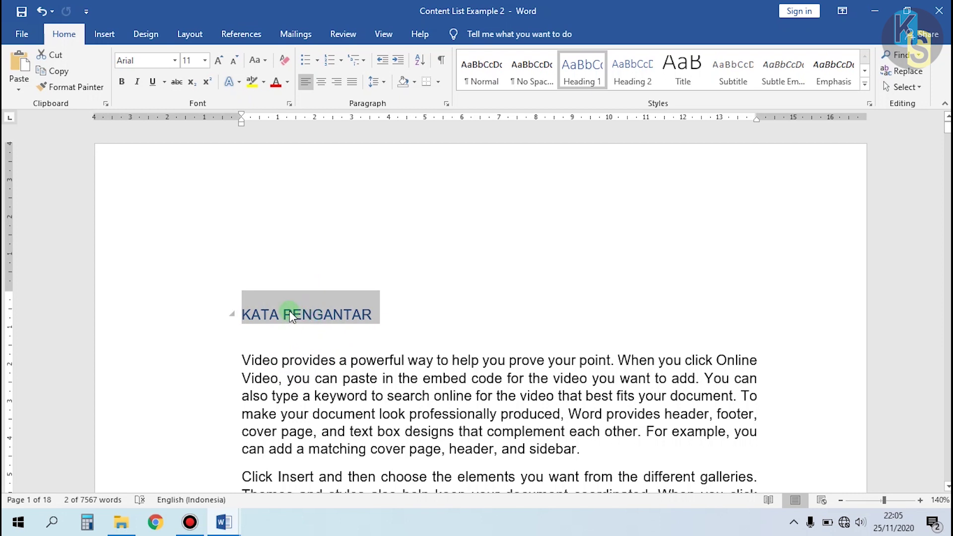
click(288, 82)
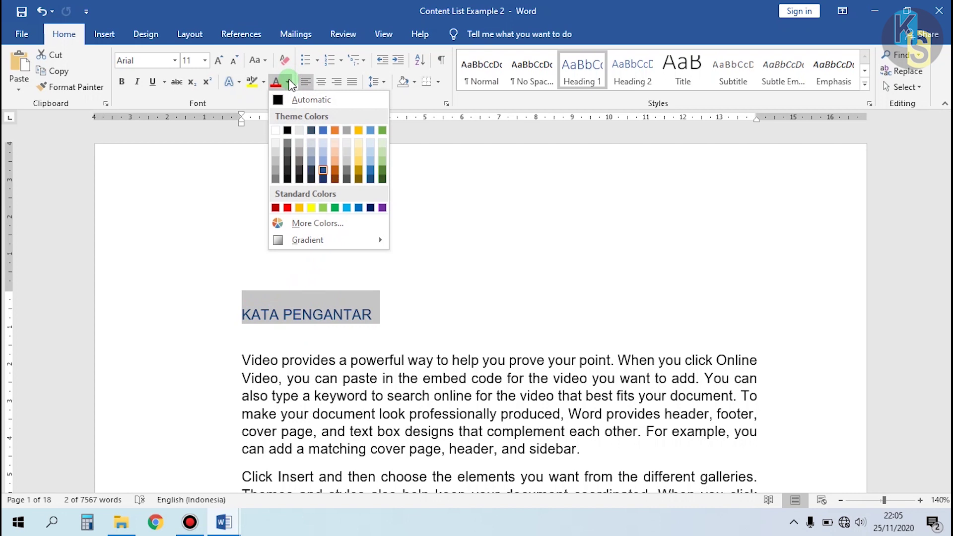
click(287, 130)
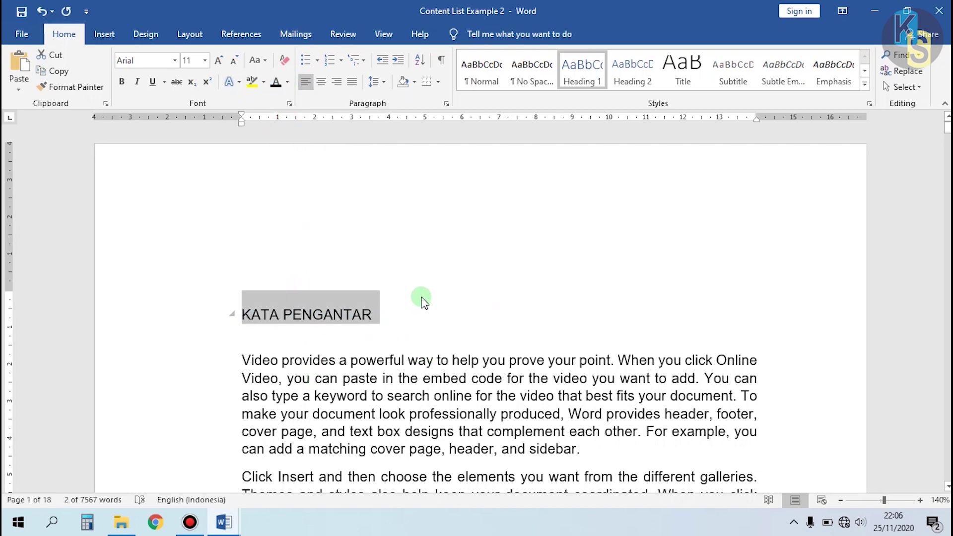
- Centre the KATA PENGANTAR heading and make it bold
click(323, 82)
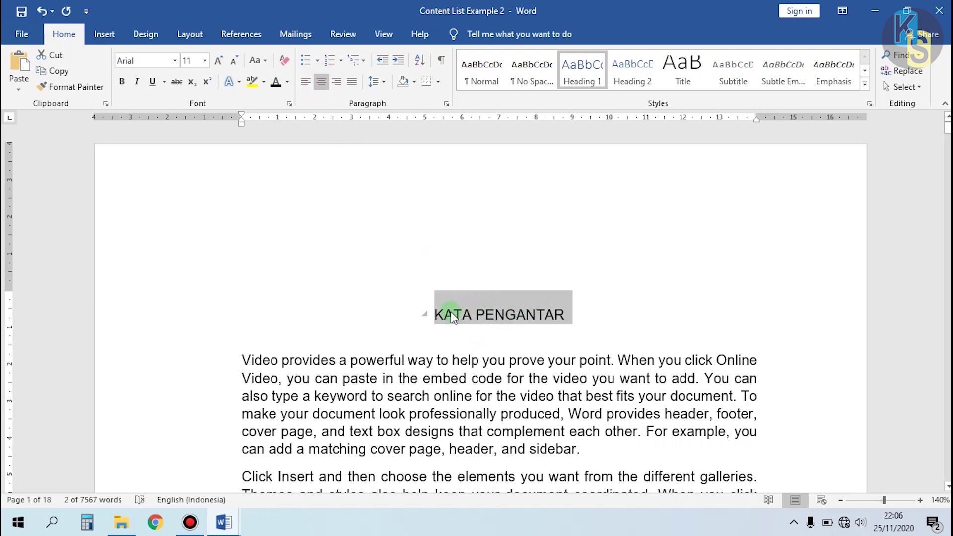
drag(448, 310, 569, 308)
click(123, 83)
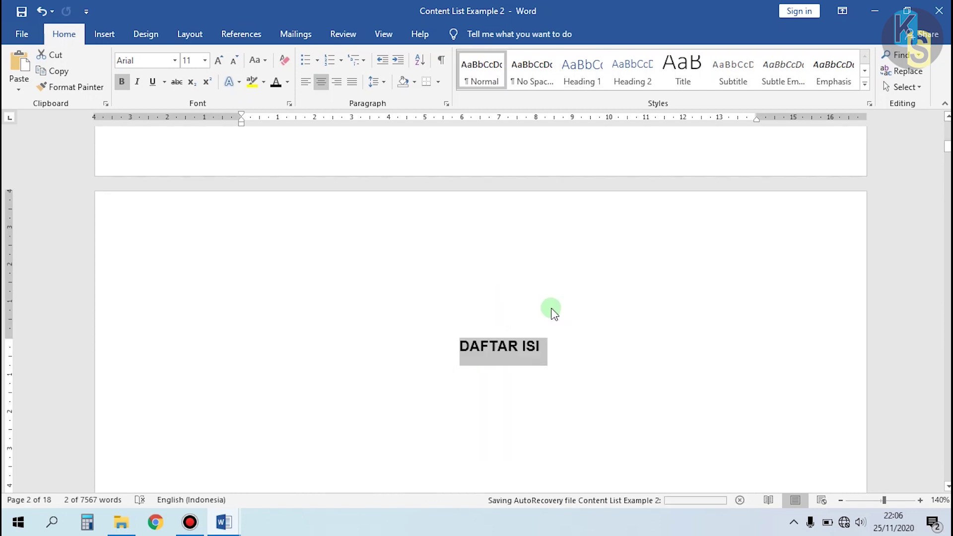
- Select the DAFTAR ISI heading on page 2 and compare its formatting with the KATA PENGANTAR heading
click(564, 347)
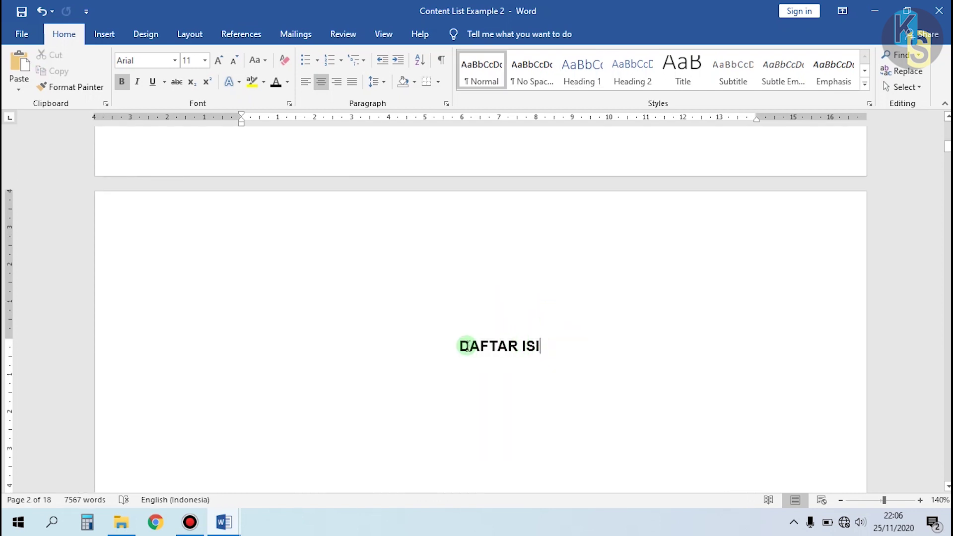
drag(455, 347, 566, 334)
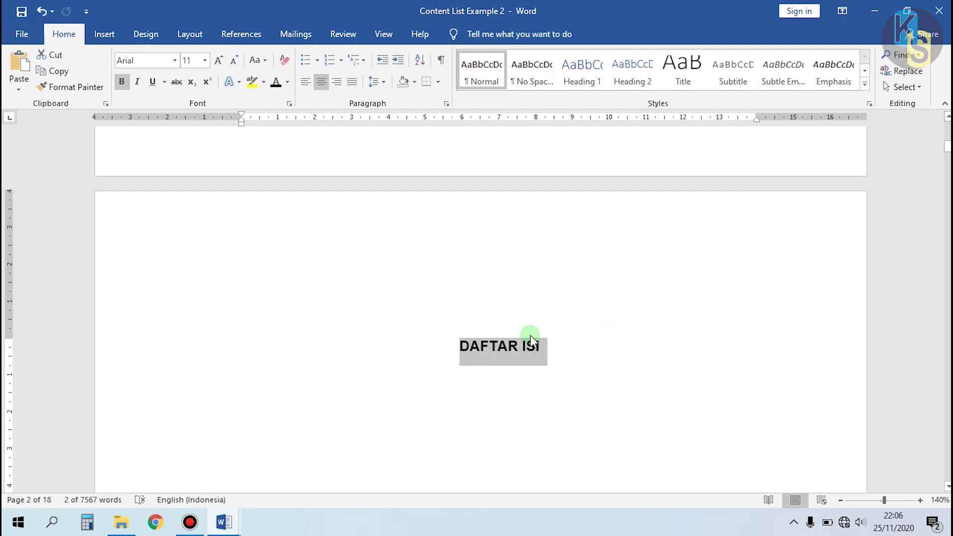
scroll(461, 326, up, 15)
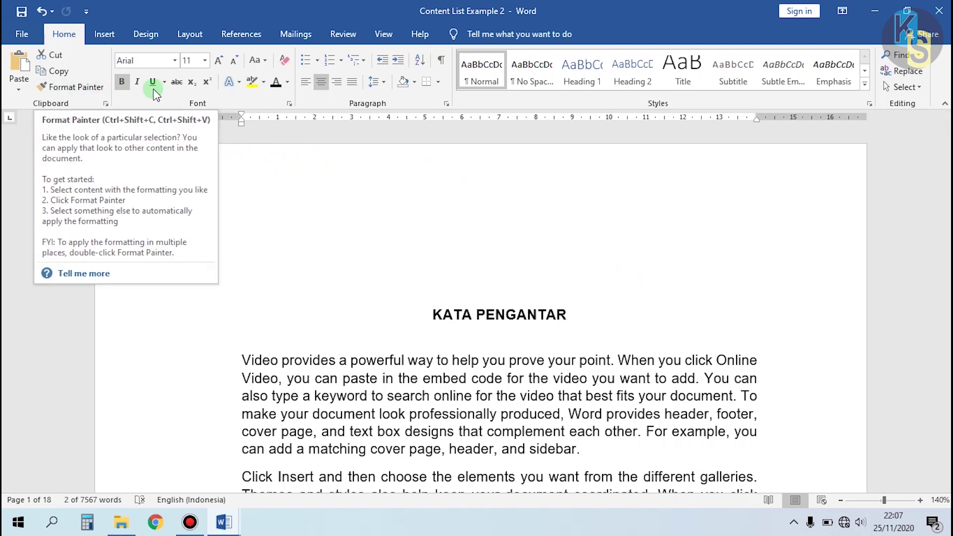
click(464, 301)
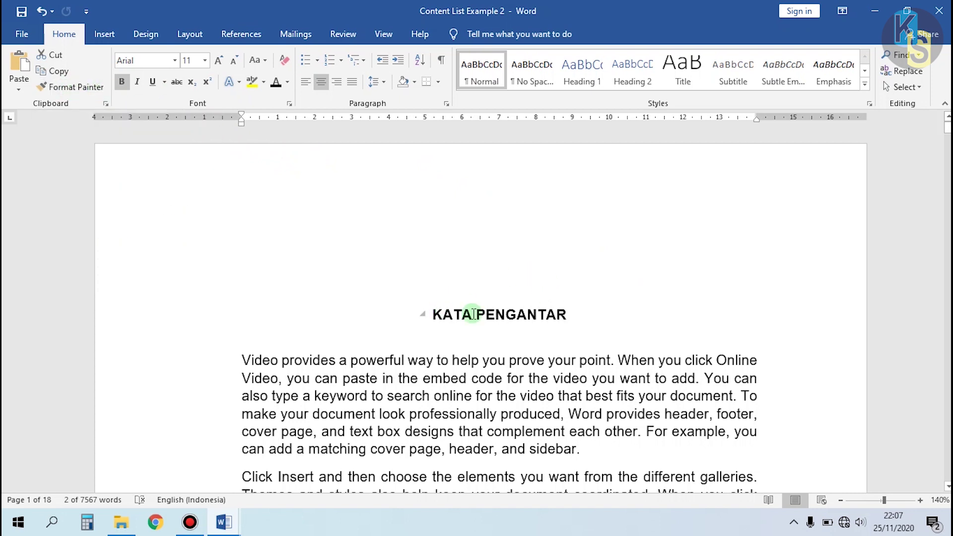
scroll(479, 297, down, 7)
scroll(479, 293, down, 6)
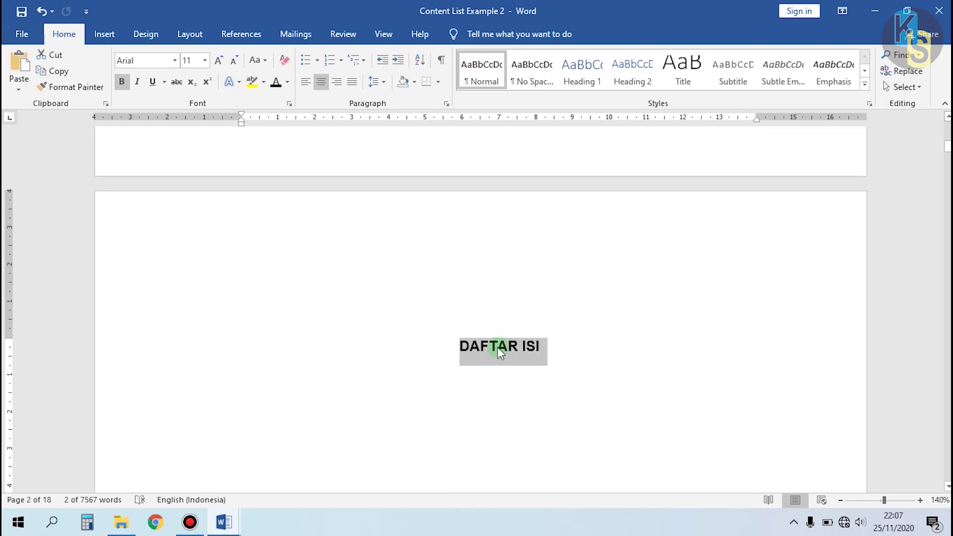
scroll(567, 438, down, 2)
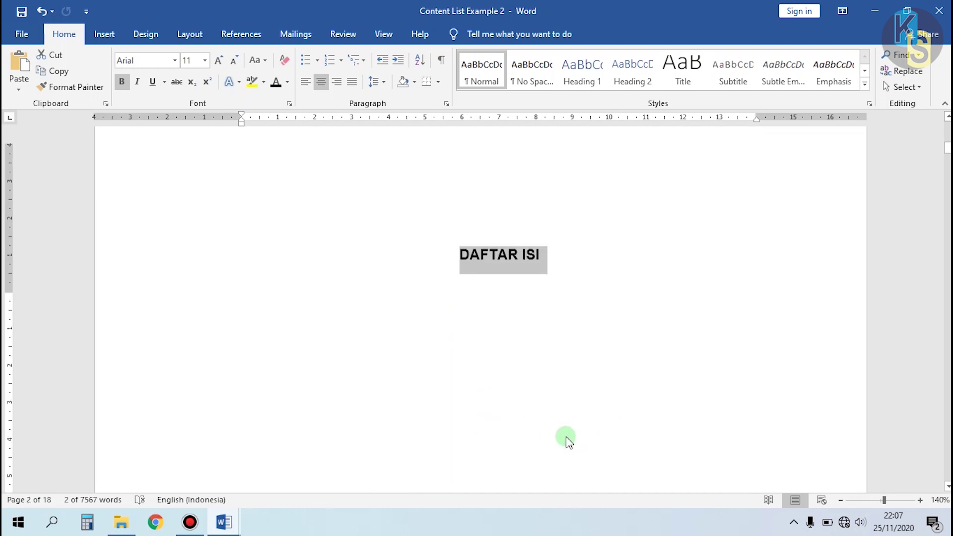
scroll(566, 436, up, 15)
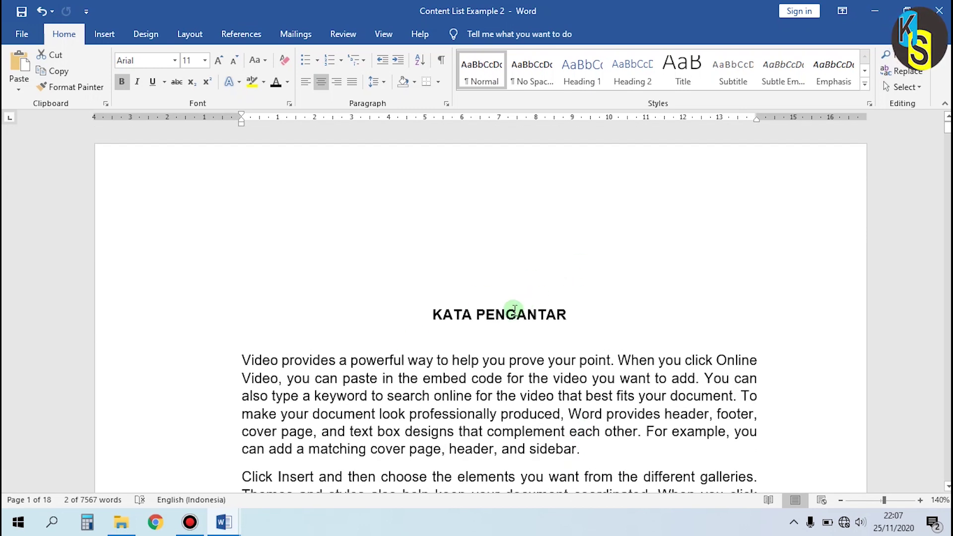
- Pick up the formatting of the KATA PENGANTAR heading with Format Painter for reuse on the other main headings
drag(434, 314, 590, 301)
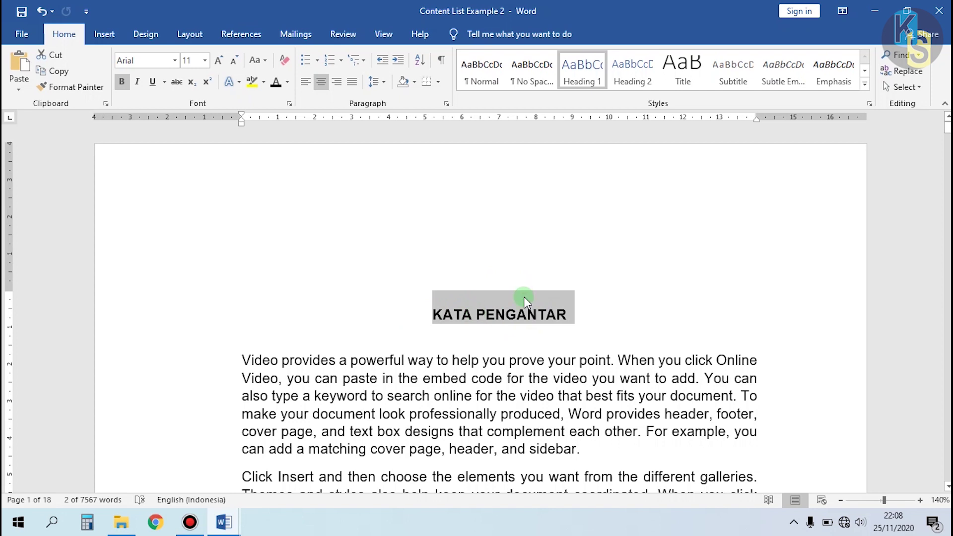
click(511, 284)
drag(433, 314, 563, 317)
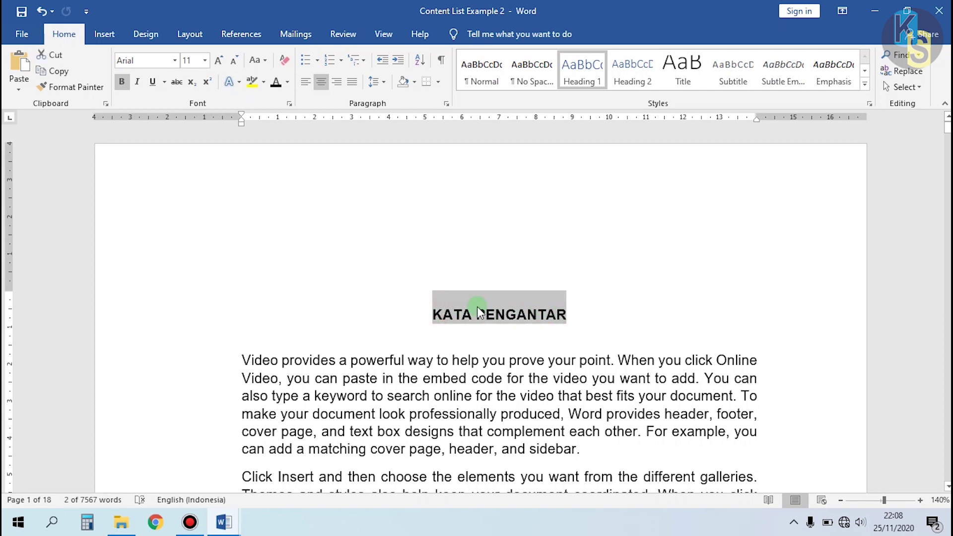
click(72, 92)
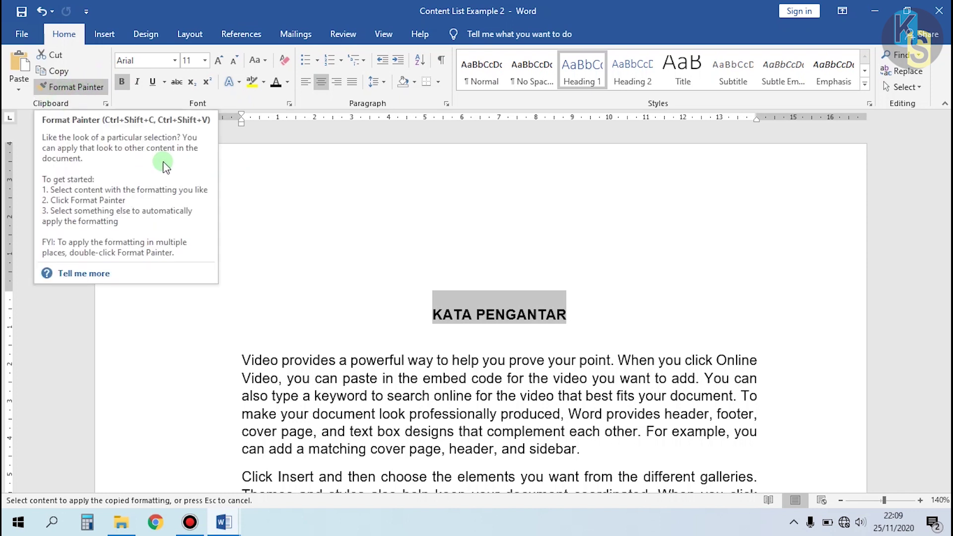
click(69, 90)
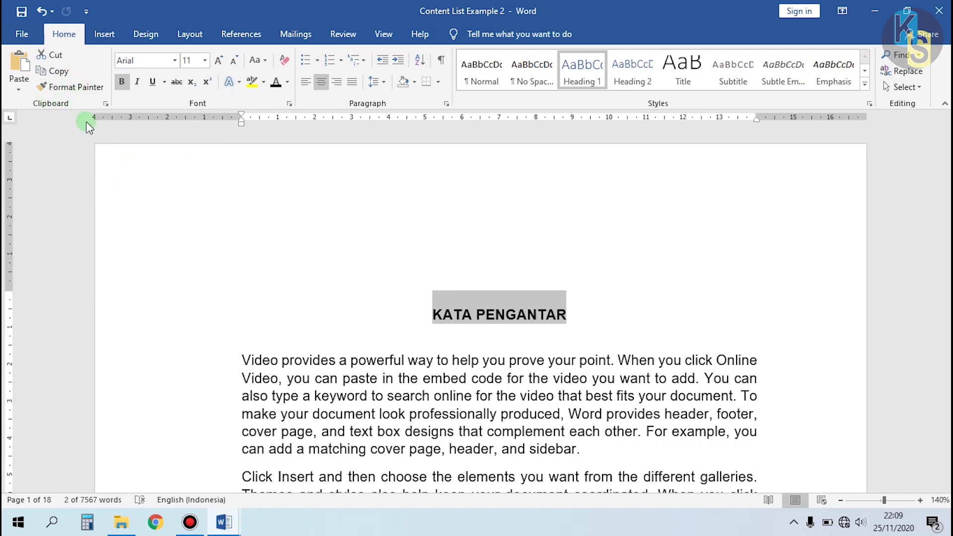
click(64, 85)
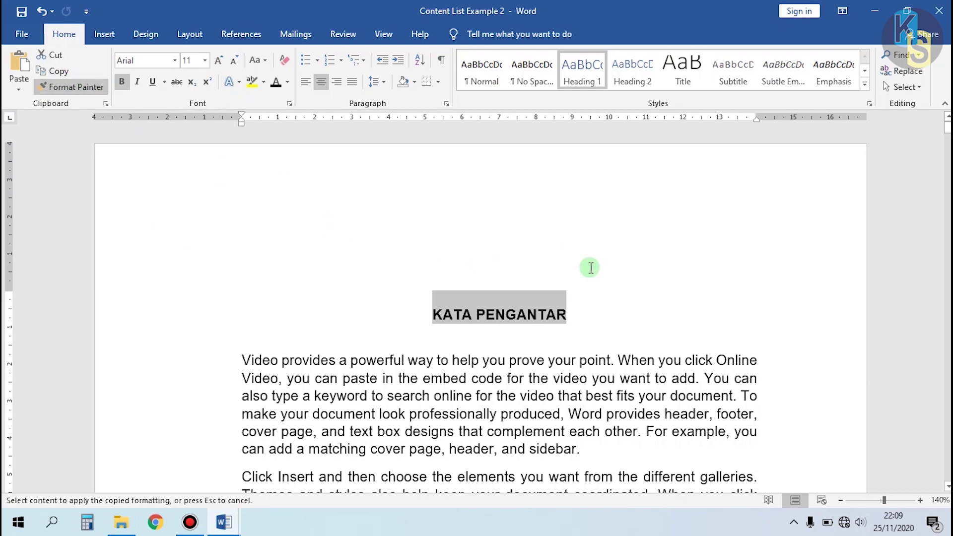
scroll(496, 263, down, 6)
scroll(485, 255, up, 1)
scroll(479, 238, down, 5)
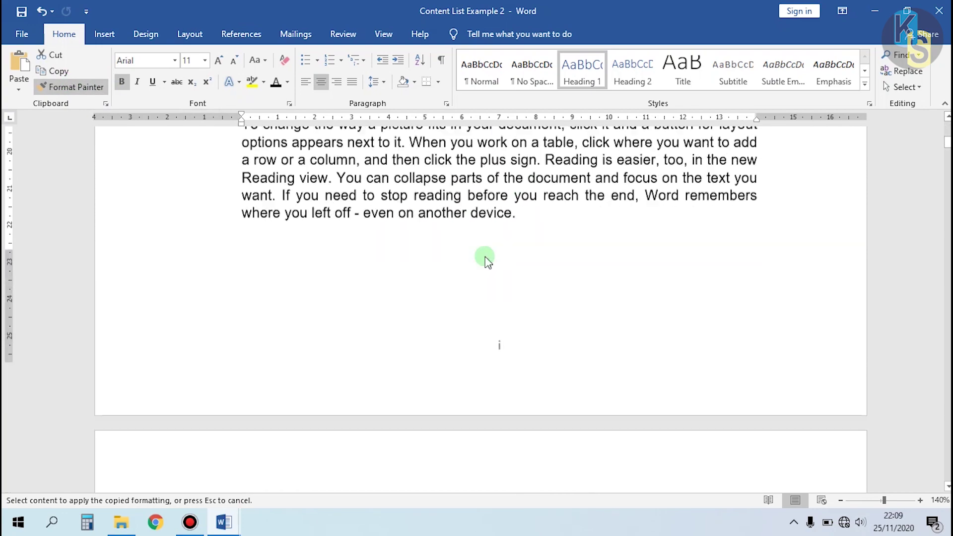
scroll(484, 221, up, 5)
scroll(492, 164, down, 6)
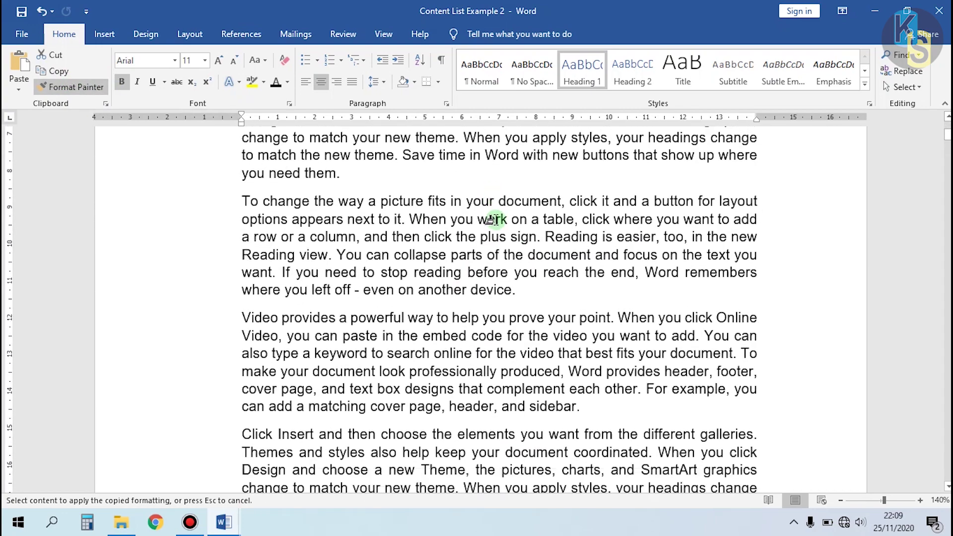